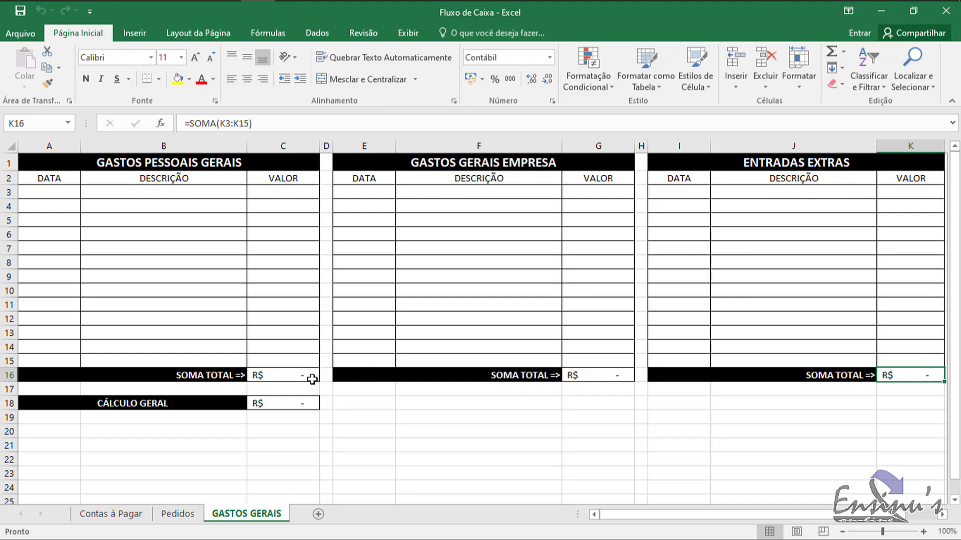
# Check the CÁLCULO GERAL formula and enter a test value of 350 in the first VALOR cell of ENTRADAS EXTRAS
pyautogui.click(292, 406)
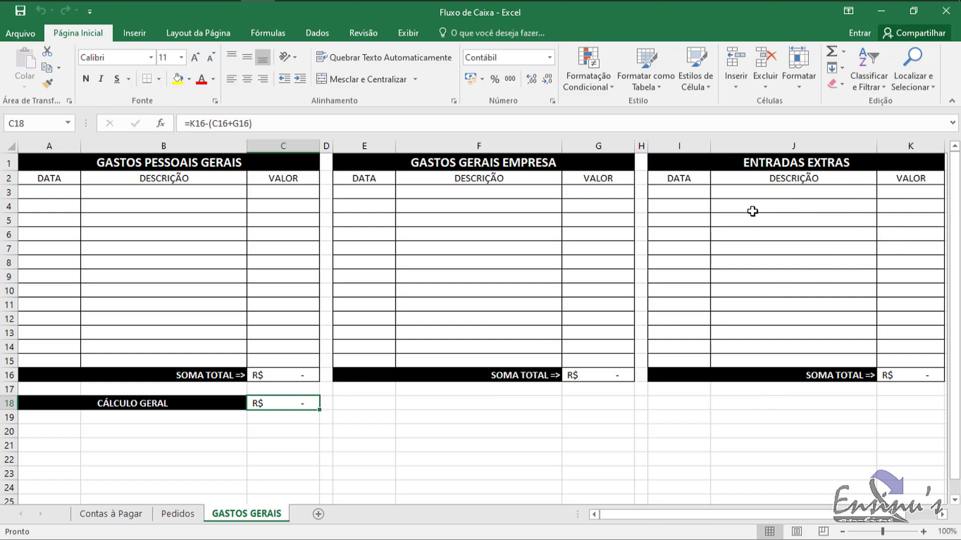
pyautogui.click(909, 193)
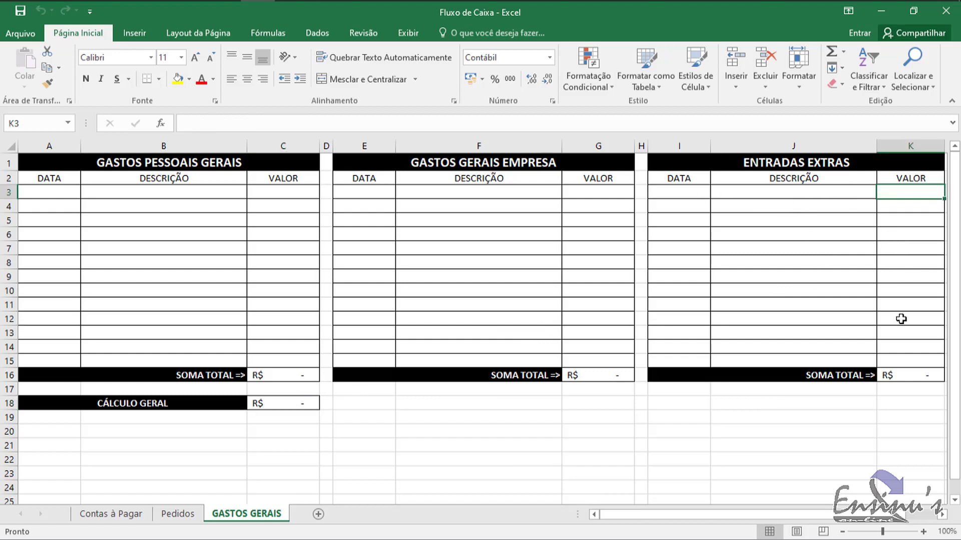
pyautogui.write('350')
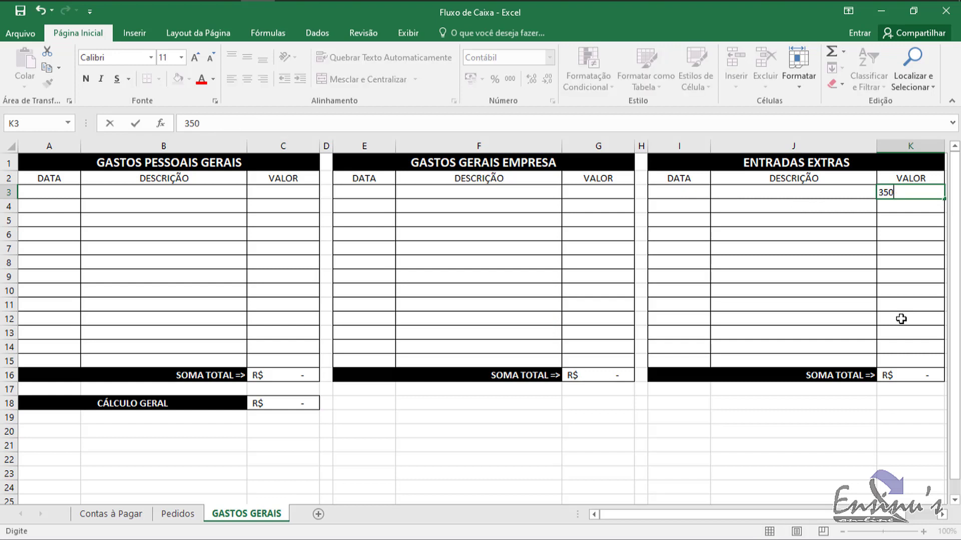
pyautogui.press('Return')
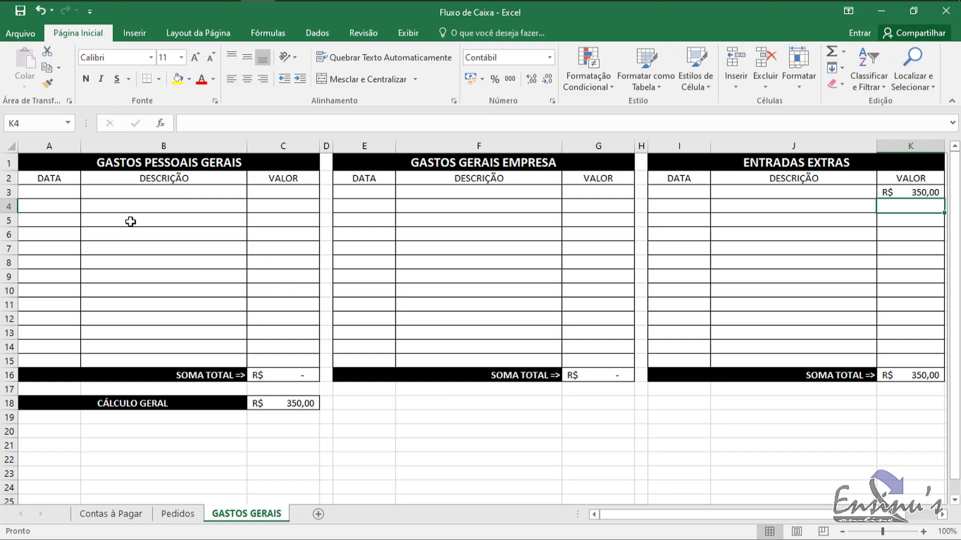
# Enter test amounts in the first VALOR cells: 150 under GASTOS PESSOAIS GERAIS and 100 under GASTOS GERAIS EMPRESA
pyautogui.click(290, 192)
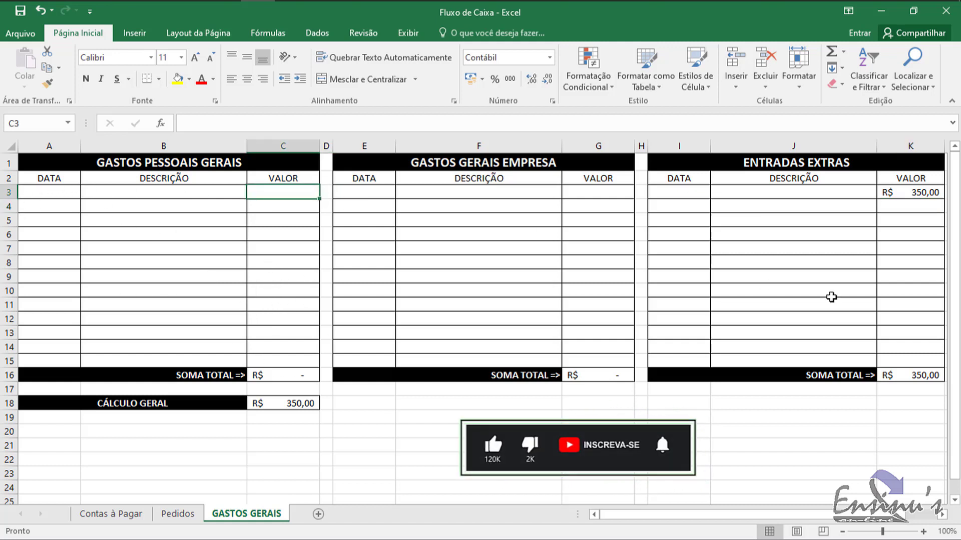
pyautogui.write('150')
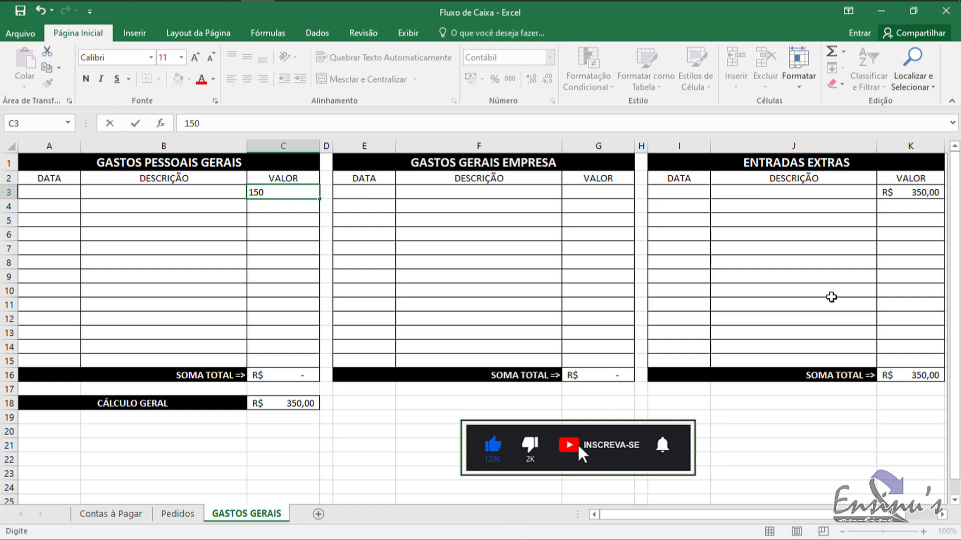
pyautogui.press('Return')
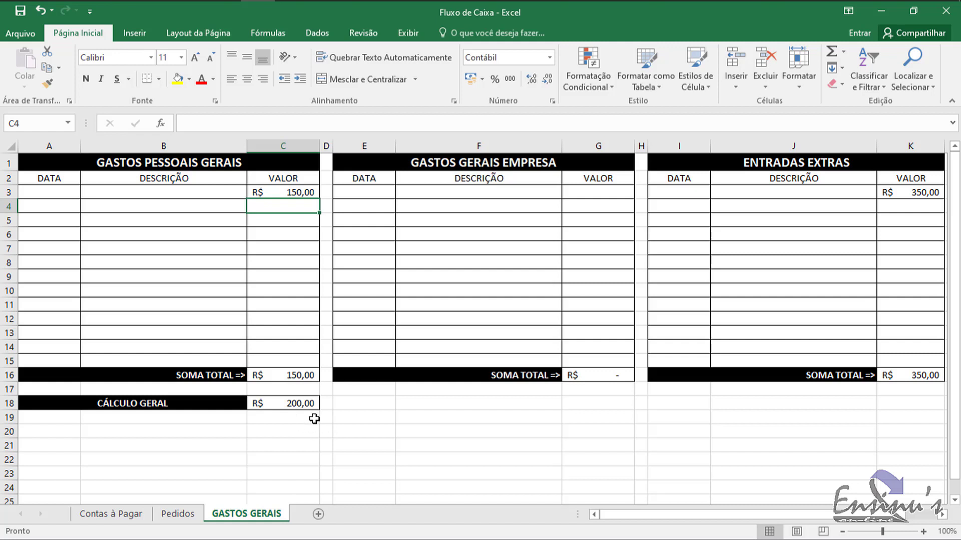
pyautogui.click(611, 194)
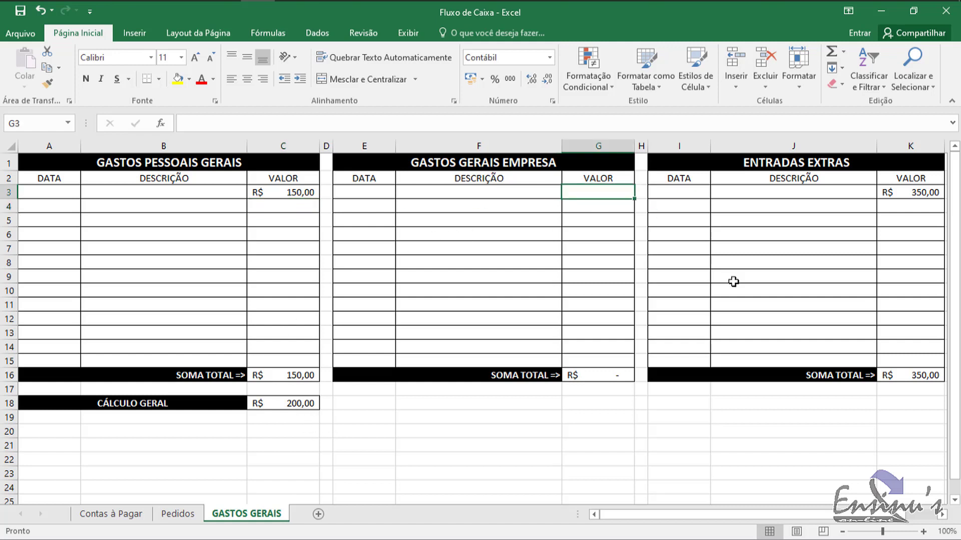
pyautogui.write('100')
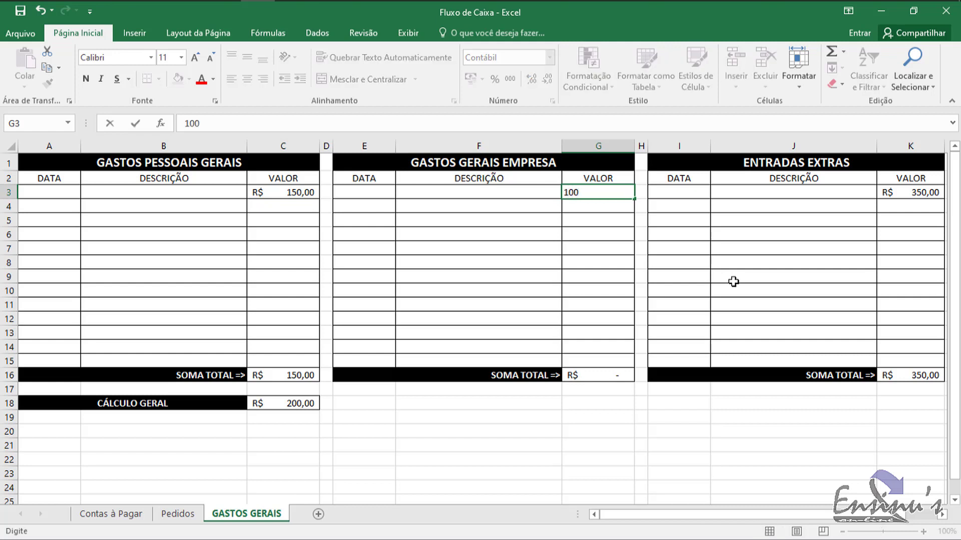
pyautogui.press('Return')
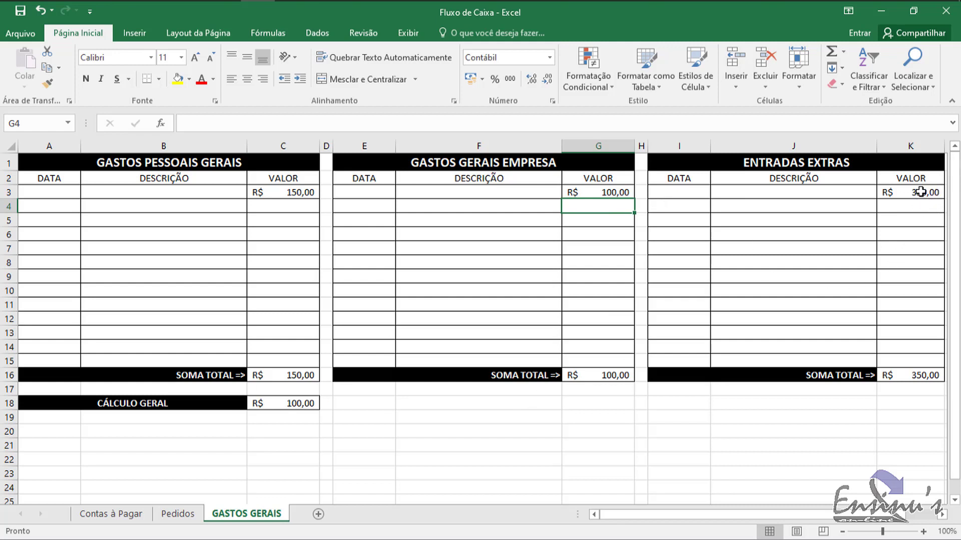
# Review the two expense amounts in row 3 and the CÁLCULO GERAL result and formula
pyautogui.click(284, 192)
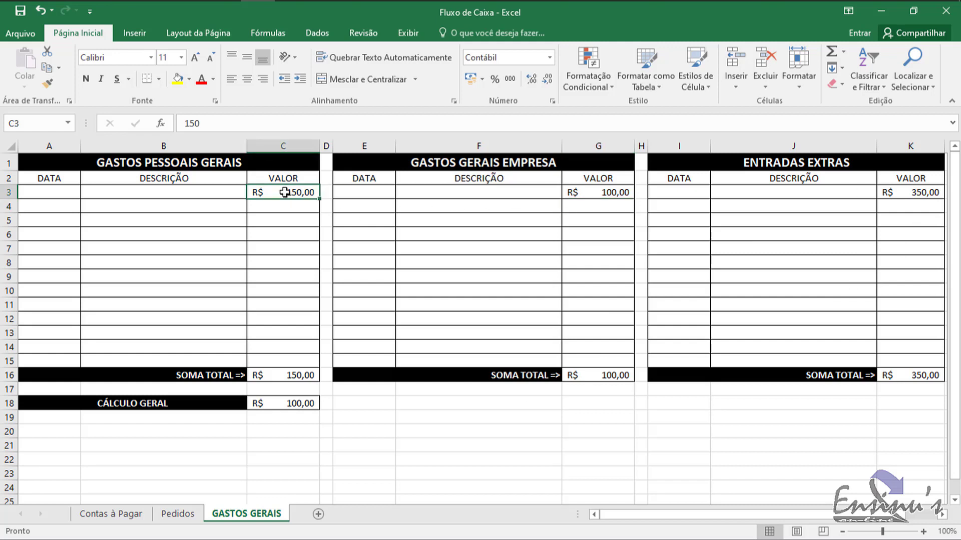
pyautogui.click(612, 193)
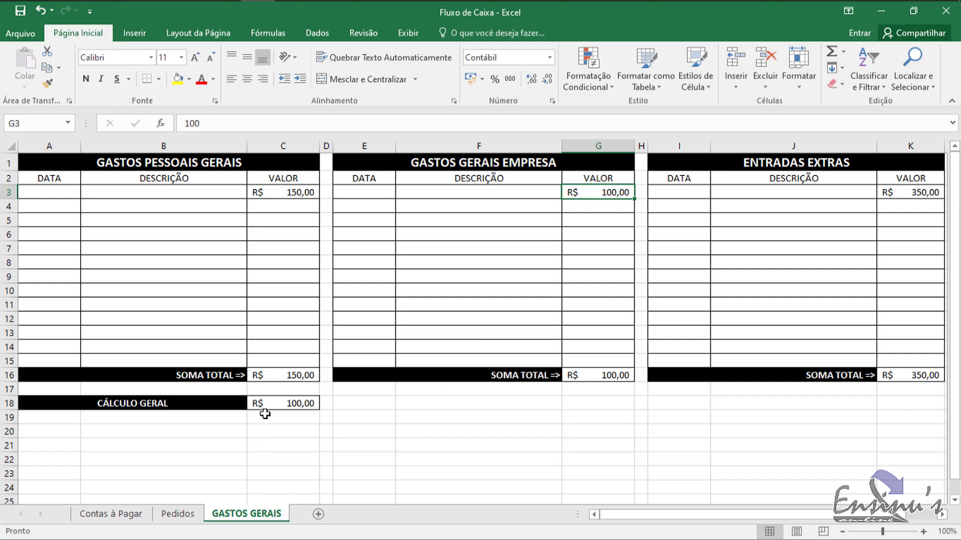
pyautogui.click(296, 402)
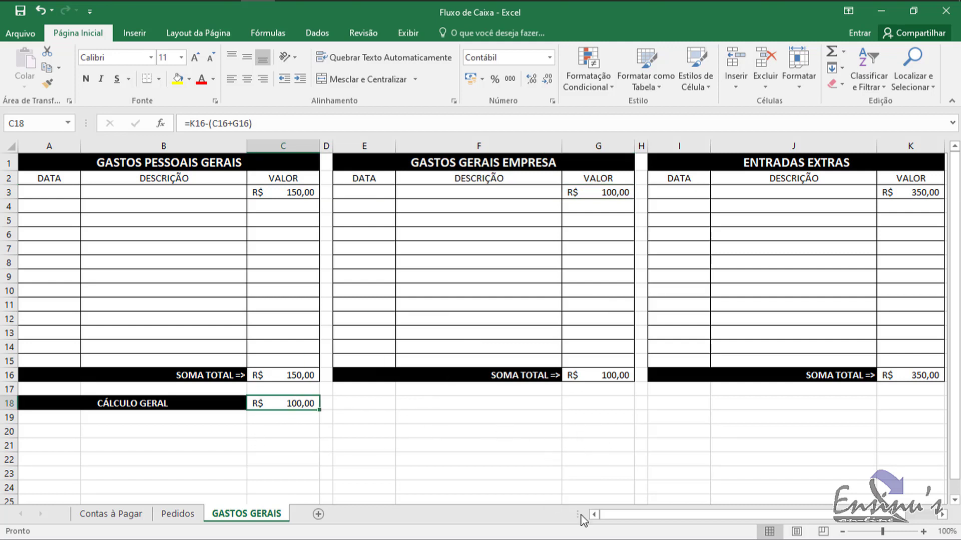
# Clear the test amounts from C3, G3 and K3 on the GASTOS GERAIS sheet
pyautogui.click(297, 192)
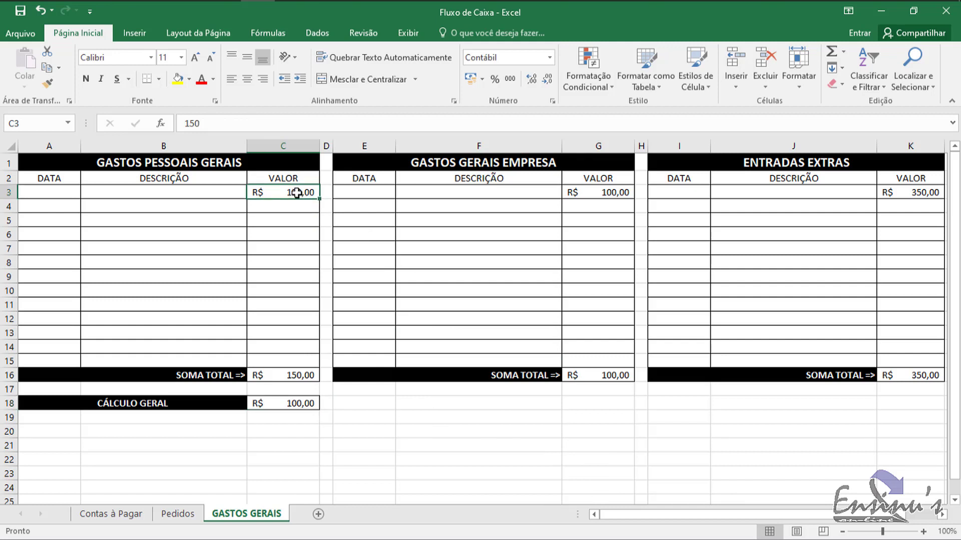
pyautogui.press('Delete')
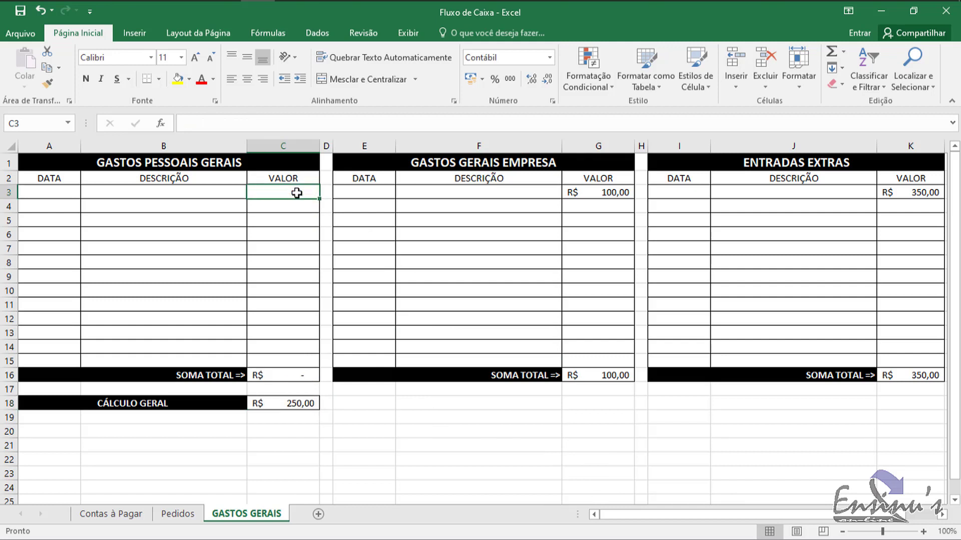
pyautogui.click(626, 193)
pyautogui.press('Delete')
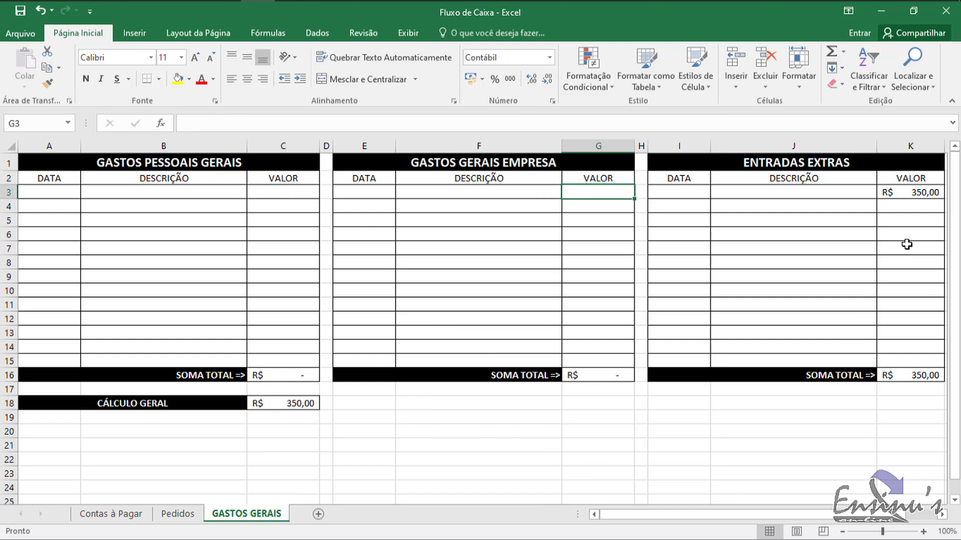
pyautogui.click(923, 191)
pyautogui.press('Delete')
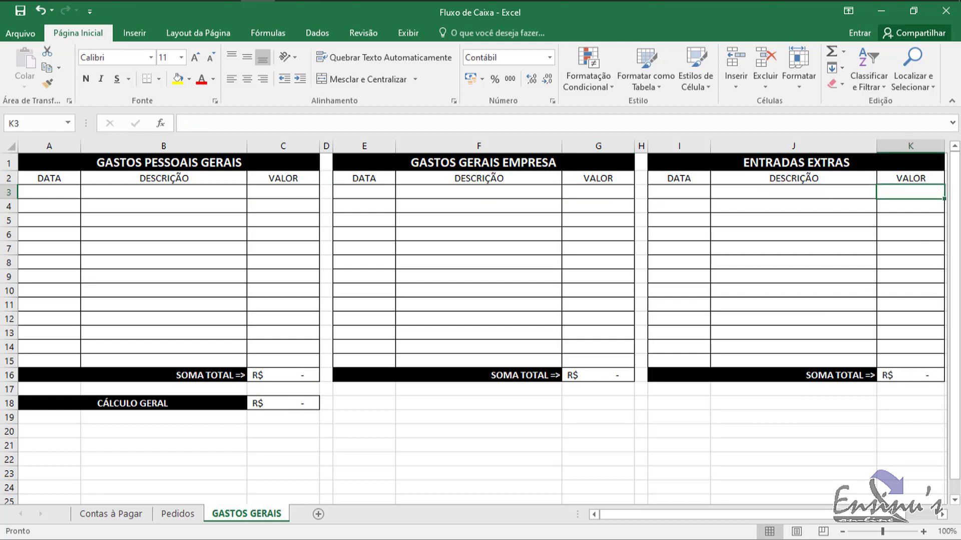
# Open the Pedidos sheet and examine the CONTAS À RECEBER table column by column, from Data to Lucro
pyautogui.click(176, 514)
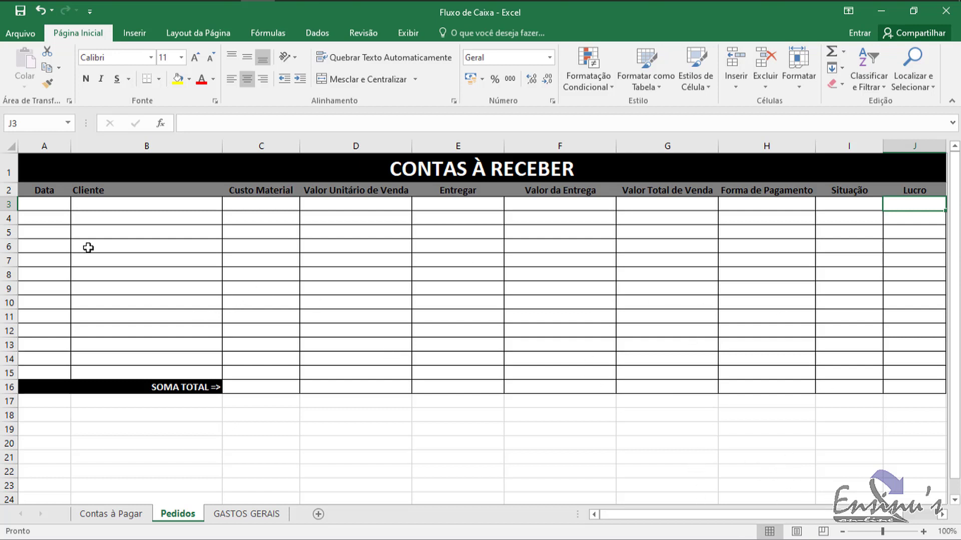
pyautogui.moveTo(52, 205); pyautogui.dragTo(51, 371)
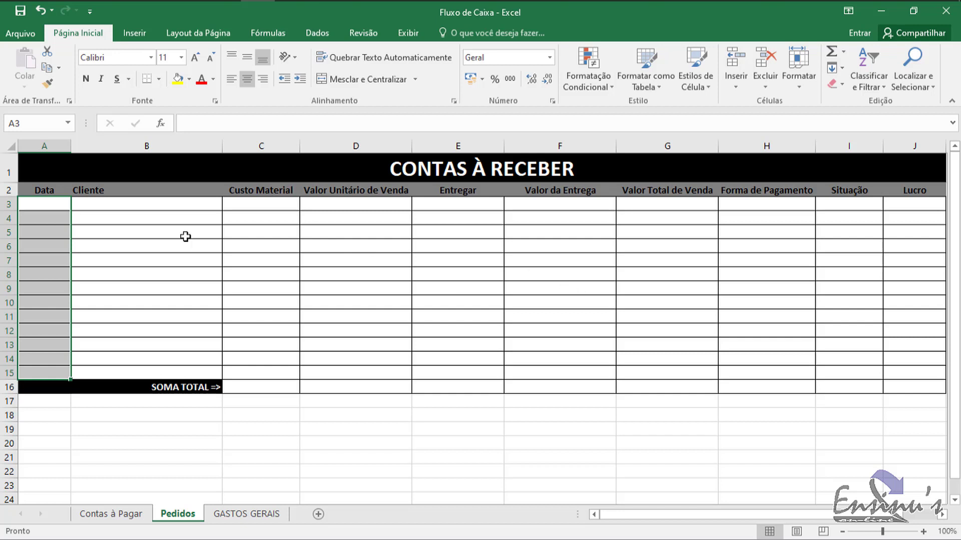
pyautogui.moveTo(36, 206); pyautogui.dragTo(41, 373)
pyautogui.click(262, 317)
pyautogui.click(43, 204)
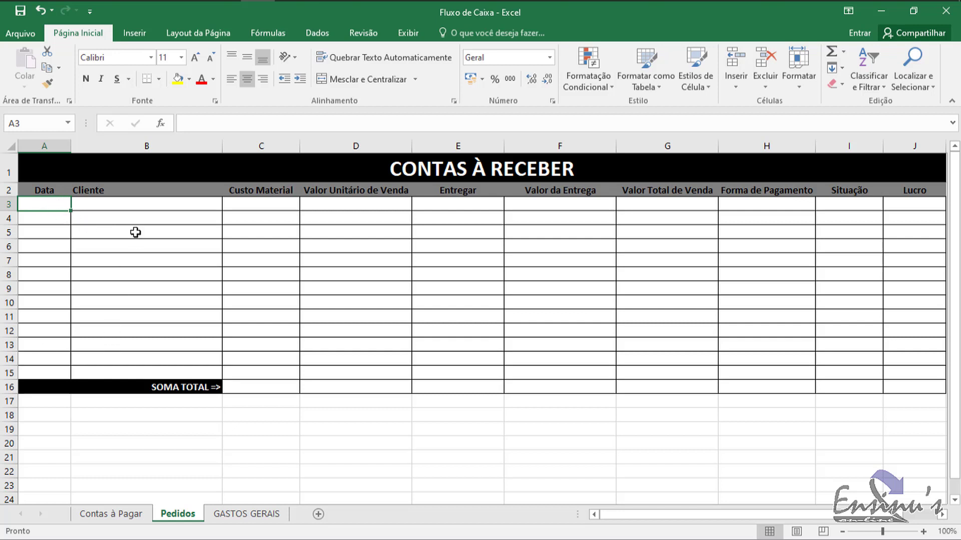
pyautogui.click(144, 204)
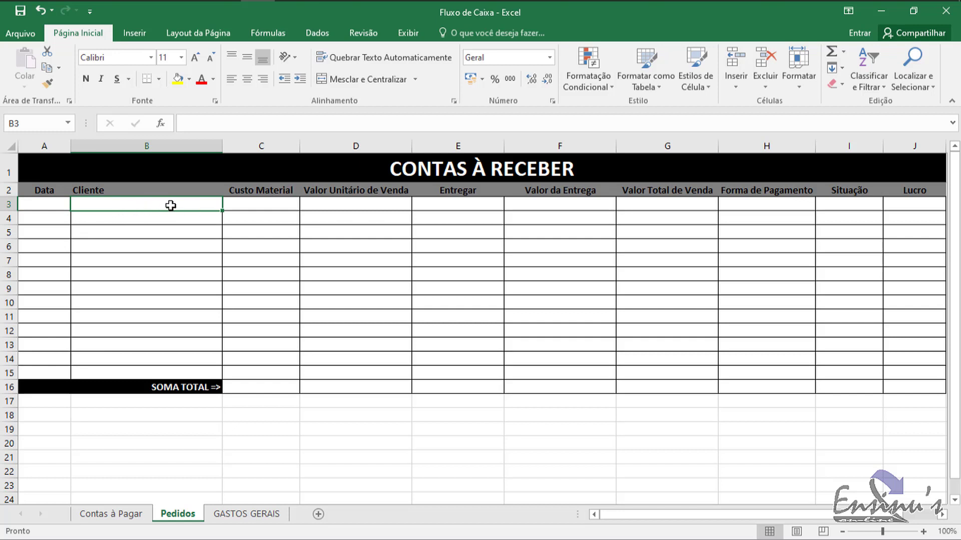
pyautogui.click(269, 207)
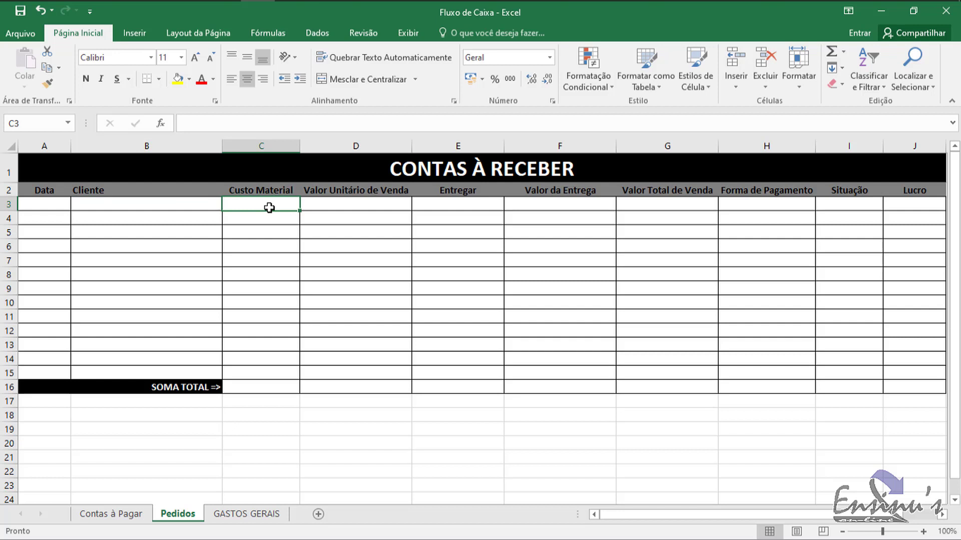
pyautogui.click(361, 207)
pyautogui.click(442, 207)
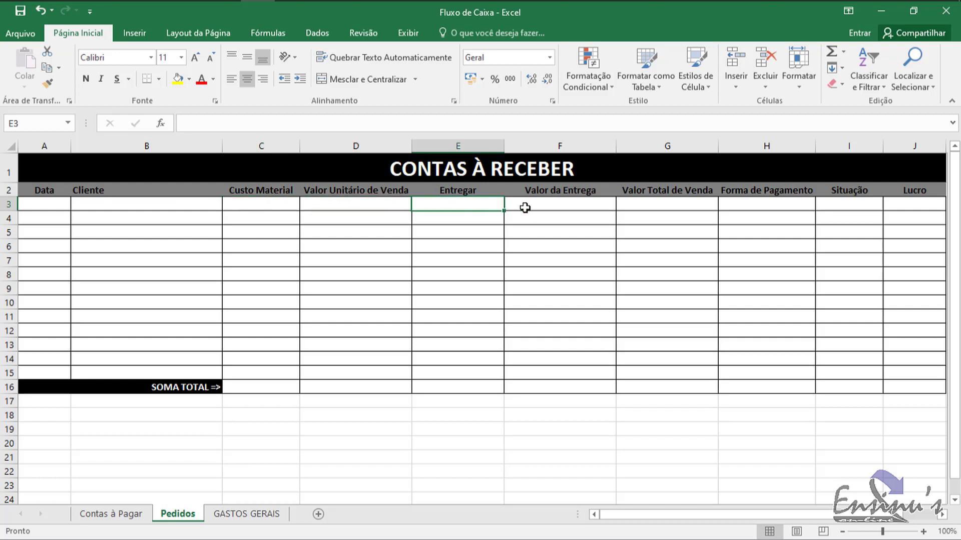
pyautogui.click(534, 208)
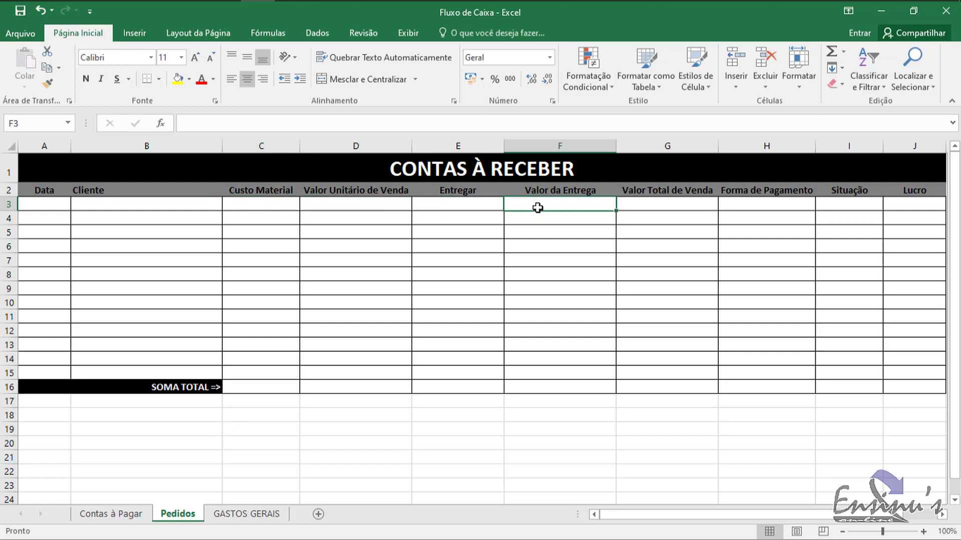
pyautogui.click(681, 205)
pyautogui.click(738, 206)
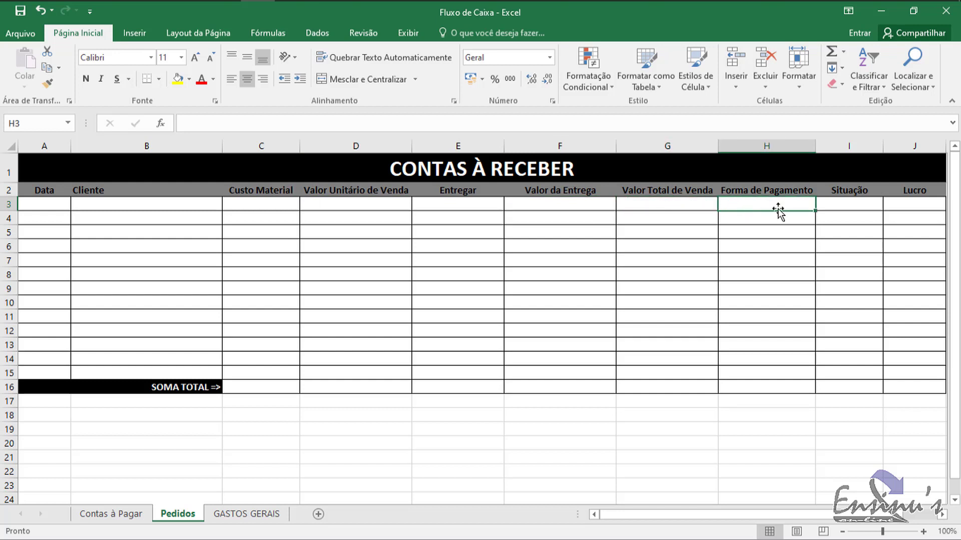
pyautogui.click(836, 209)
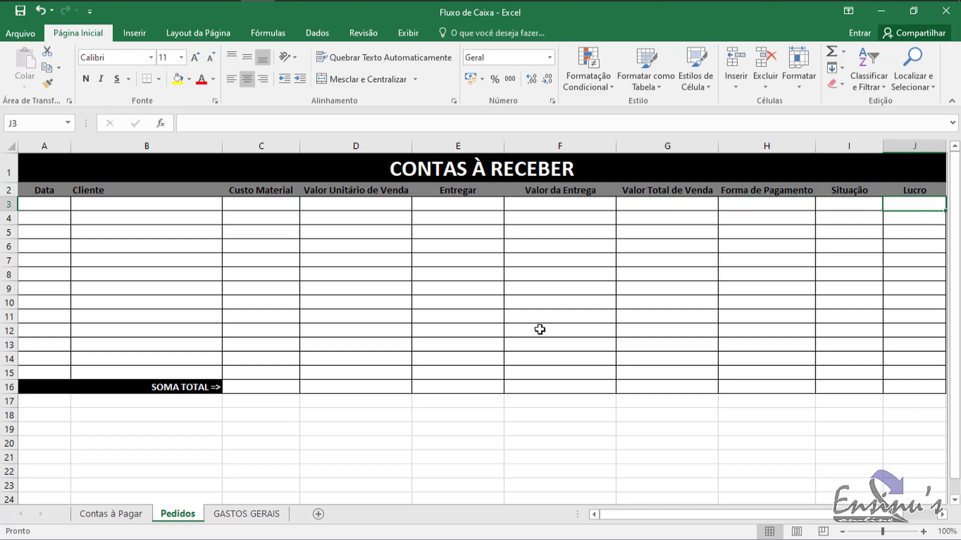
# Review the Custo Material, Valor Unitário de Venda and Entregar columns from row 3 down to the SOMA TOTAL row
pyautogui.moveTo(282, 205); pyautogui.dragTo(270, 386)
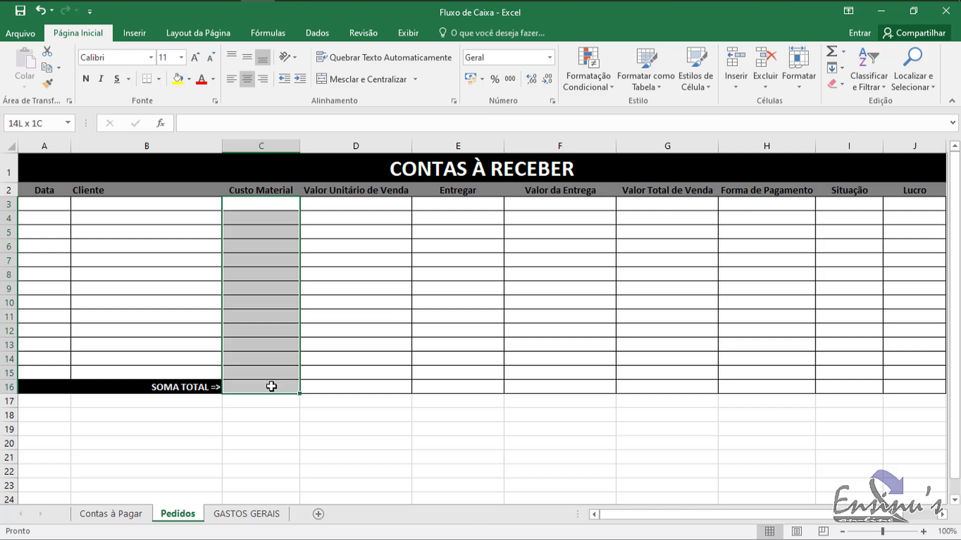
pyautogui.moveTo(370, 208); pyautogui.dragTo(372, 382)
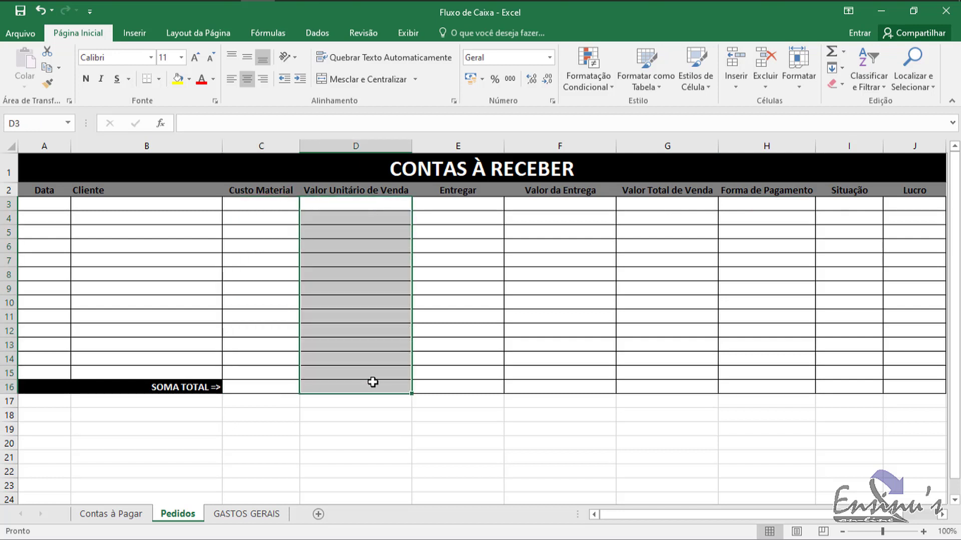
pyautogui.moveTo(457, 204); pyautogui.dragTo(446, 391)
pyautogui.click(465, 218)
# Try a value of 15 in the first Custo Material cell to check its number format, and clear it
pyautogui.click(289, 206)
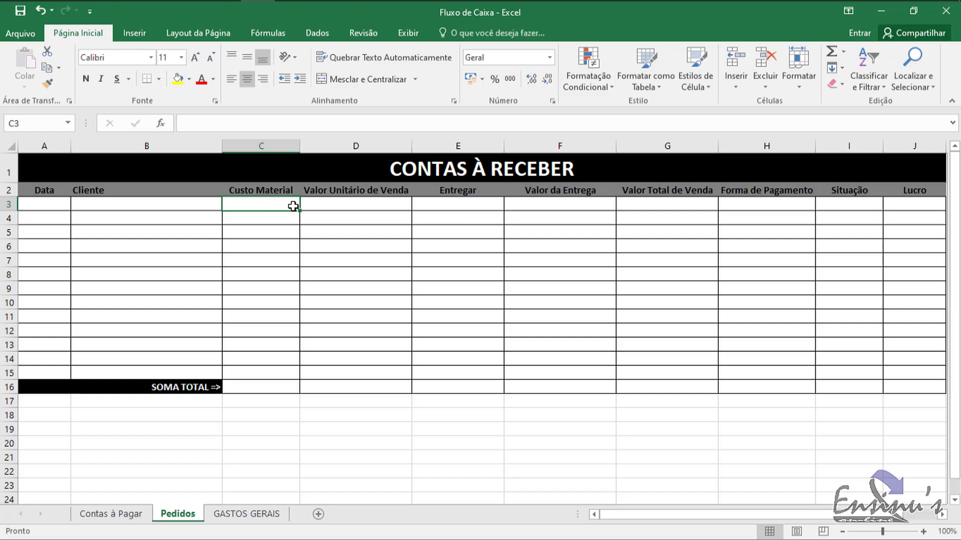
pyautogui.write('15')
pyautogui.press('Return')
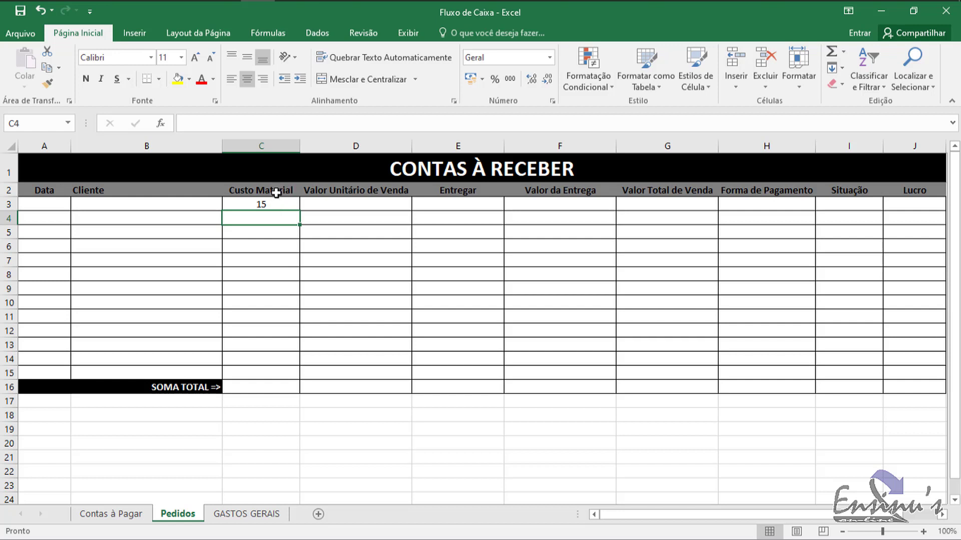
pyautogui.click(271, 205)
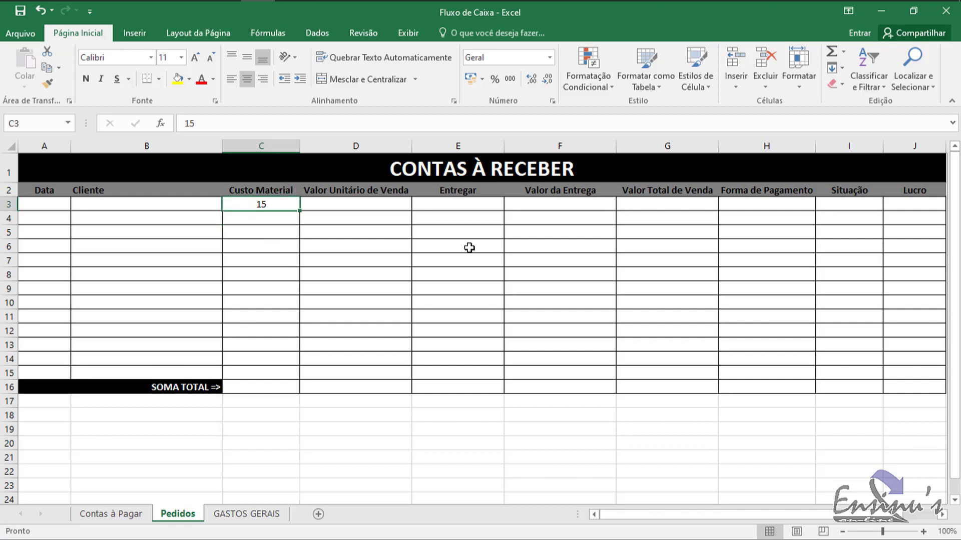
pyautogui.press('Delete')
# Enter 15 as the Custo Material in row 3 of the CONTAS À RECEBER table
pyautogui.click(389, 204)
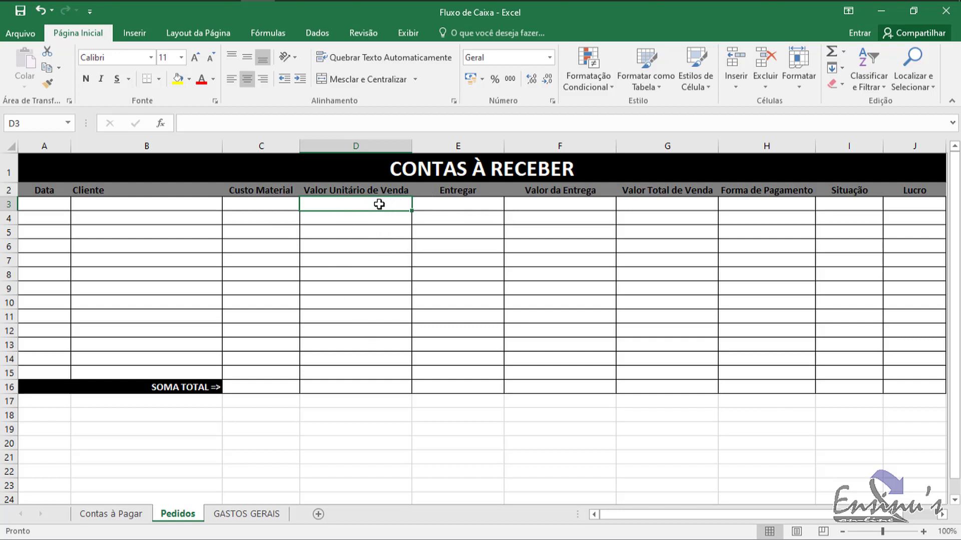
pyautogui.click(284, 205)
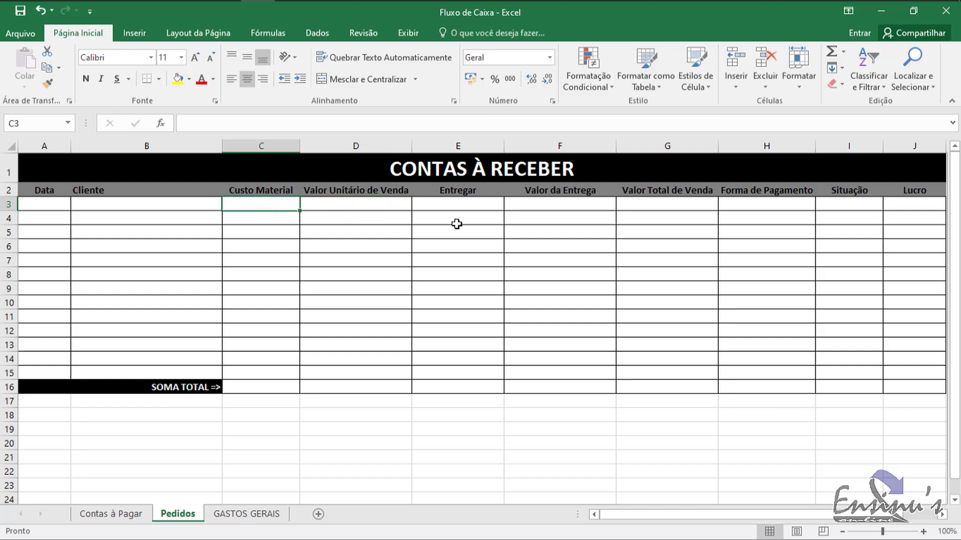
pyautogui.write('15')
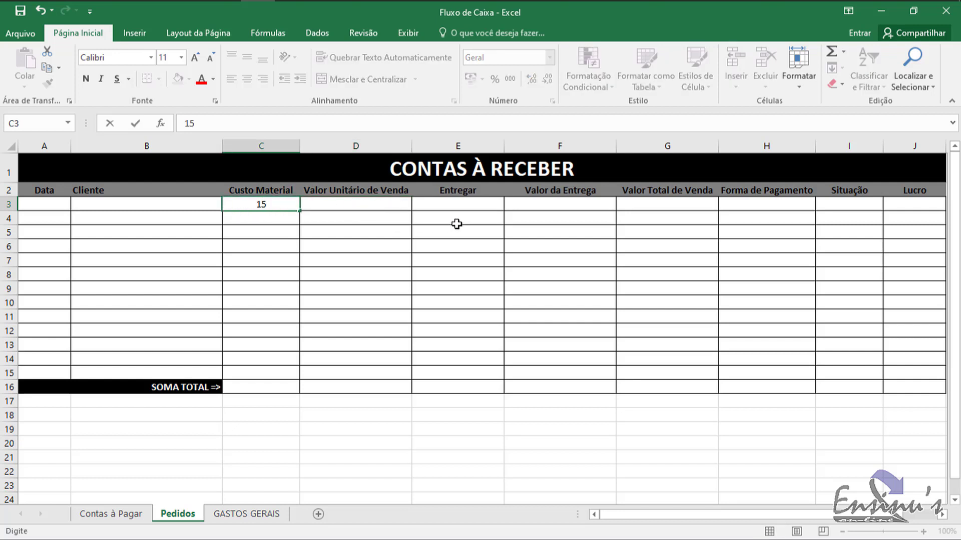
pyautogui.press('Tab')
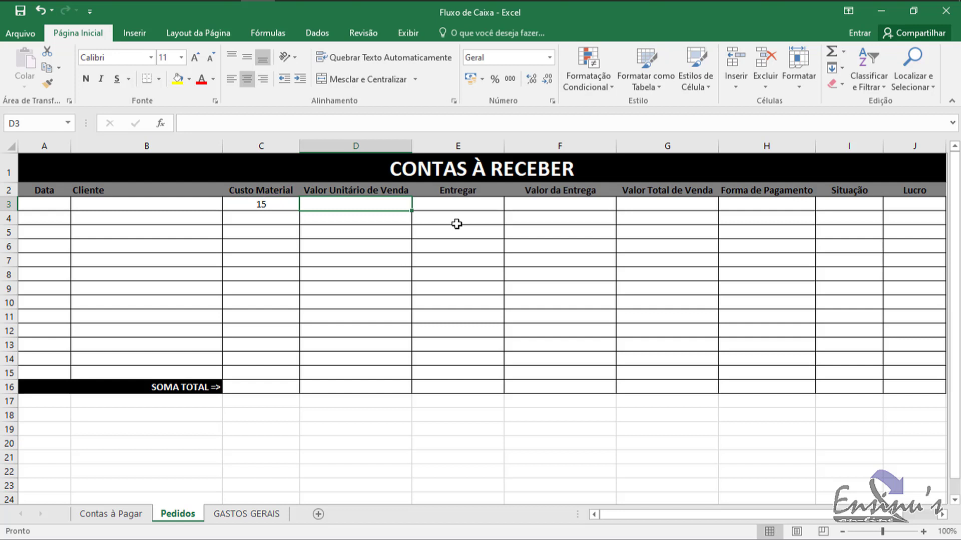
# Enter 35 as the Valor Unitário de Venda in row 3 of the CONTAS À RECEBER table
pyautogui.write('35')
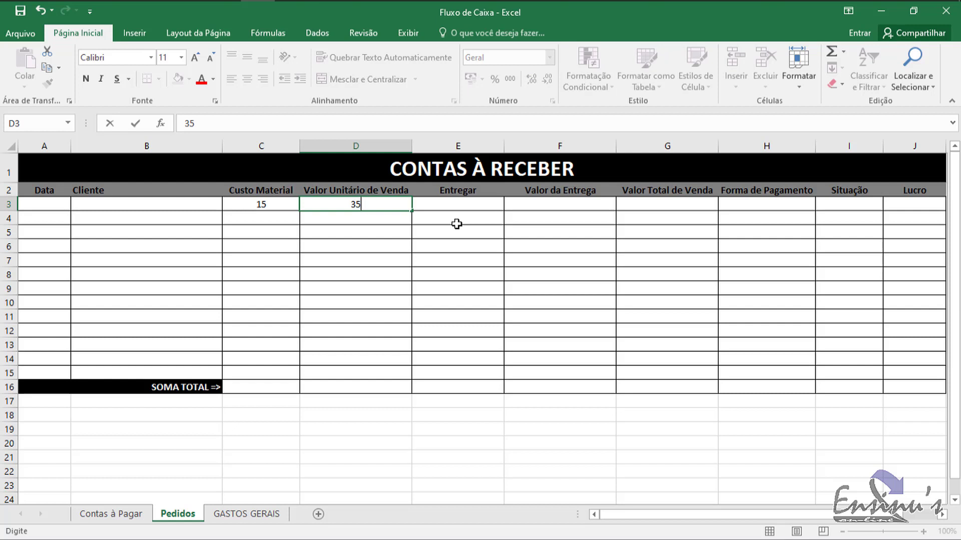
pyautogui.press('Tab')
pyautogui.click(266, 206)
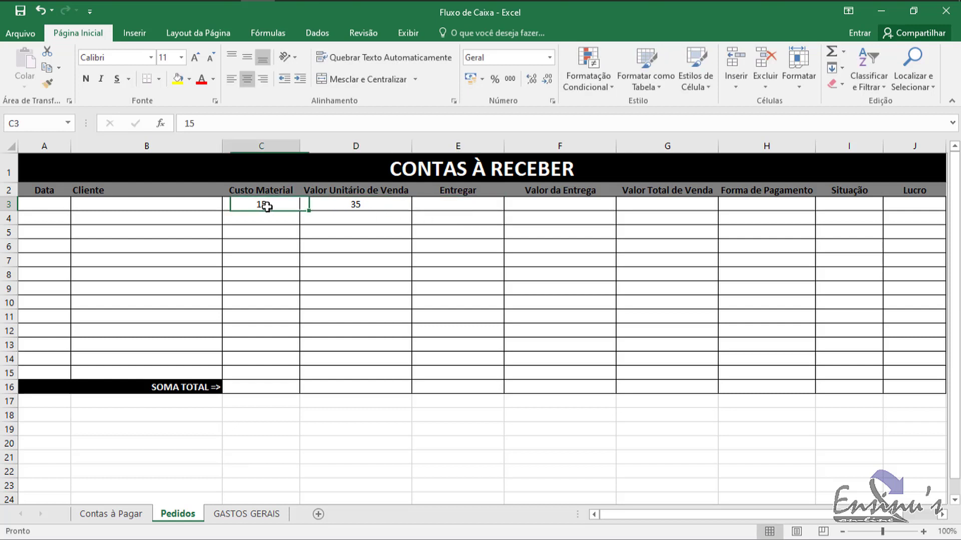
pyautogui.click(378, 208)
# Try the text Moto Boy in the Entregar cell of row 3, and clear it
pyautogui.click(458, 206)
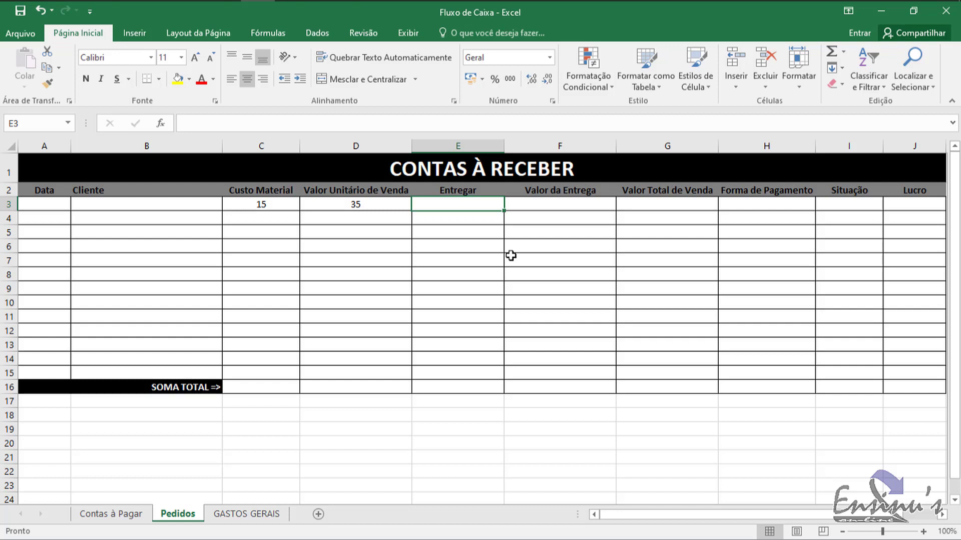
pyautogui.write('Moto ')
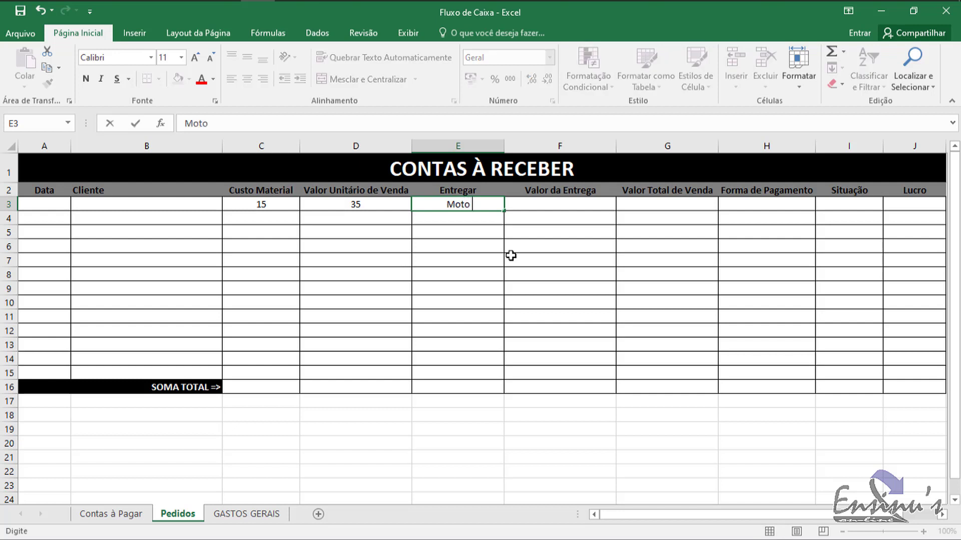
pyautogui.write('Boy')
pyautogui.press('Return')
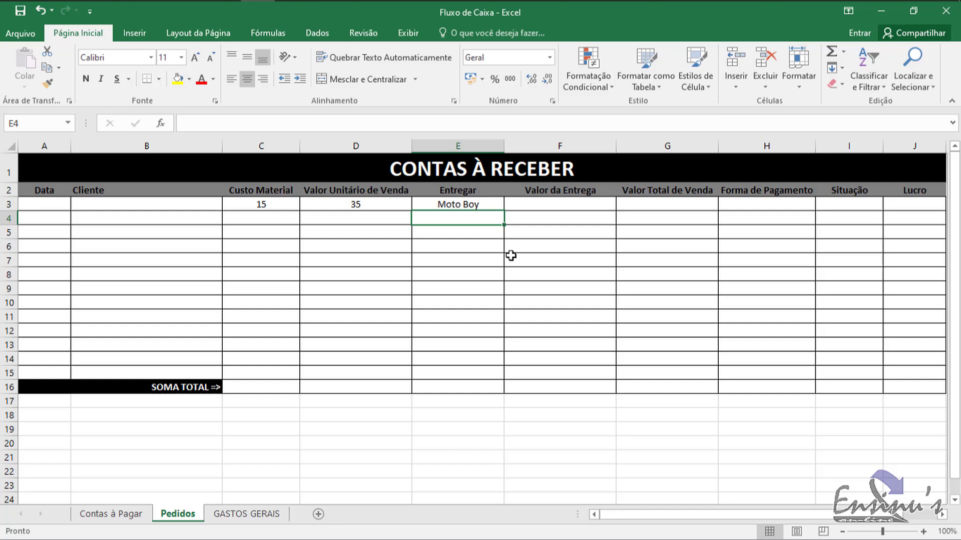
pyautogui.press('Up')
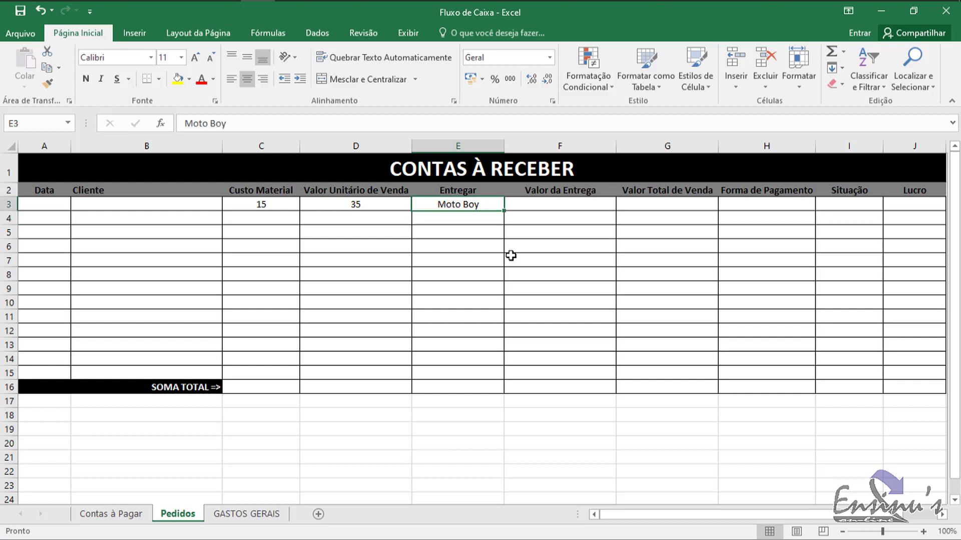
pyautogui.press('Delete')
# Start a data validation rule on the Entregar cells E3 to E16 that allows a Lista
pyautogui.moveTo(478, 203); pyautogui.dragTo(459, 386)
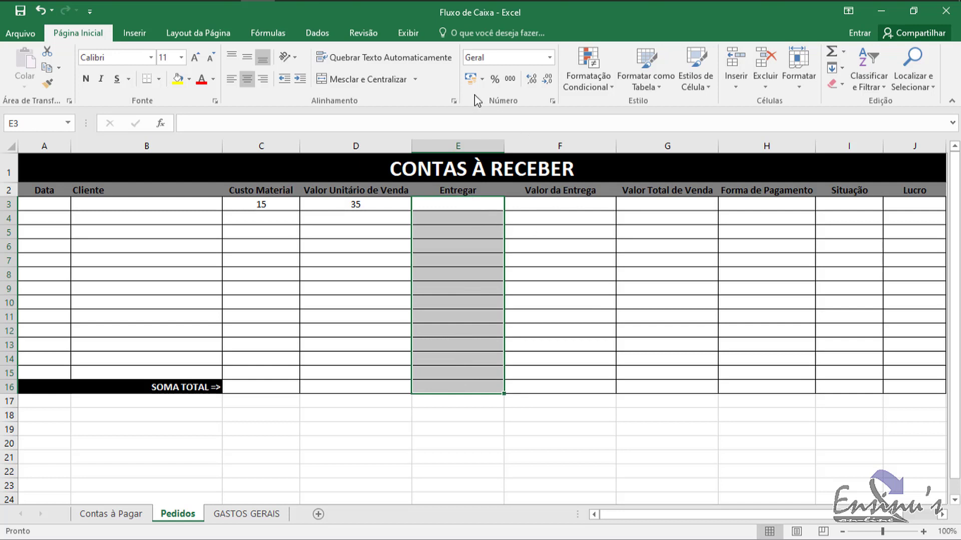
pyautogui.click(319, 32)
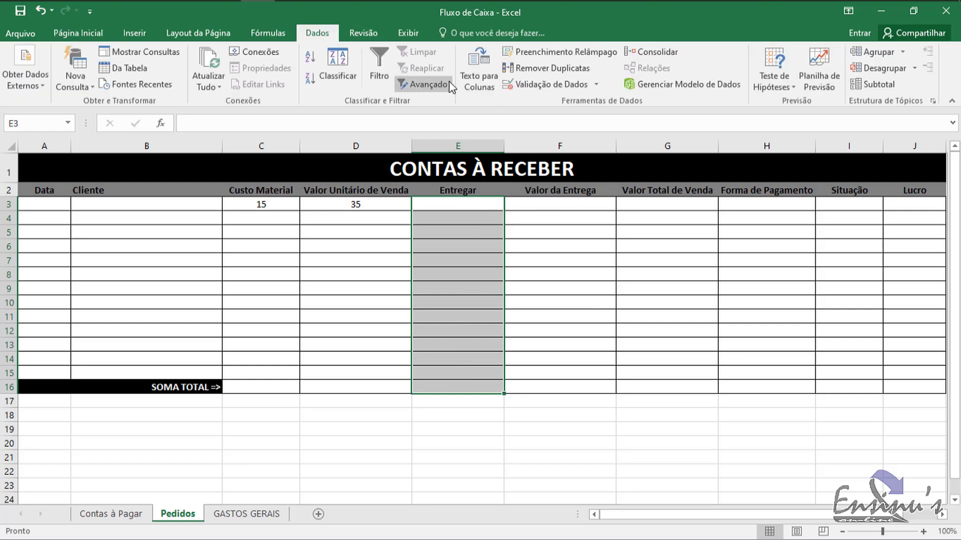
pyautogui.click(554, 85)
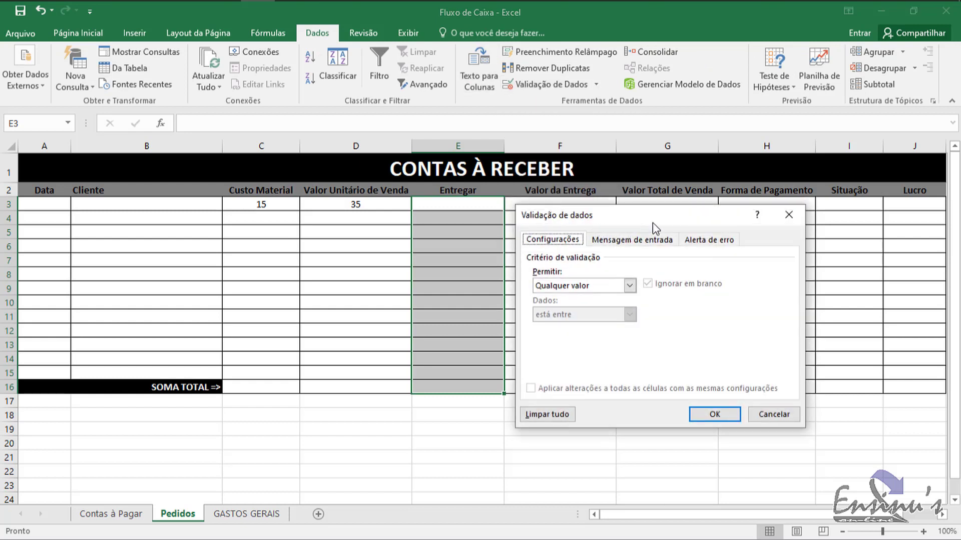
pyautogui.moveTo(653, 223); pyautogui.dragTo(695, 180)
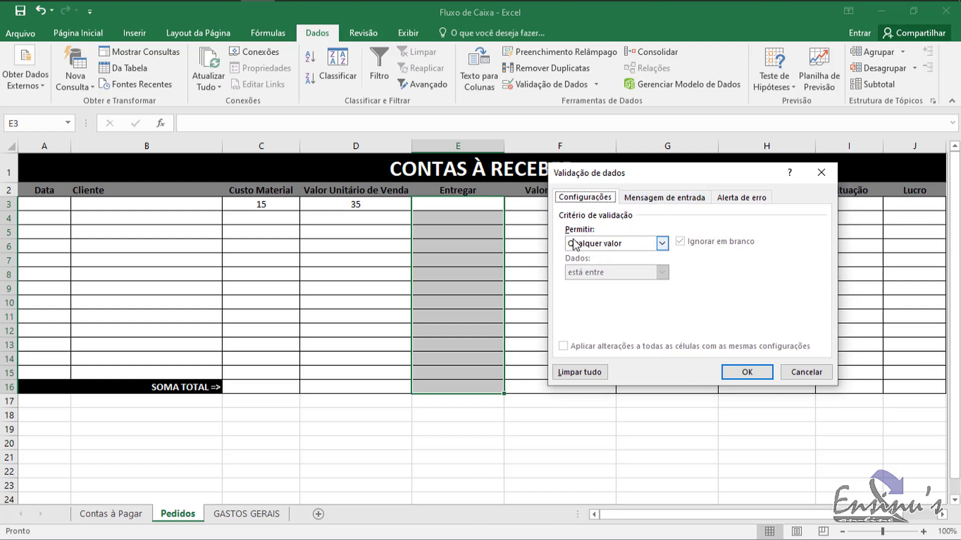
pyautogui.click(663, 245)
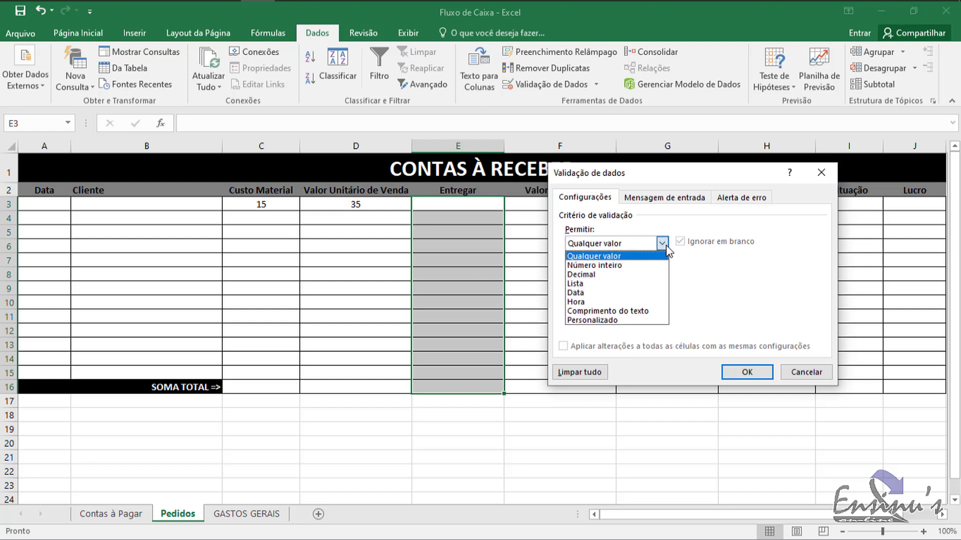
pyautogui.click(583, 284)
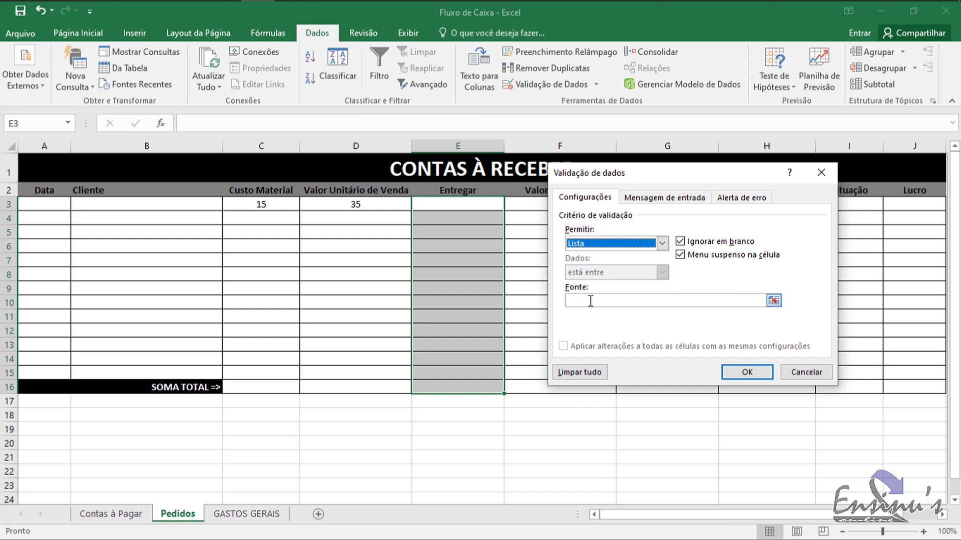
# Set the list source to Moto Boy;Entrega Pessoal;Retirar aqui;Via Correios;Via ônibus and apply the validation to the Entregar cells
pyautogui.click(617, 300)
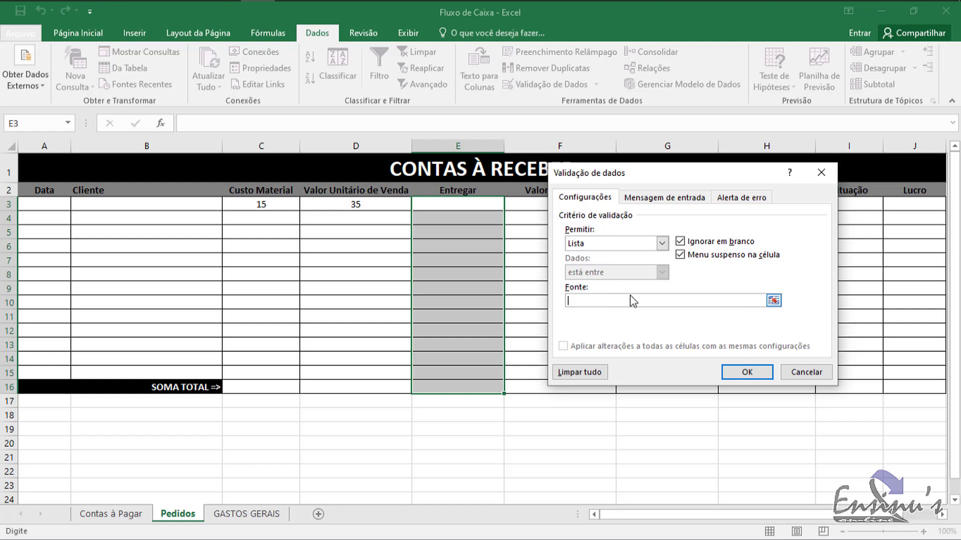
pyautogui.write('Moto Boy;Entrega')
pyautogui.write('Pessoal;Retirar')
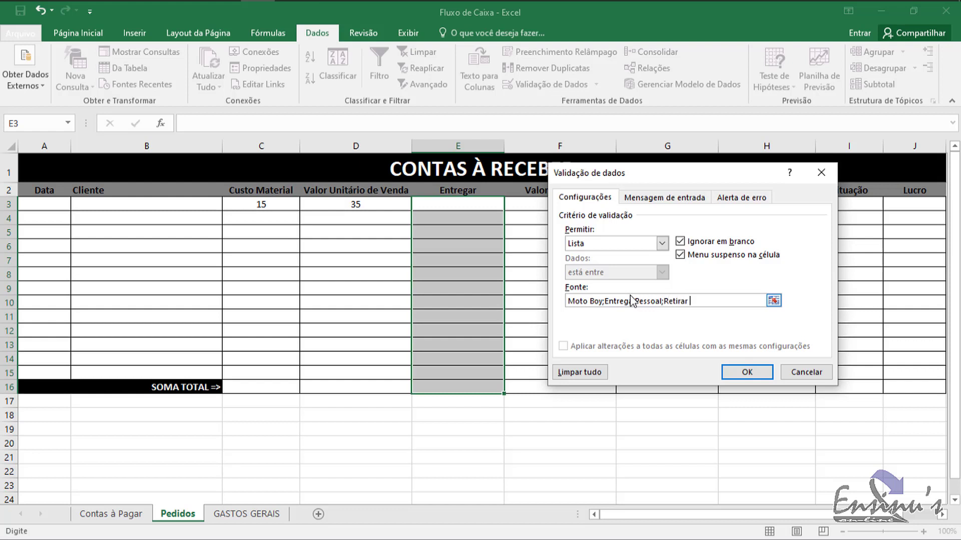
pyautogui.write(' aqui;Via Correios;Via ')
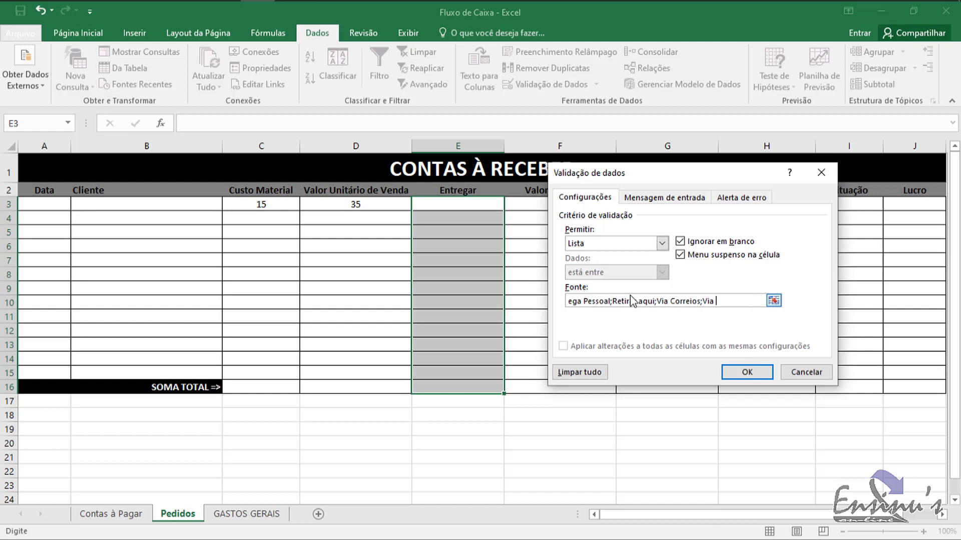
pyautogui.write('ônibus')
pyautogui.moveTo(739, 181); pyautogui.dragTo(695, 171)
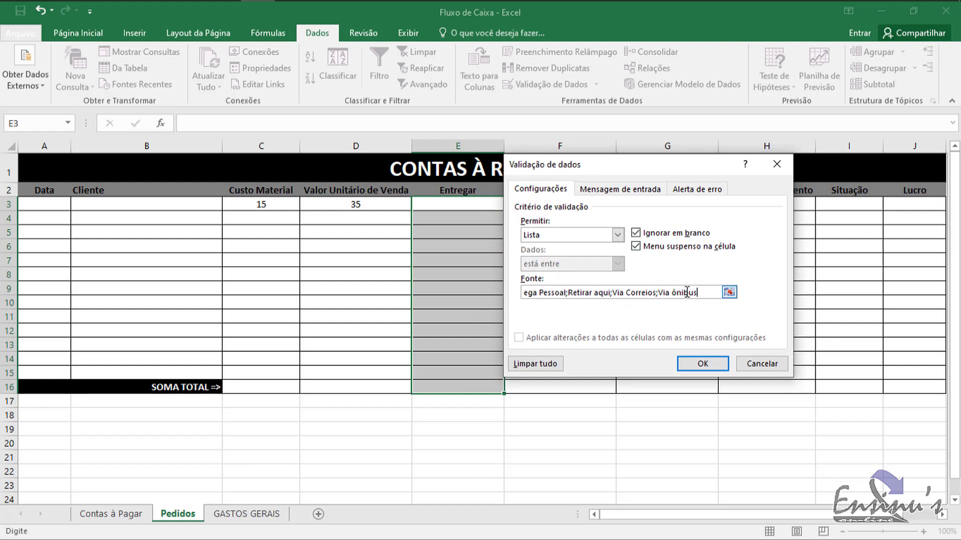
pyautogui.moveTo(669, 173); pyautogui.dragTo(780, 168)
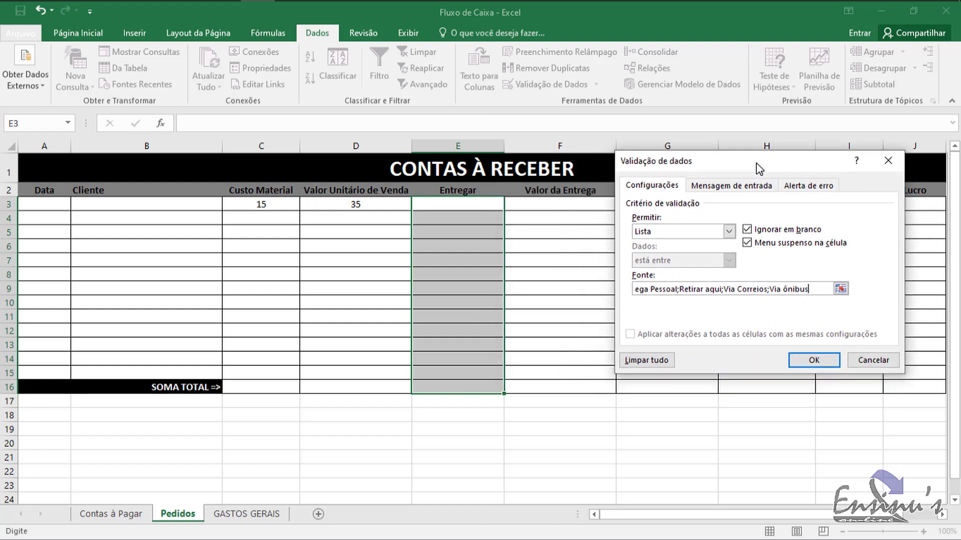
pyautogui.click(814, 360)
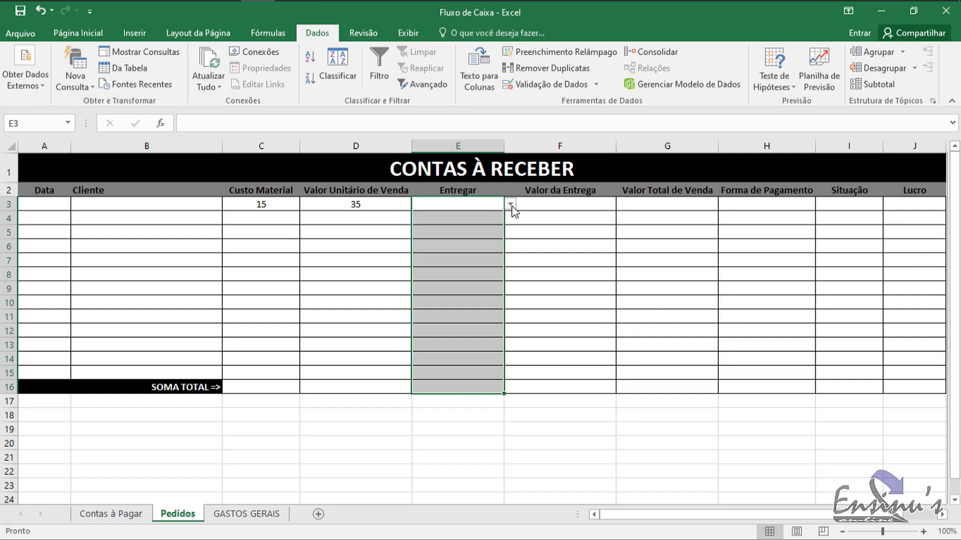
# Check several Entregar cells between row 4 and the middle of the table for the drop-down list
pyautogui.click(479, 288)
pyautogui.click(480, 258)
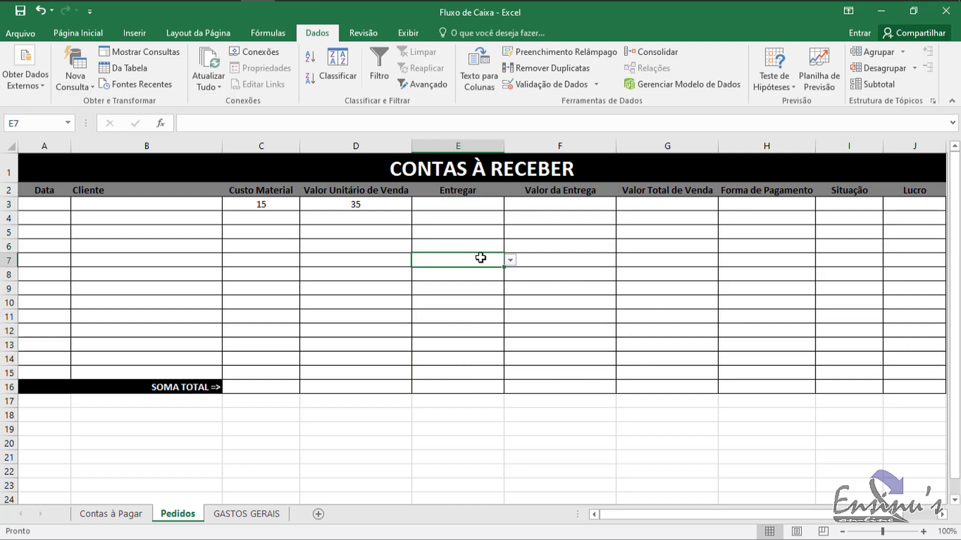
pyautogui.click(482, 238)
pyautogui.click(484, 218)
pyautogui.click(474, 265)
pyautogui.click(483, 310)
pyautogui.click(482, 232)
# Choose Retirar aqui from the Entregar list in row 3 to test the validation
pyautogui.click(482, 204)
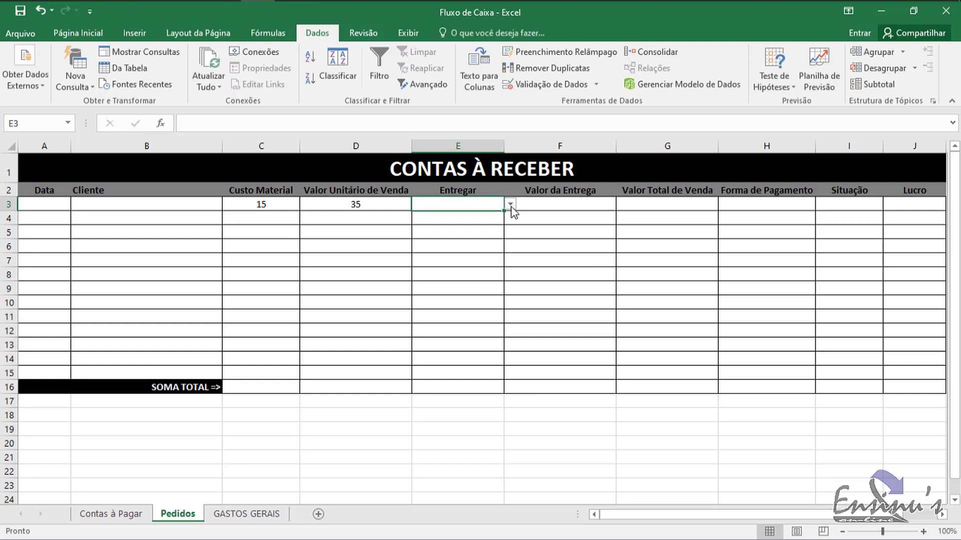
pyautogui.click(510, 204)
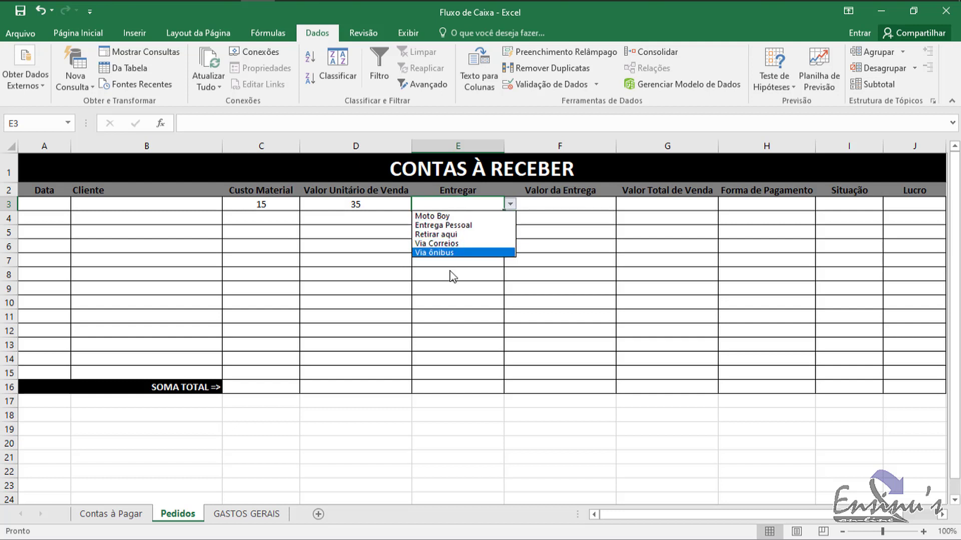
pyautogui.click(446, 234)
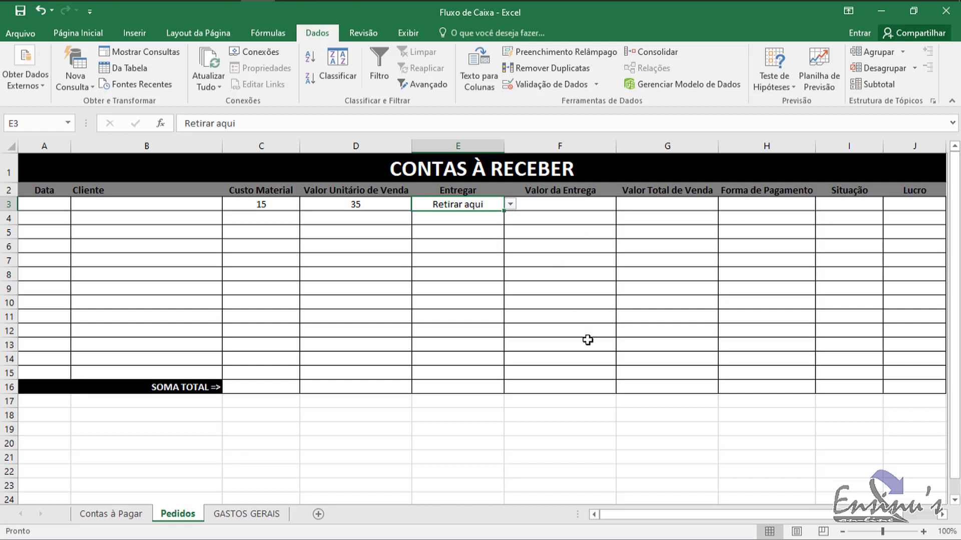
pyautogui.click(565, 205)
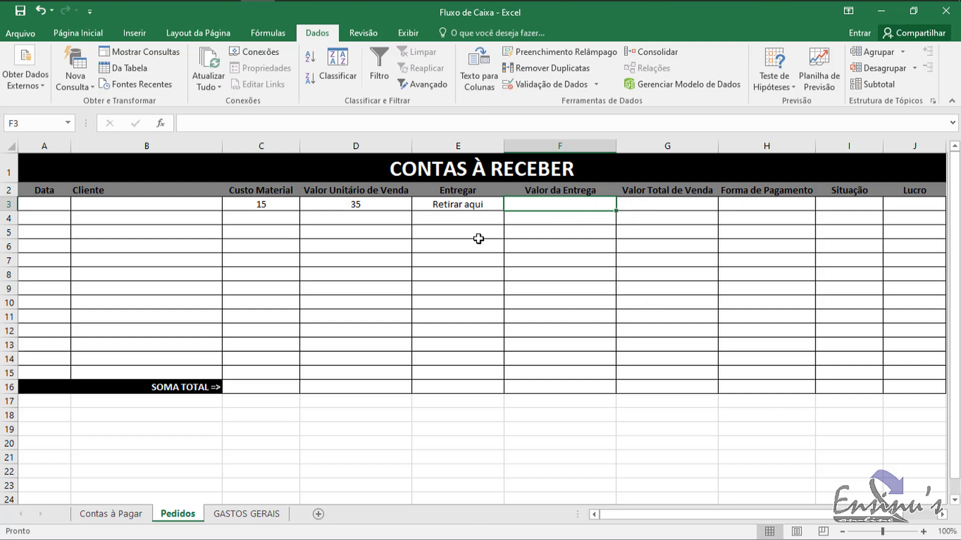
# Change the Entregar option in row 3 to Moto Boy
pyautogui.click(468, 204)
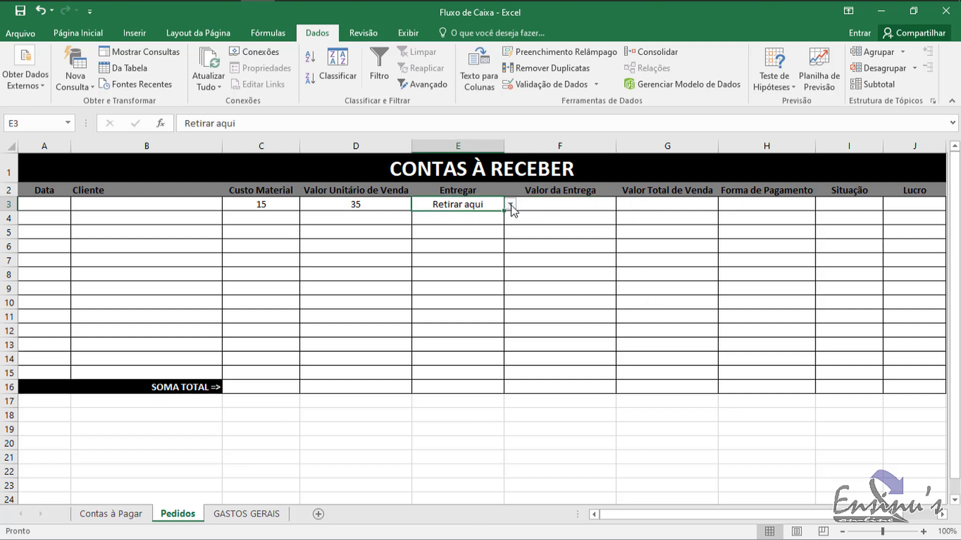
pyautogui.click(510, 204)
pyautogui.click(445, 217)
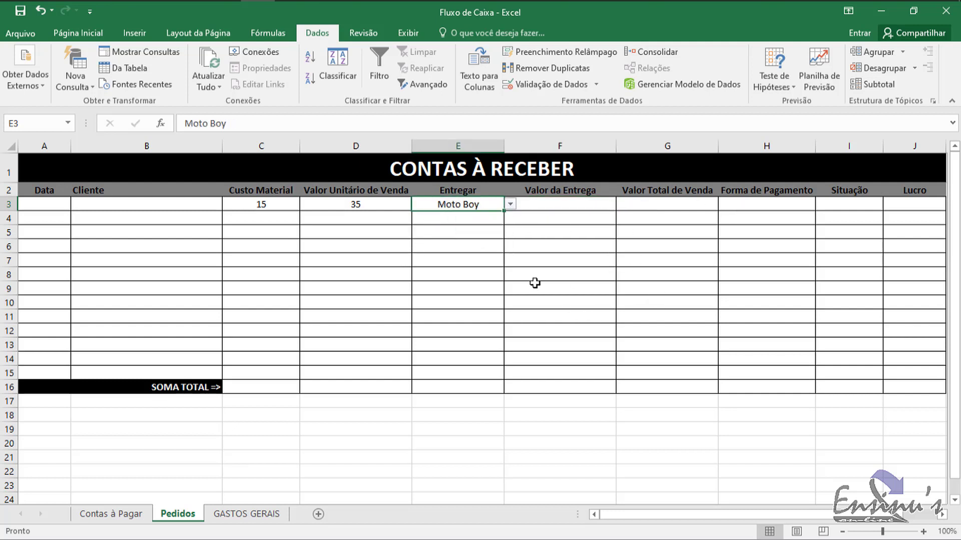
pyautogui.click(510, 205)
pyautogui.click(444, 216)
pyautogui.click(563, 204)
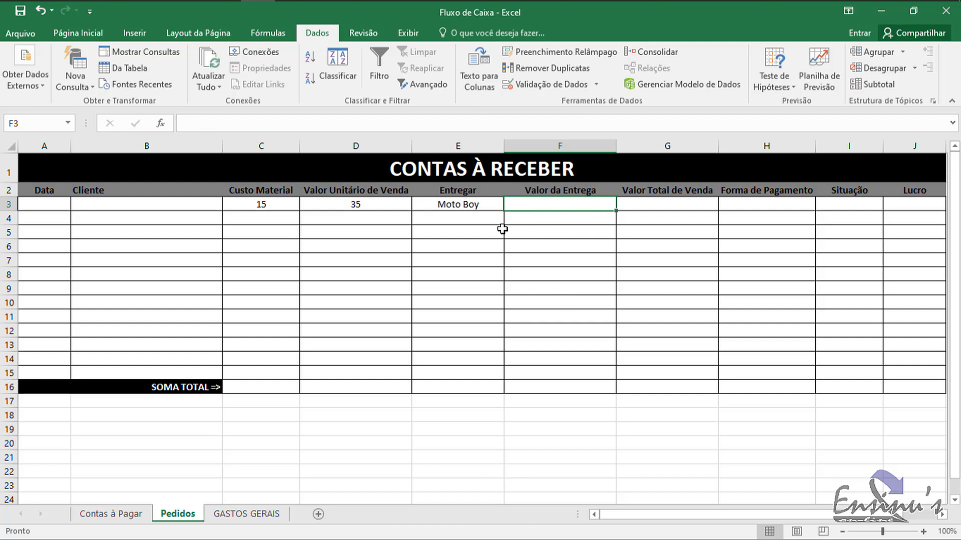
# Try Via Correios as the Entregar option in row 3, and clear the cell
pyautogui.click(490, 203)
pyautogui.click(510, 204)
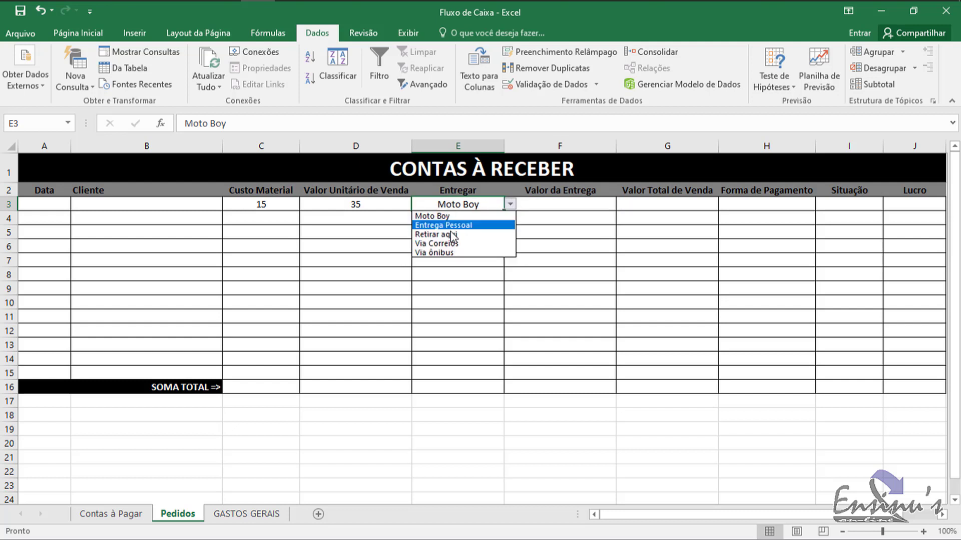
pyautogui.click(451, 244)
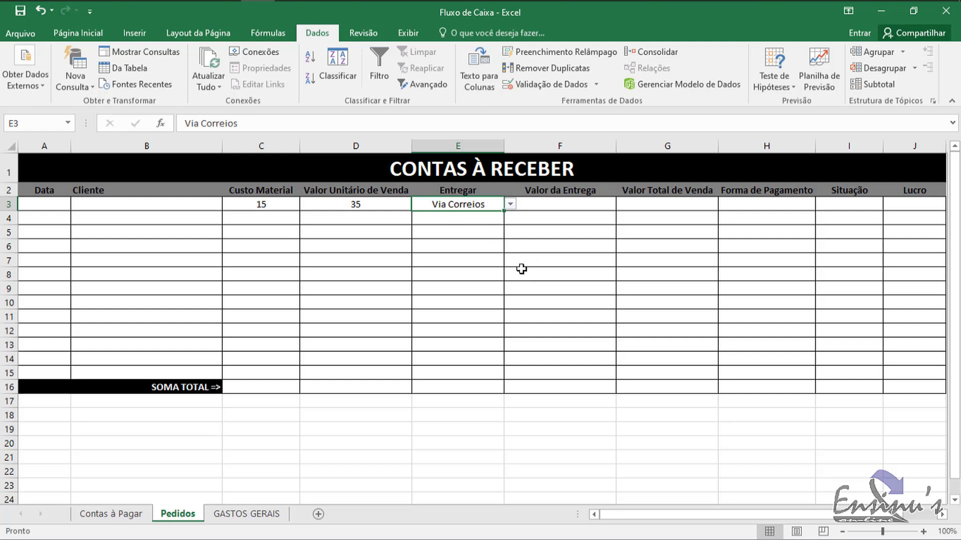
pyautogui.press('Delete')
# Begin a SE formula in F3 under Valor da Entrega that returns "30" when E3 equals "Moto Boy"
pyautogui.click(564, 206)
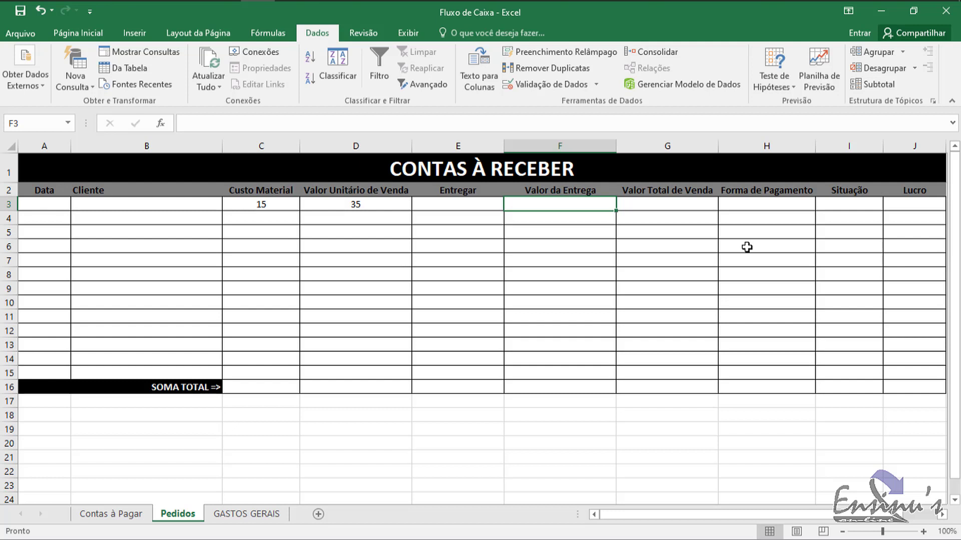
pyautogui.write('=')
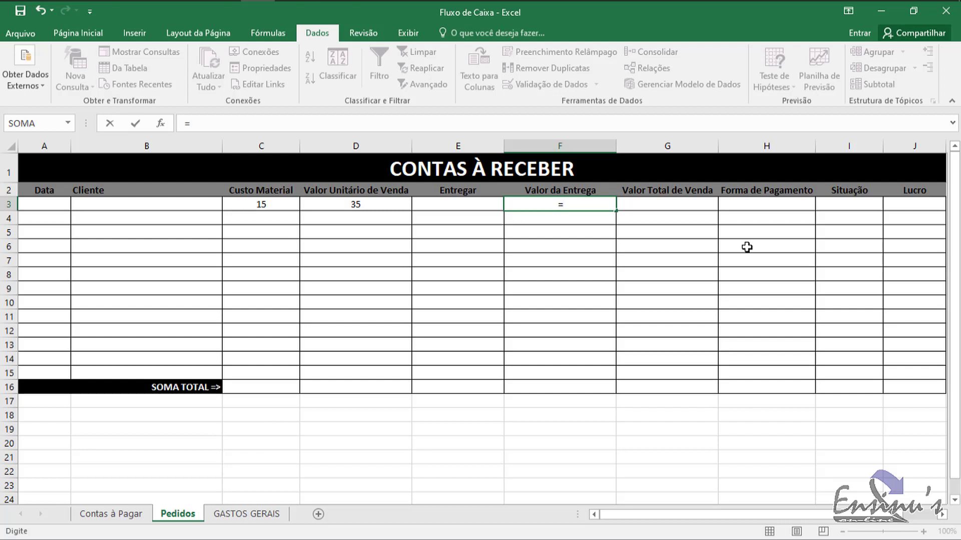
pyautogui.write('SE')
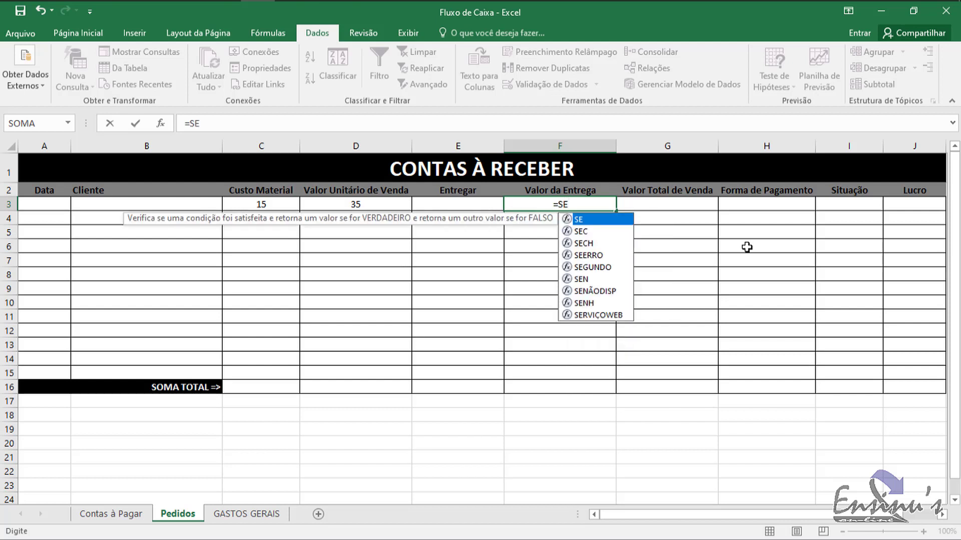
pyautogui.write('(')
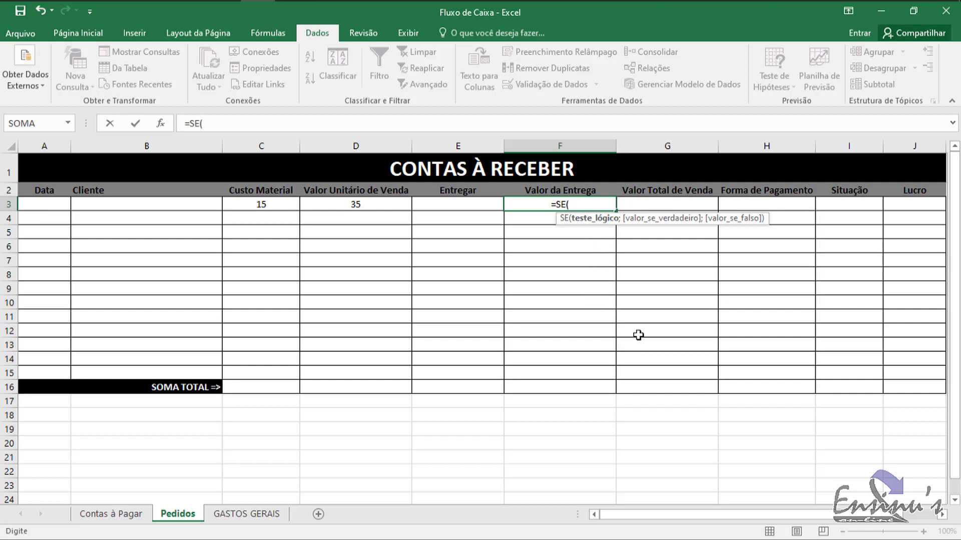
pyautogui.click(463, 204)
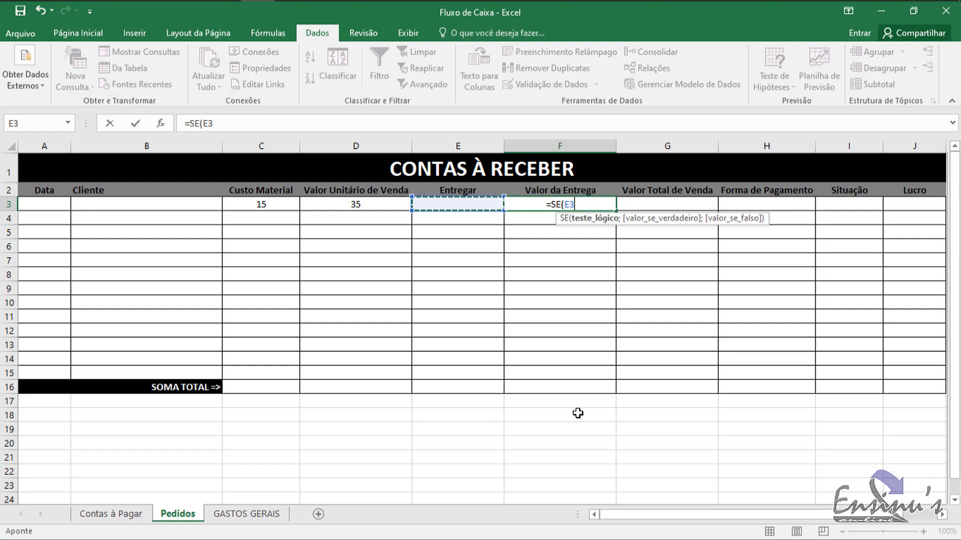
pyautogui.write('=')
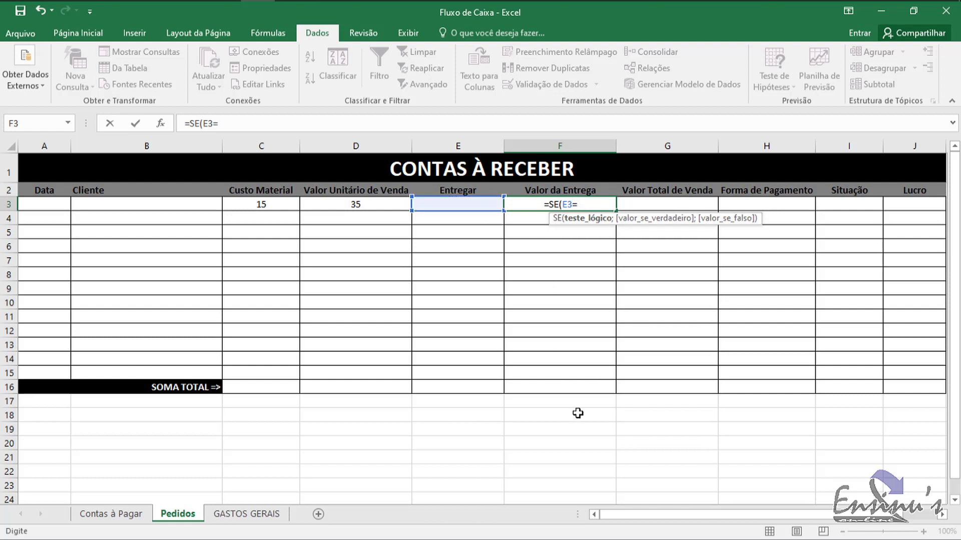
pyautogui.write('"')
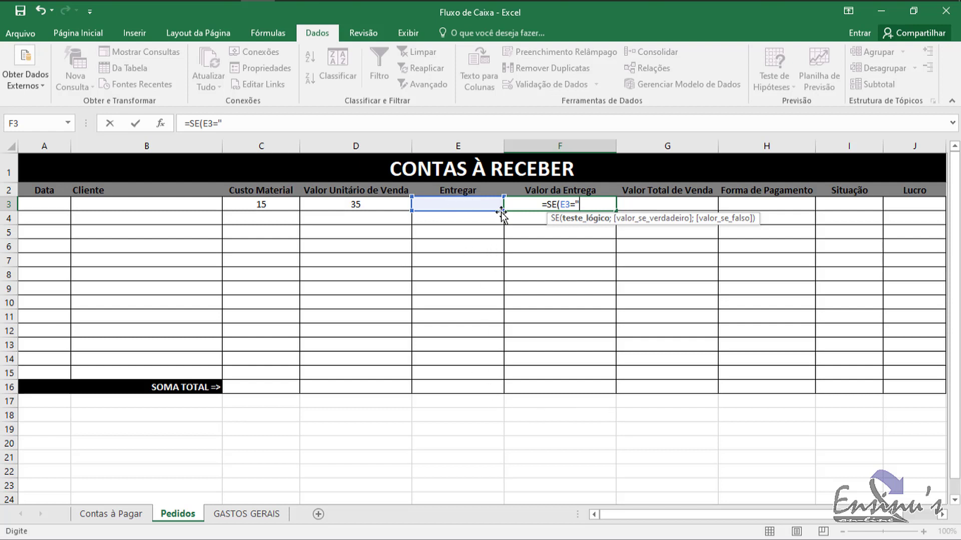
pyautogui.write('Mo')
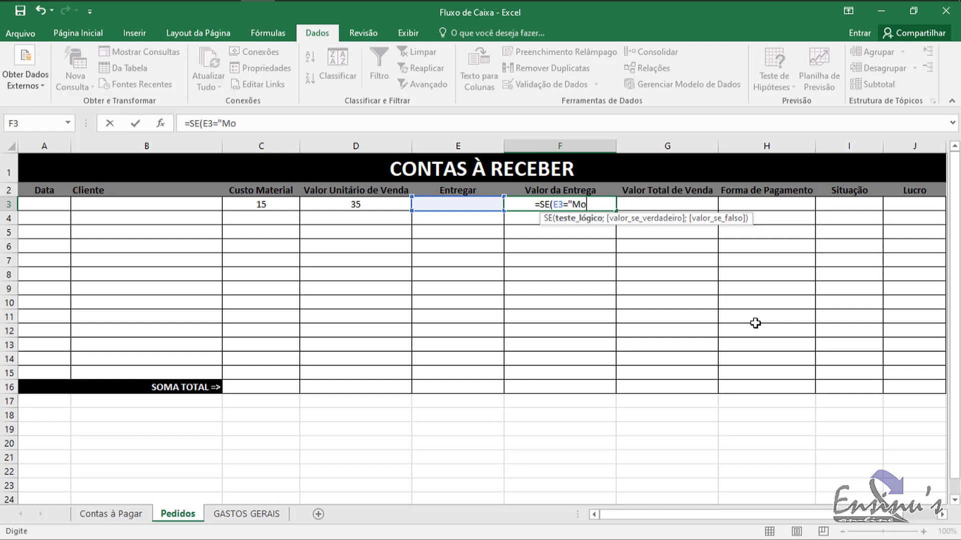
pyautogui.write('to Bo')
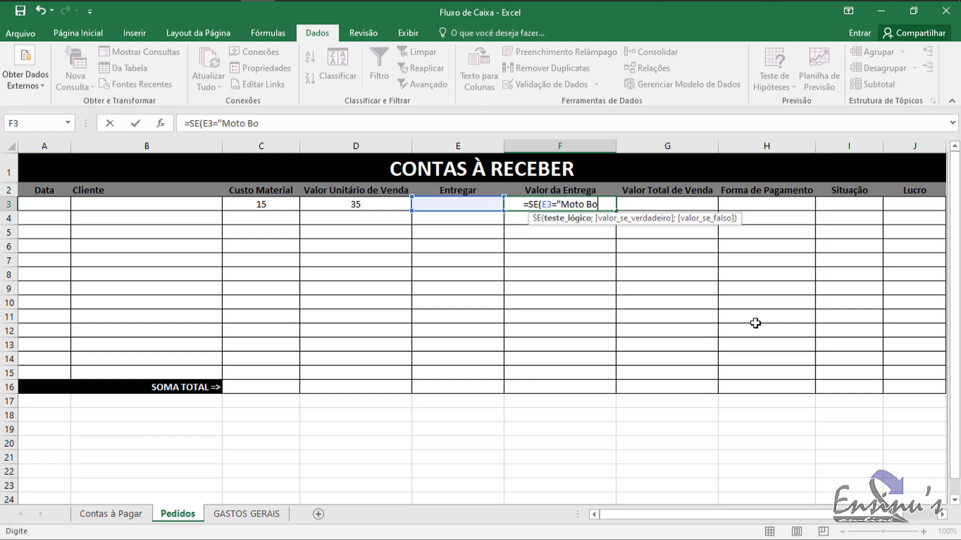
pyautogui.write('y"')
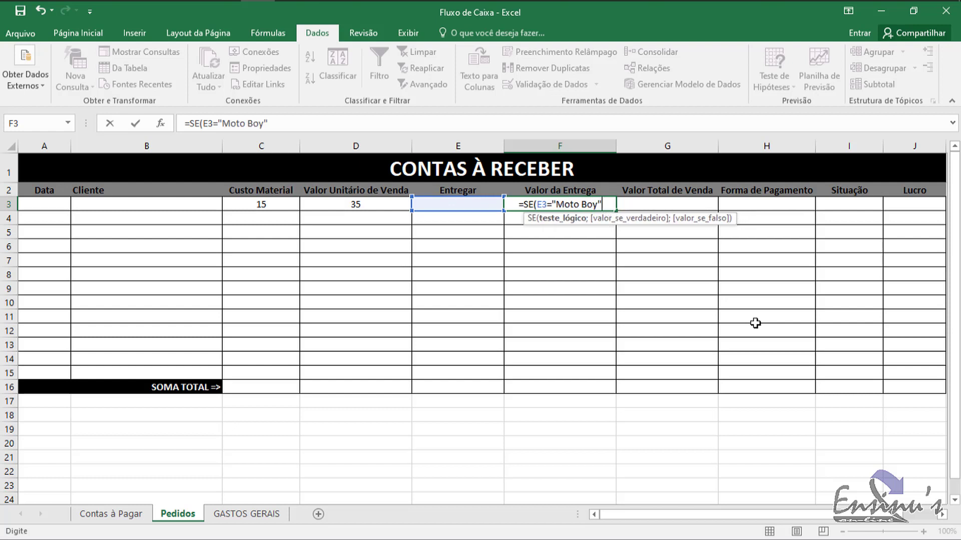
pyautogui.write(';')
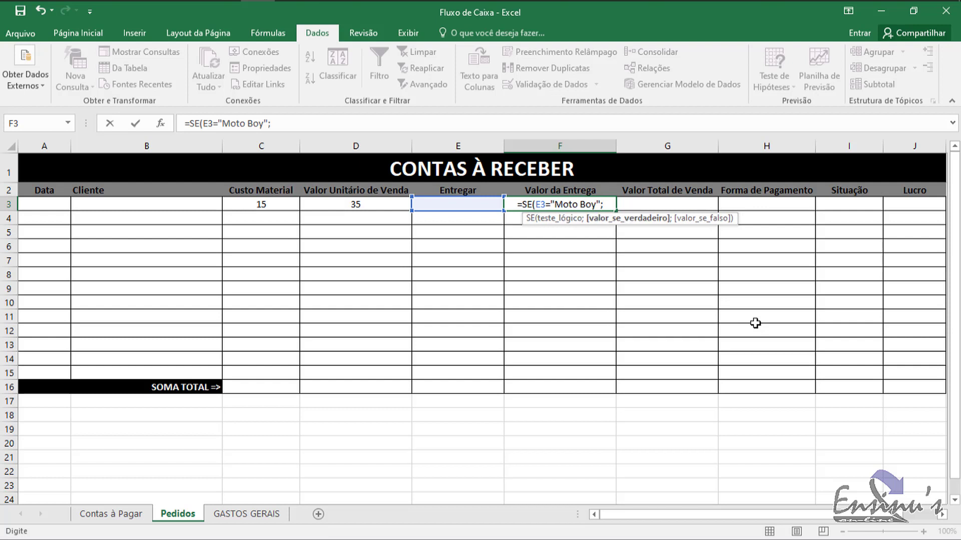
pyautogui.write('"')
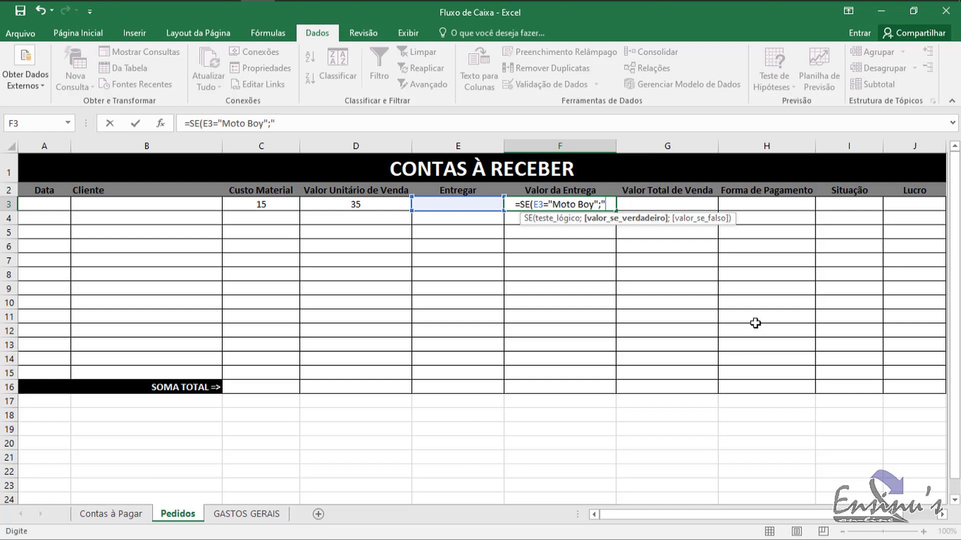
pyautogui.write('30')
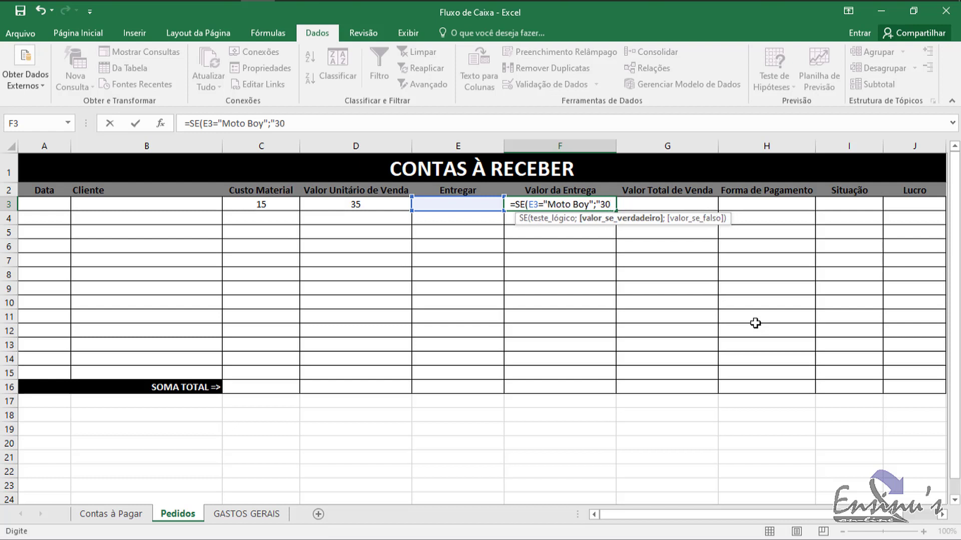
pyautogui.write('"')
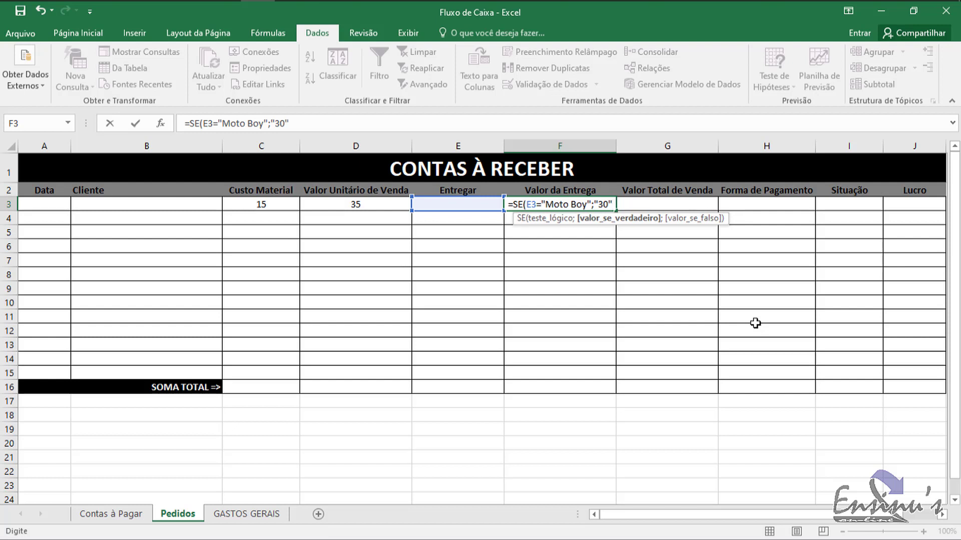
# Nest a second SE as the false value in the F3 formula, returning "0" when E3 equals "Retirar aqui"
pyautogui.write(';')
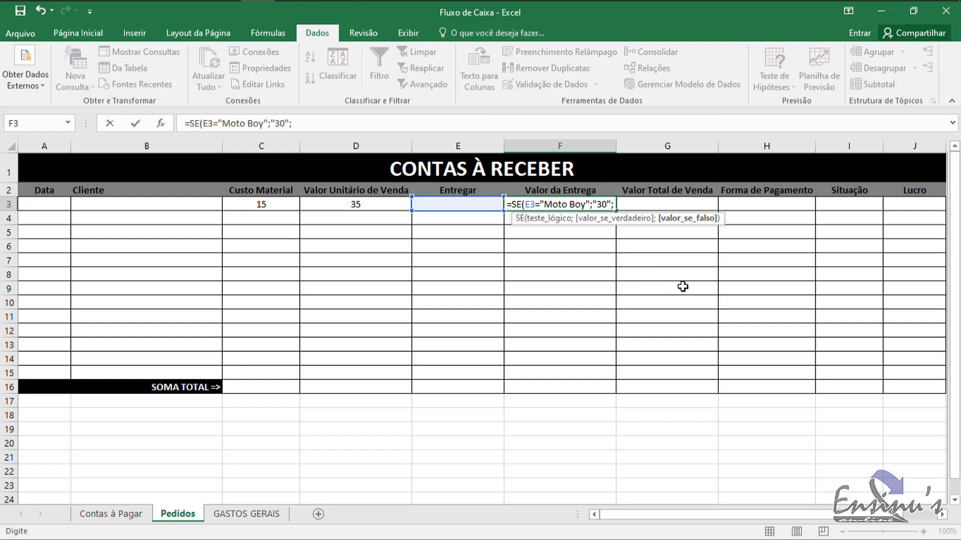
pyautogui.write('se')
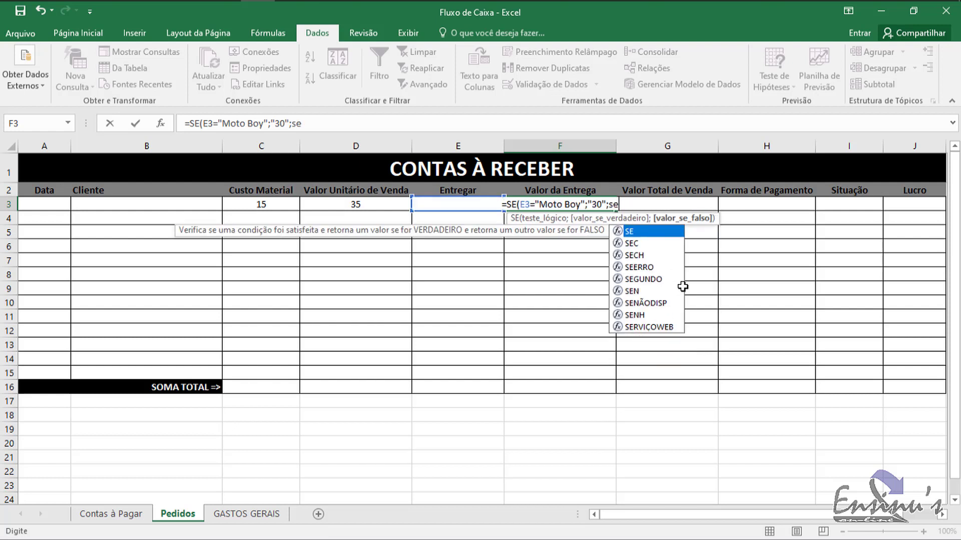
pyautogui.press('BackSpace')
pyautogui.press('BackSpace')
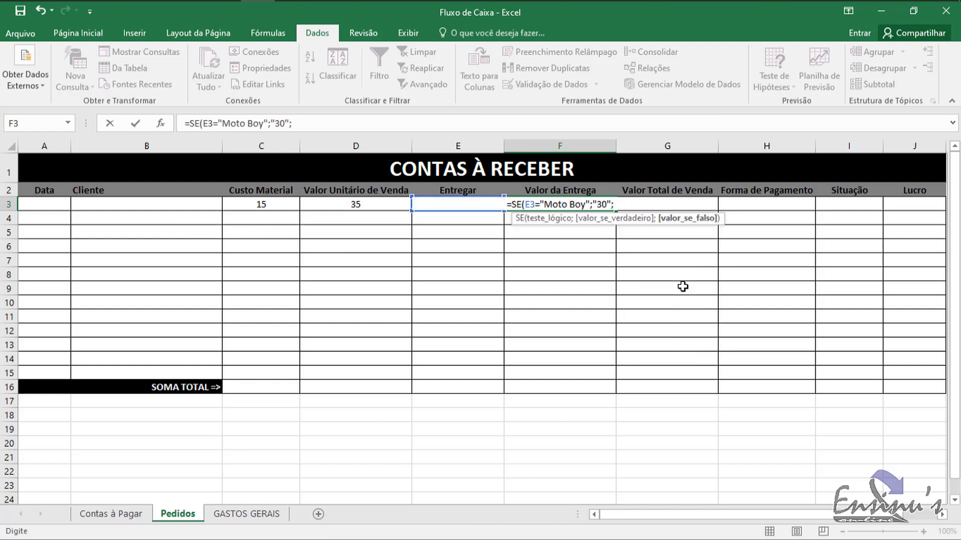
pyautogui.write('SE')
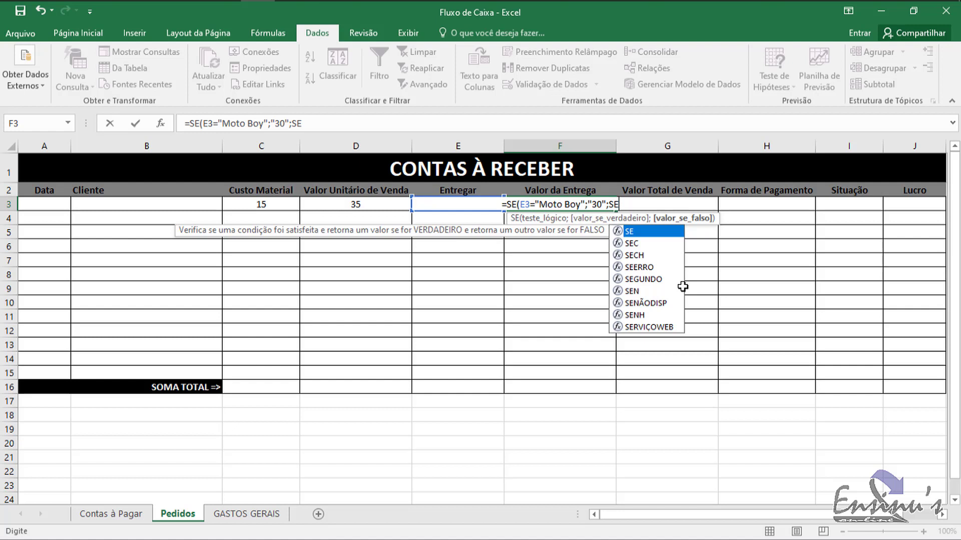
pyautogui.write('(')
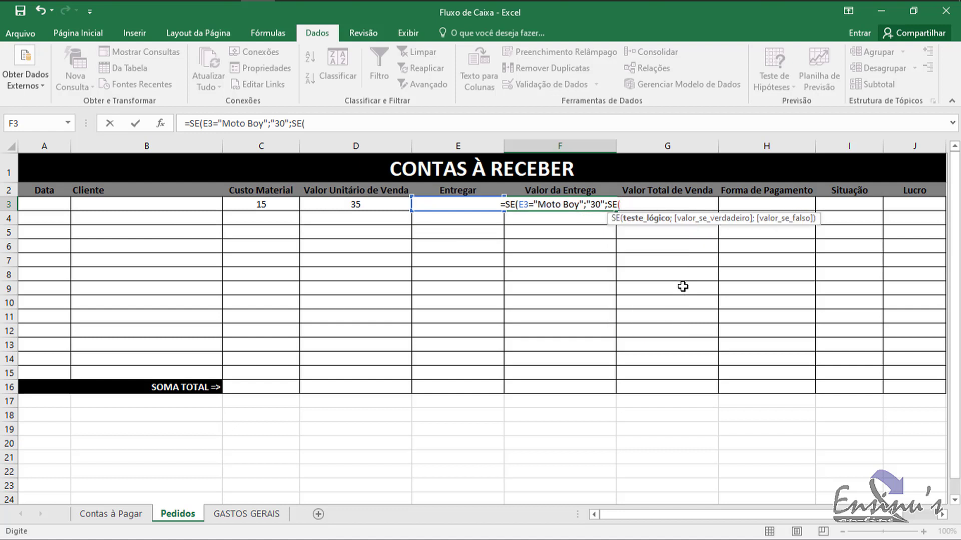
pyautogui.write('E3')
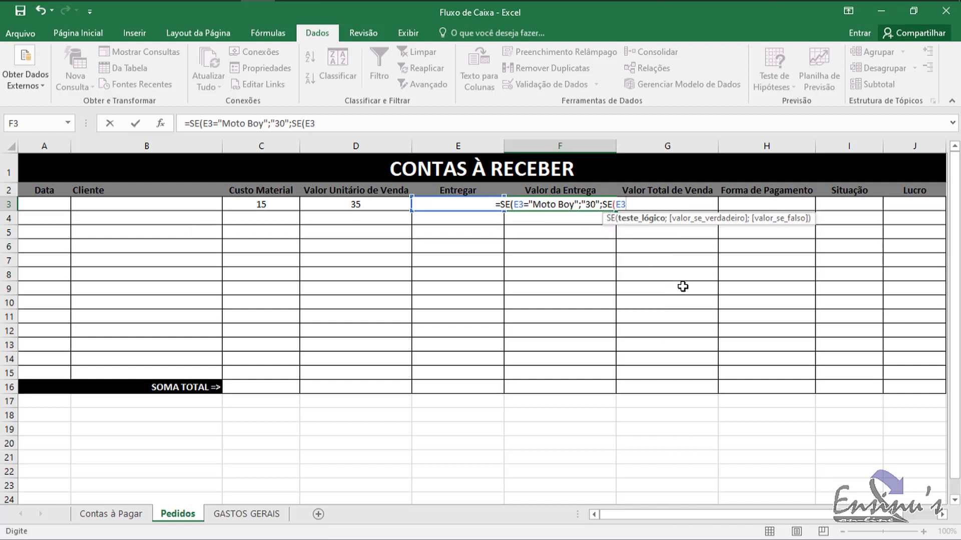
pyautogui.write('=')
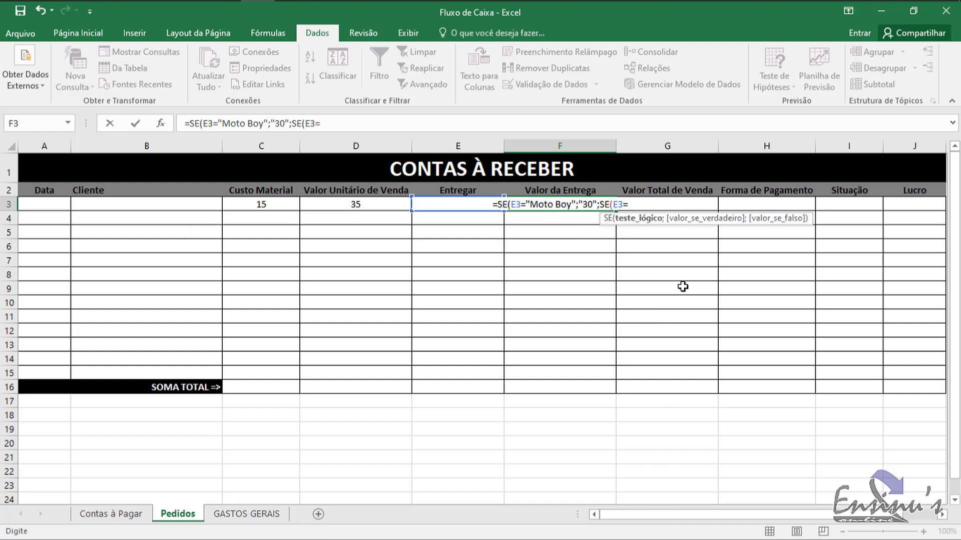
pyautogui.write('"')
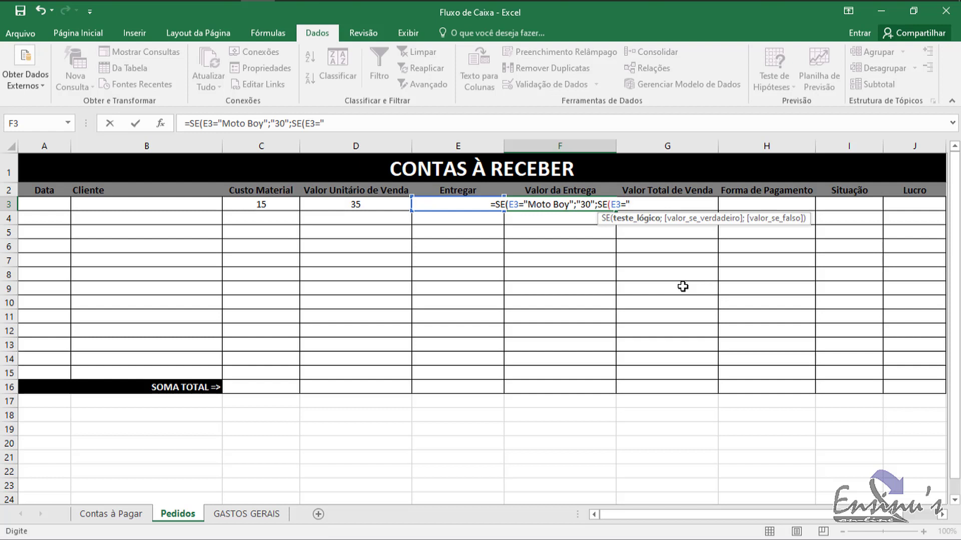
pyautogui.write('Retirar')
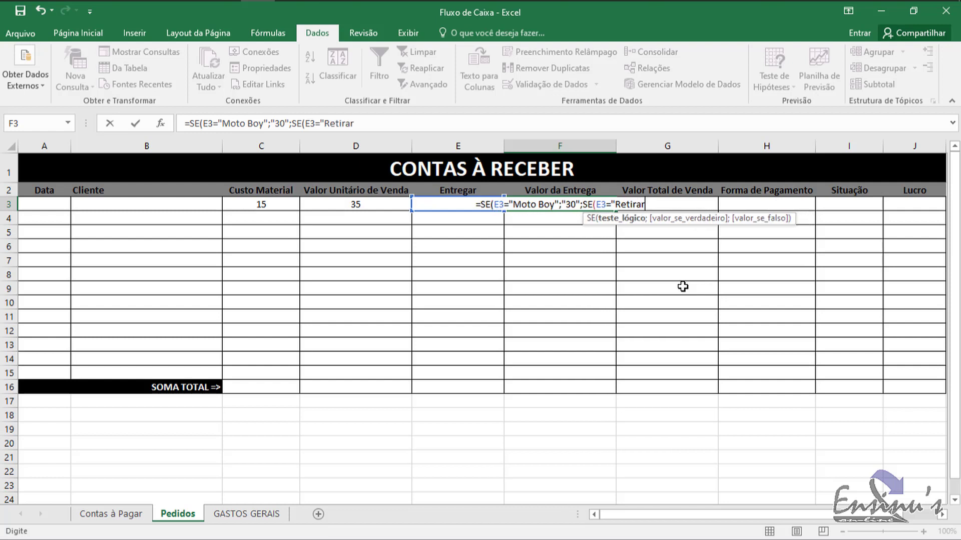
pyautogui.write(' aqui')
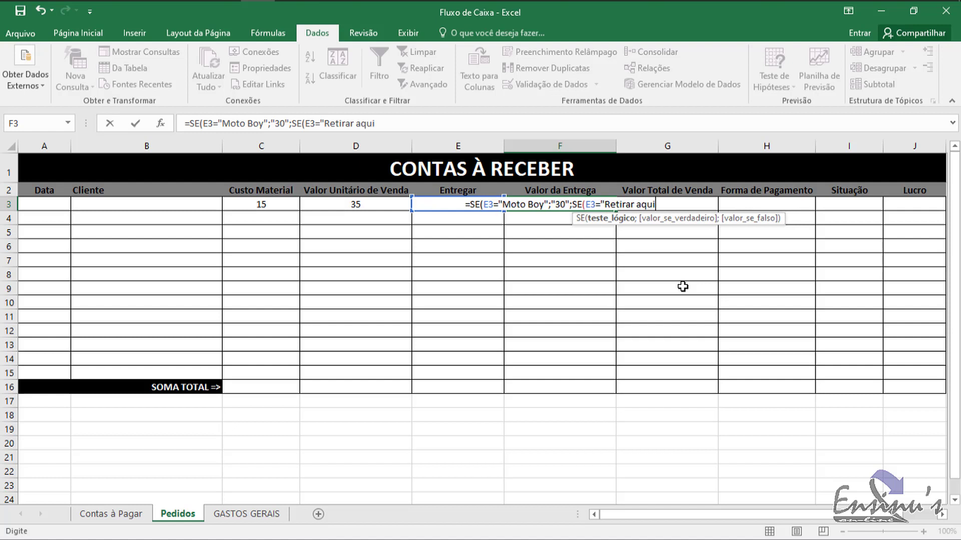
pyautogui.write('"')
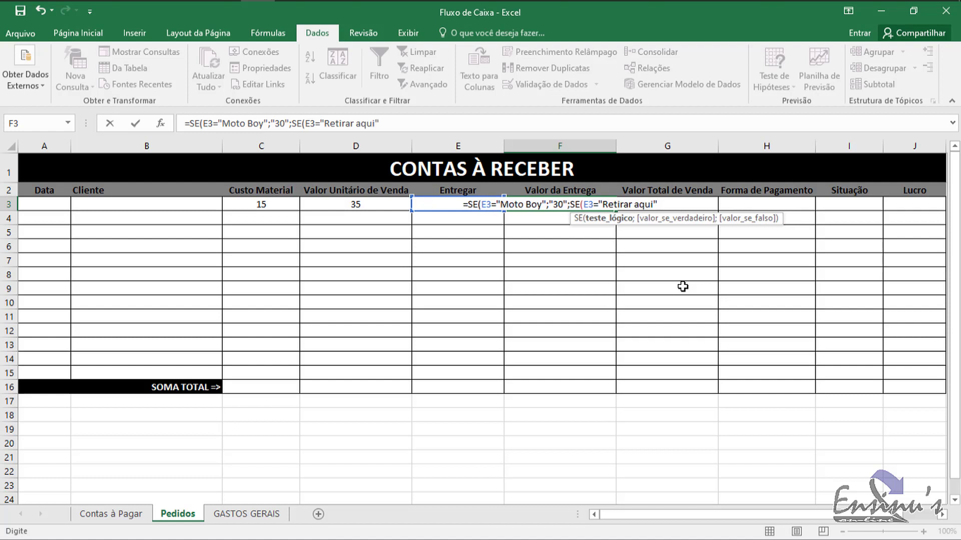
pyautogui.write(';"')
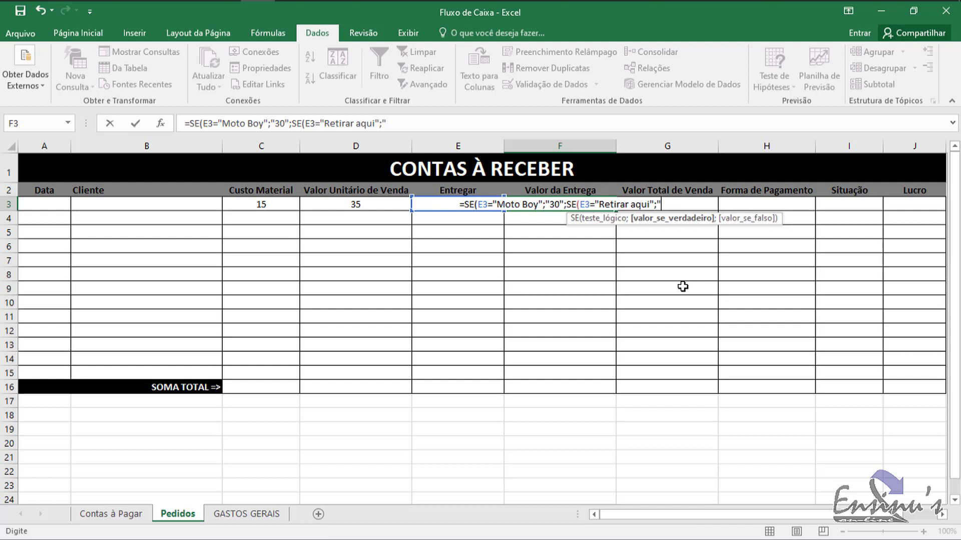
pyautogui.write('0"')
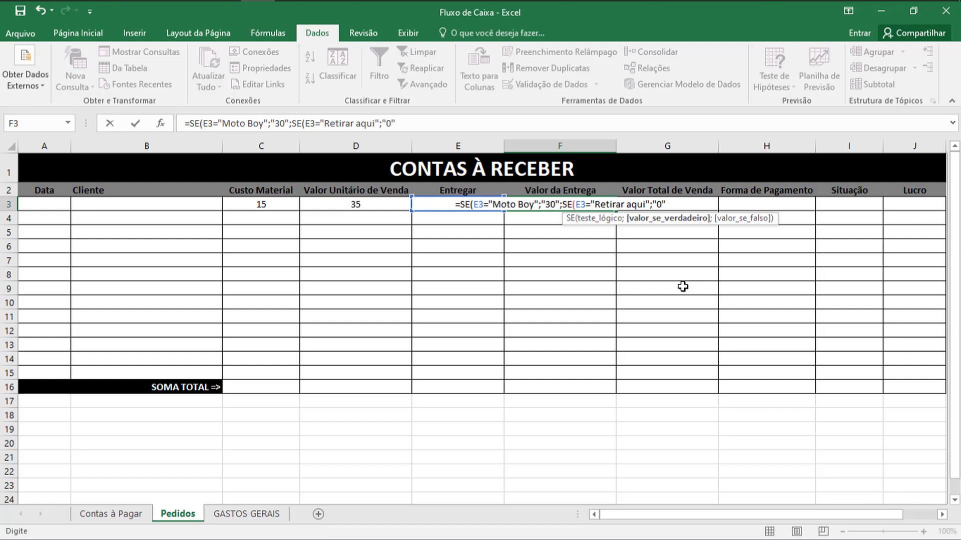
# Nest a third SE as the false value in the F3 formula, returning "10" when E3 equals "Entrega Pessoal"
pyautogui.write(';se')
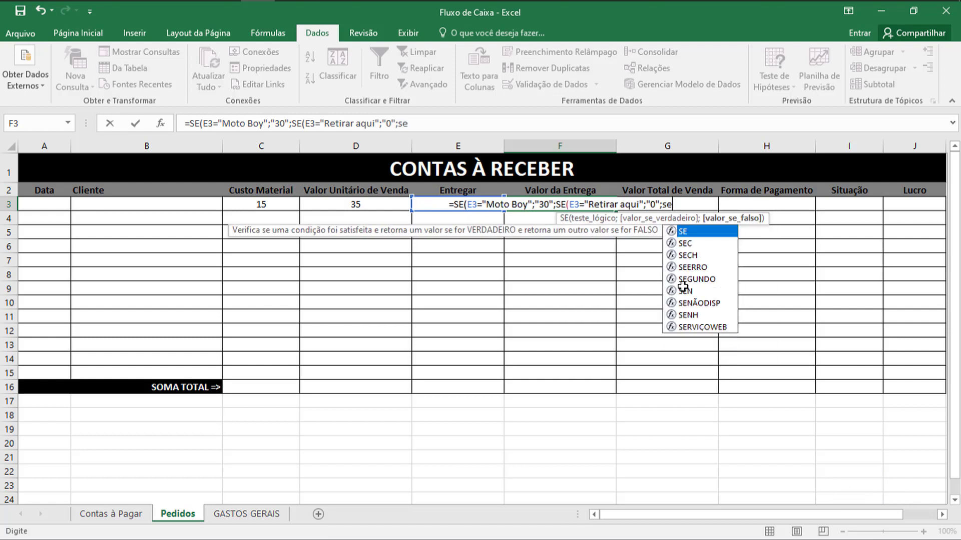
pyautogui.write('(')
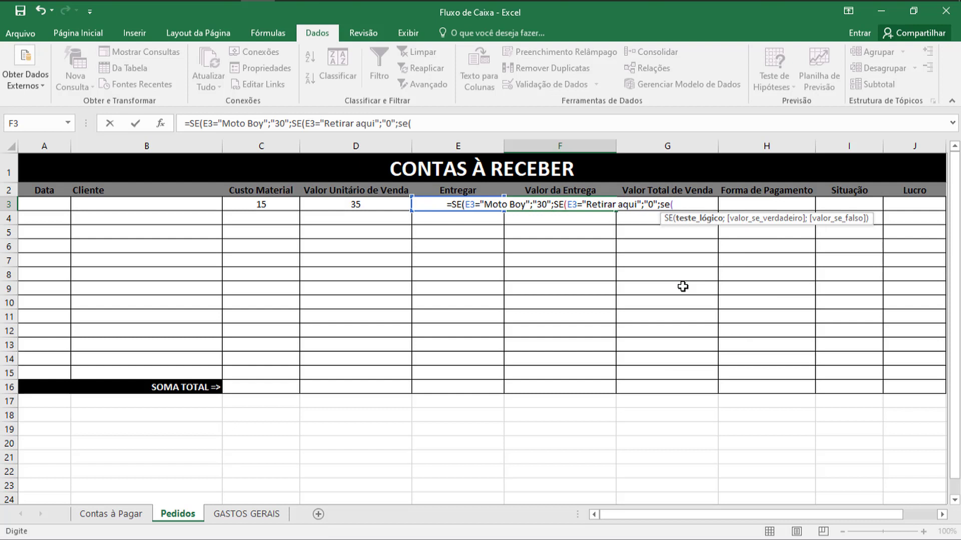
pyautogui.write('E3')
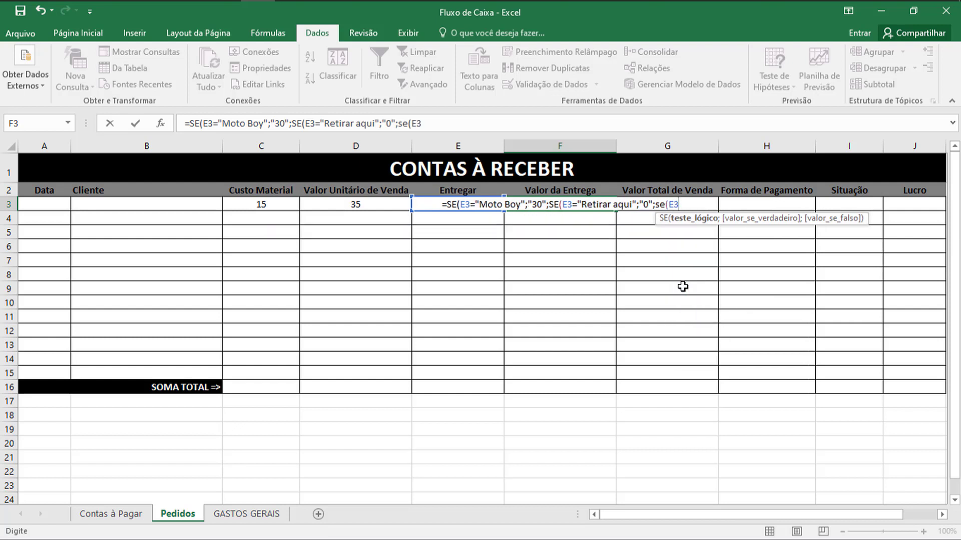
pyautogui.write('=')
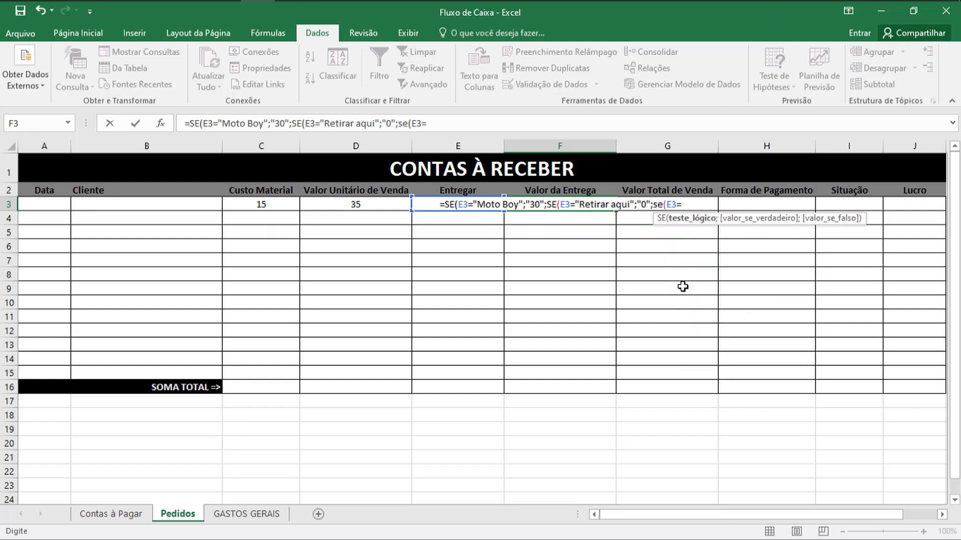
pyautogui.write('"')
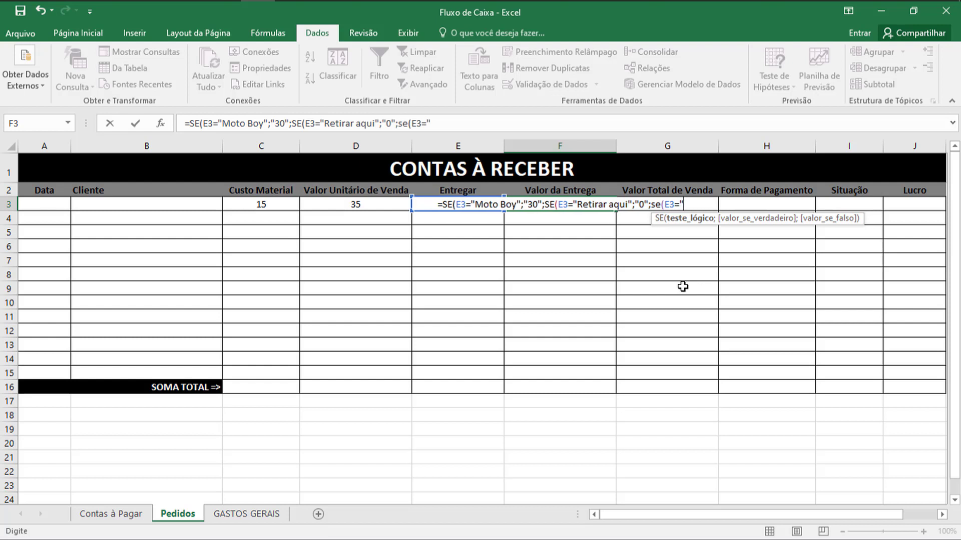
pyautogui.write('Entreg')
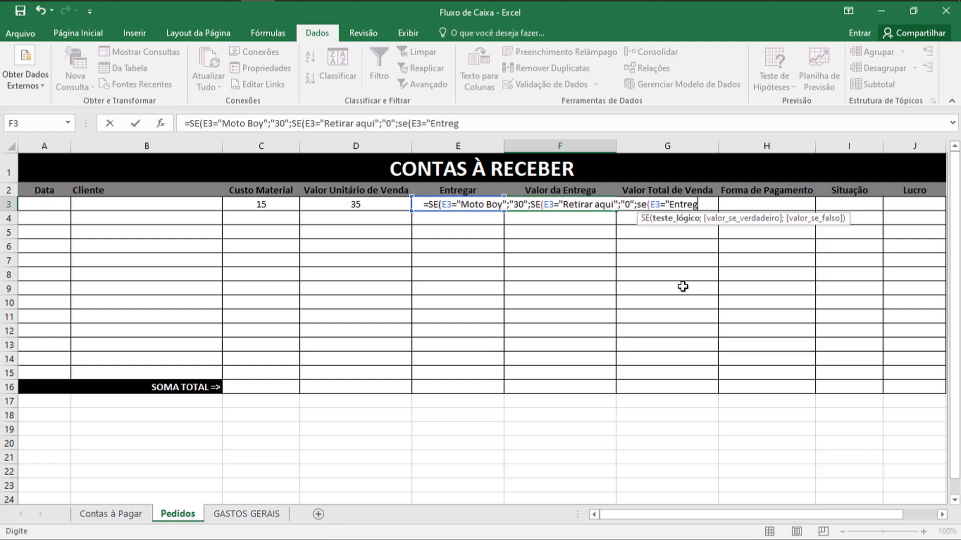
pyautogui.write('a')
pyautogui.write(' Pesso')
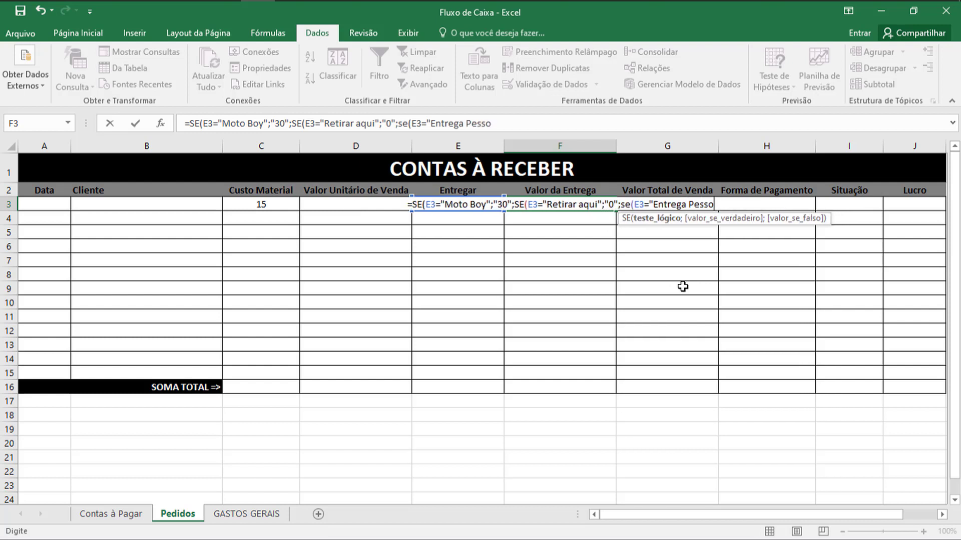
pyautogui.write('al"')
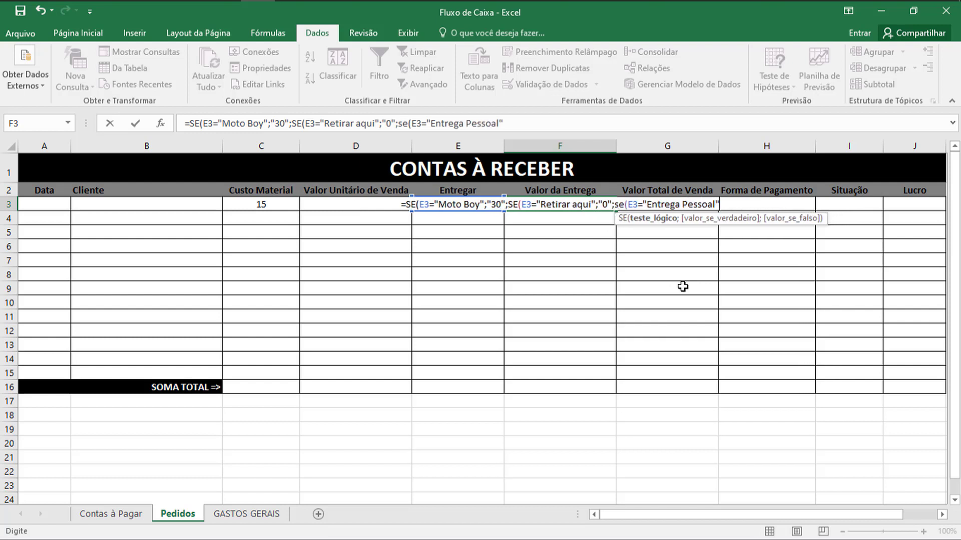
pyautogui.write(';')
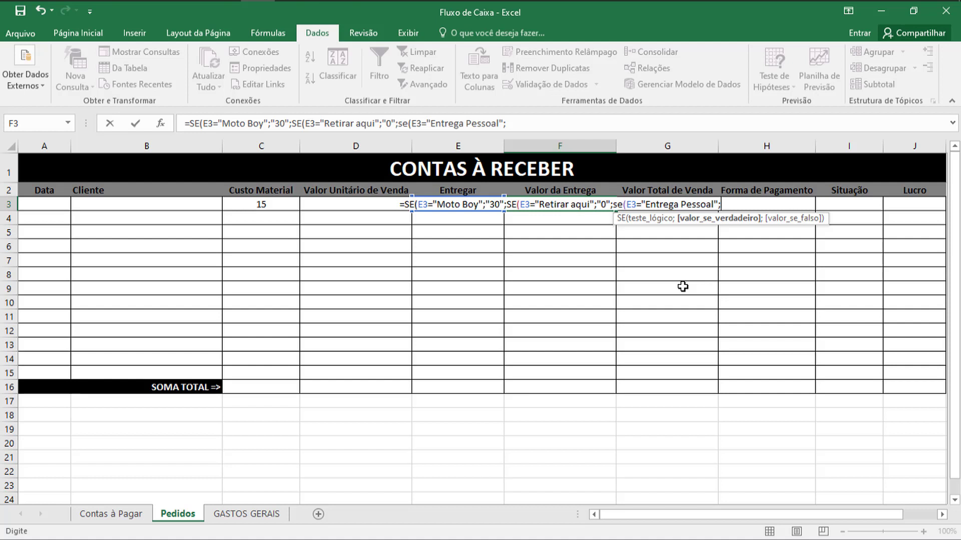
pyautogui.write('"10')
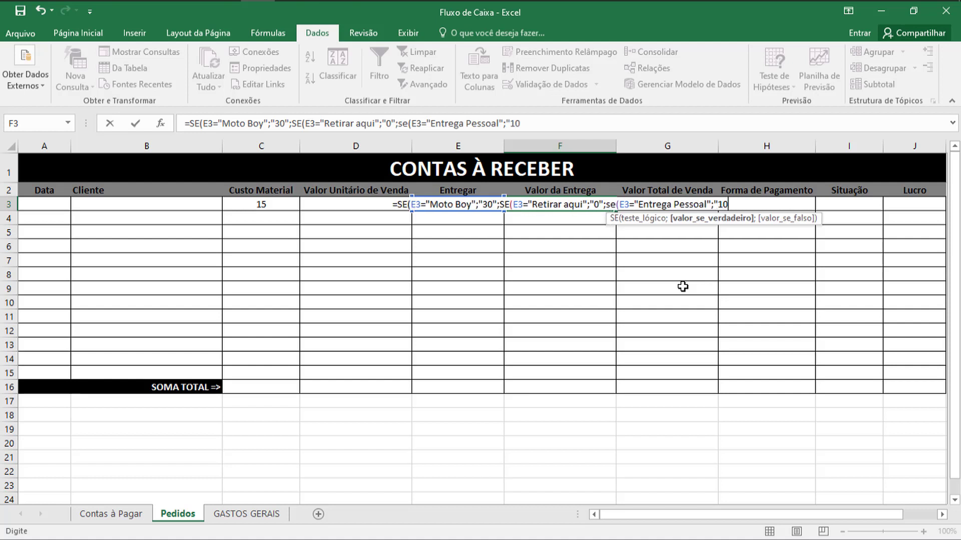
pyautogui.write('"')
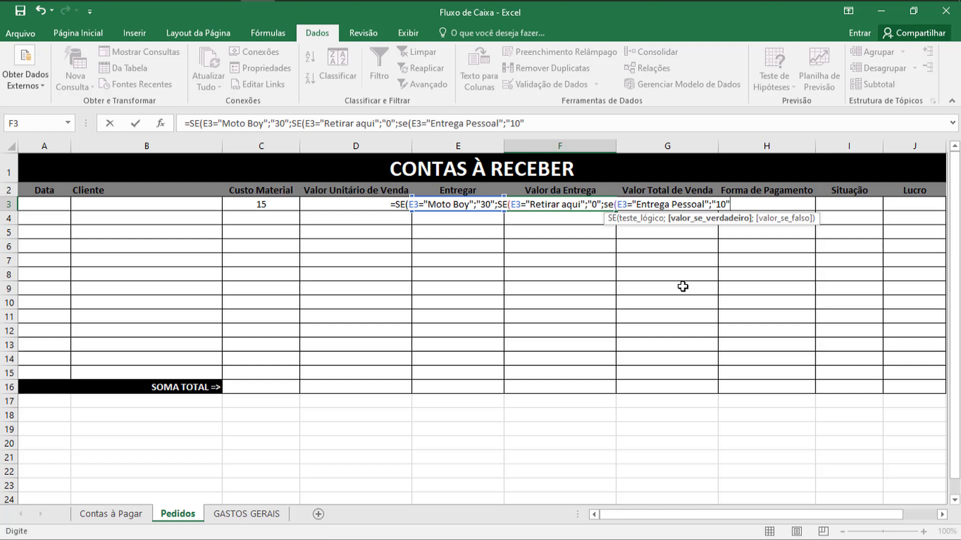
# Nest a fourth SE as the false value in the F3 formula, returning empty text "" when E3 equals "Via Correio"
pyautogui.write(';')
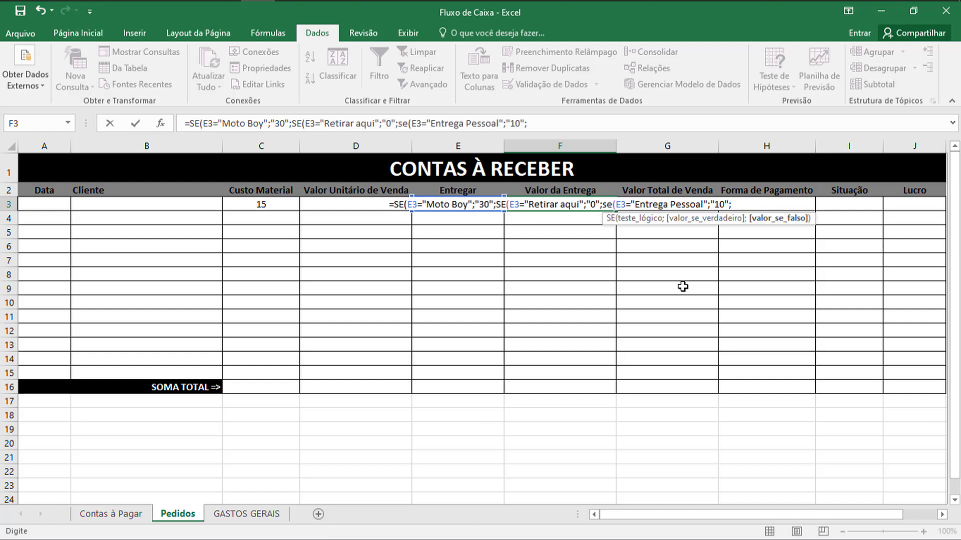
pyautogui.write('SE')
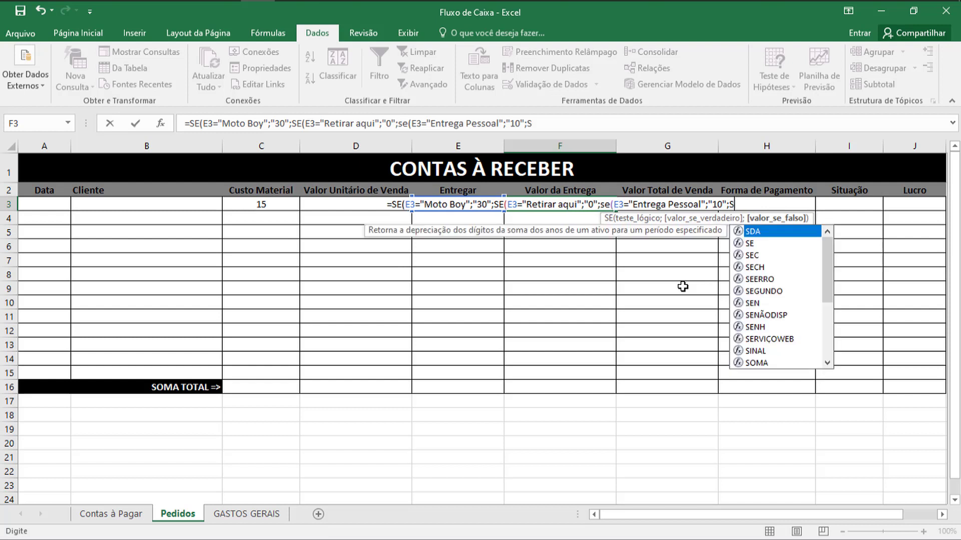
pyautogui.write('(')
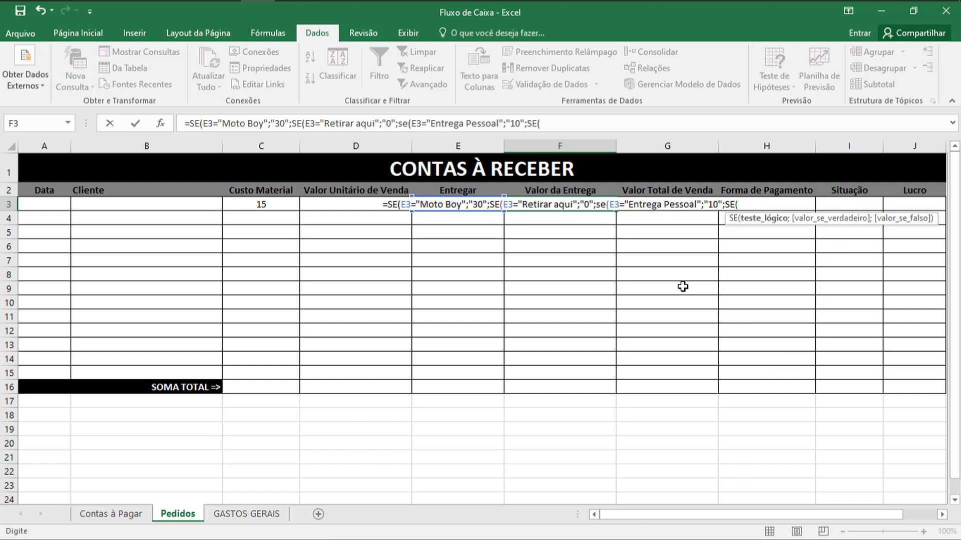
pyautogui.write('E')
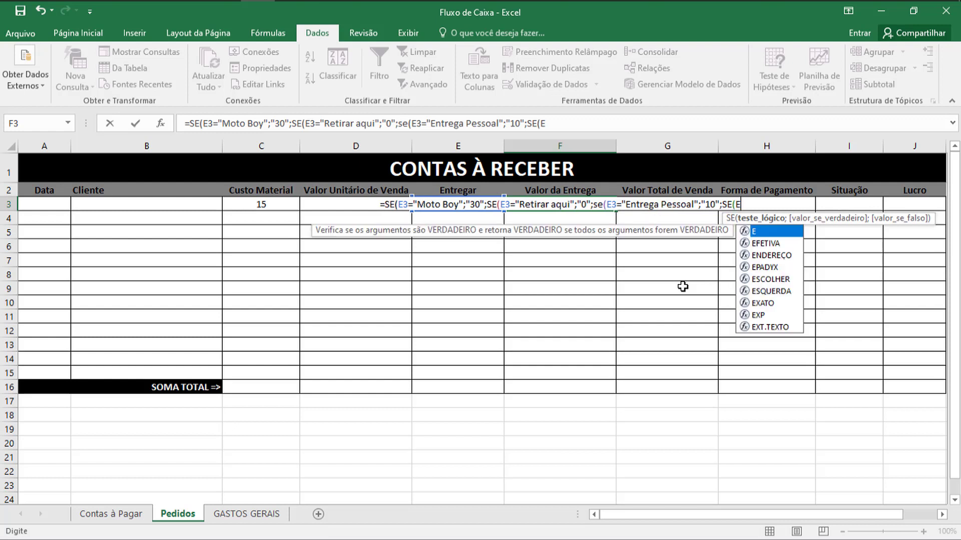
pyautogui.write('3')
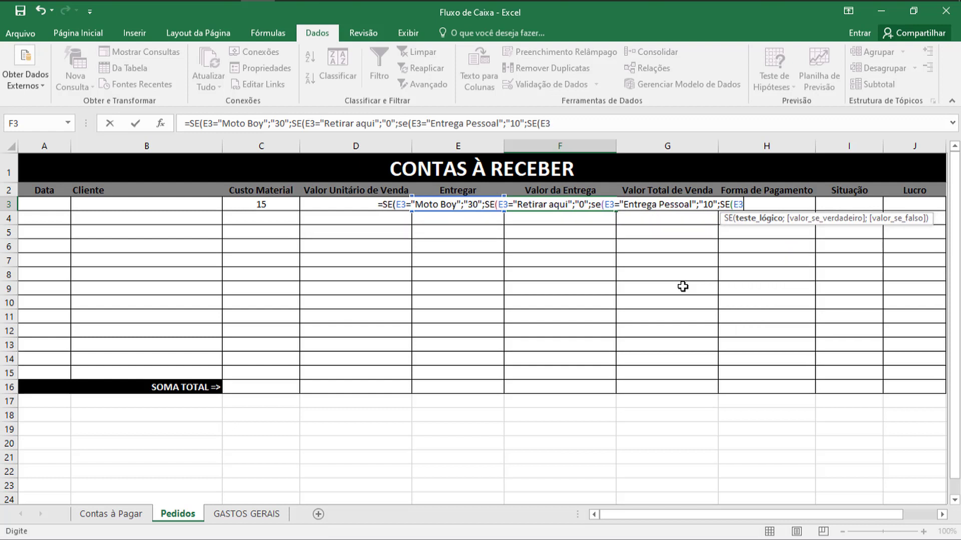
pyautogui.write('=')
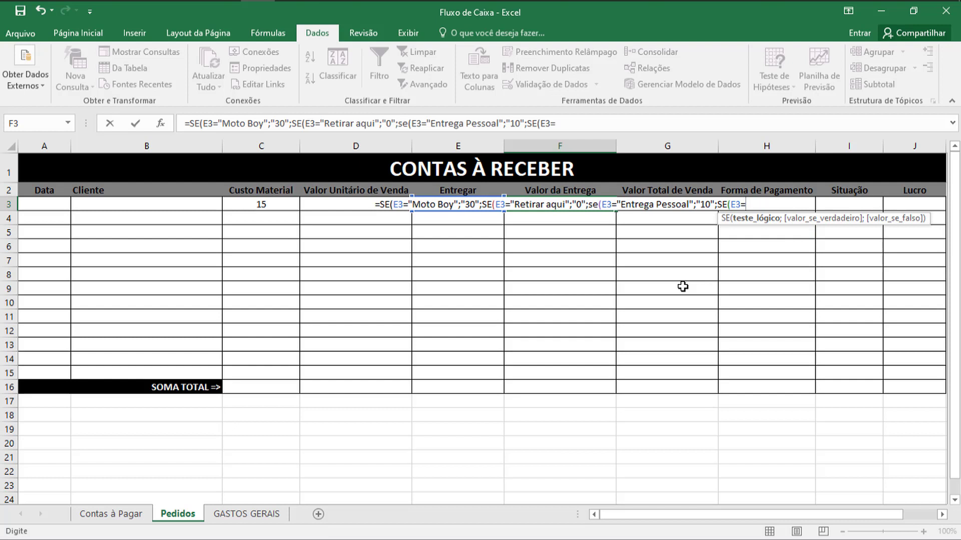
pyautogui.write('Via')
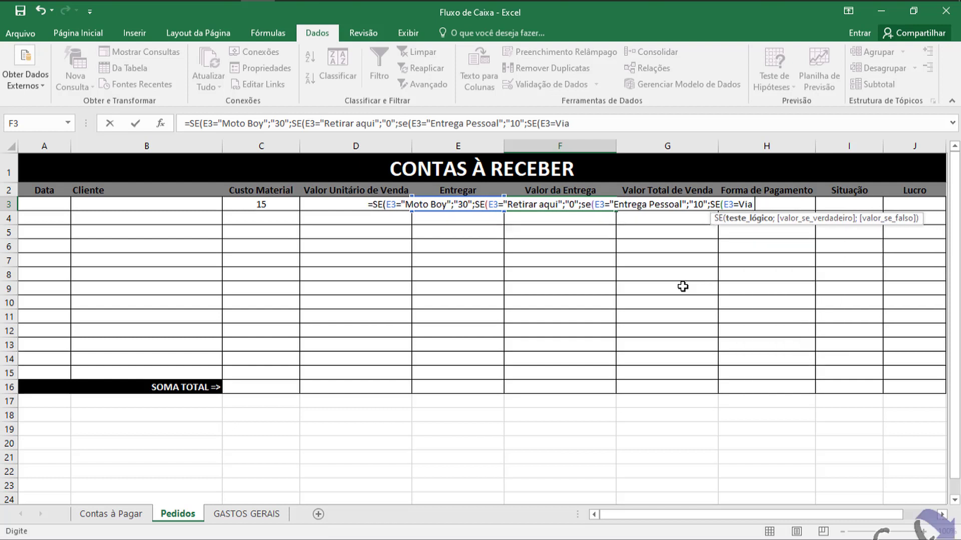
pyautogui.write(' Co')
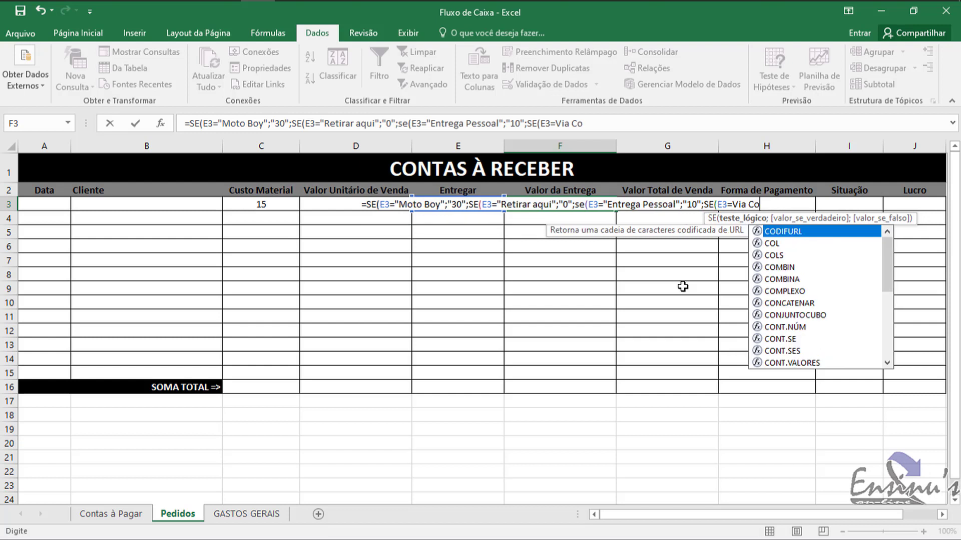
pyautogui.write('rreio')
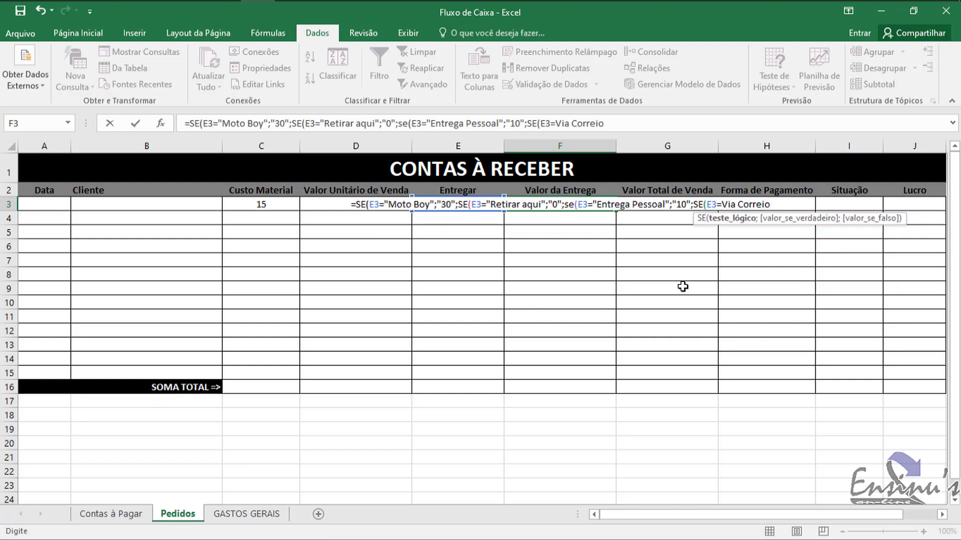
pyautogui.click(556, 123)
pyautogui.write('"')
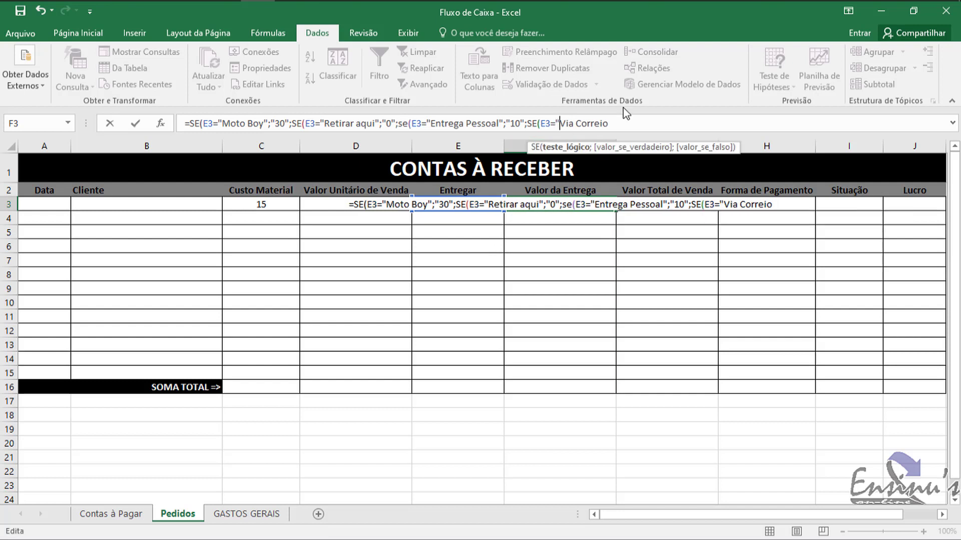
pyautogui.click(633, 125)
pyautogui.write('"')
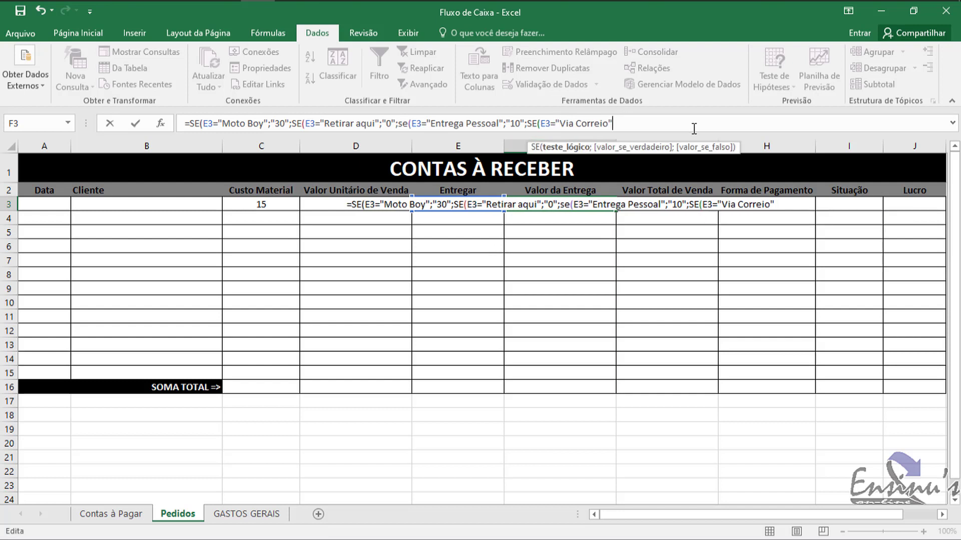
pyautogui.write(';')
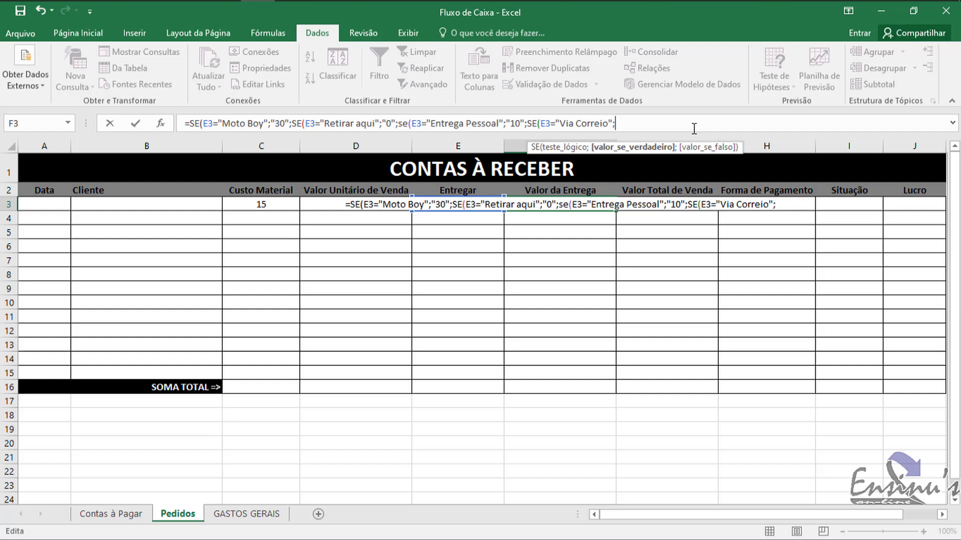
pyautogui.write('""')
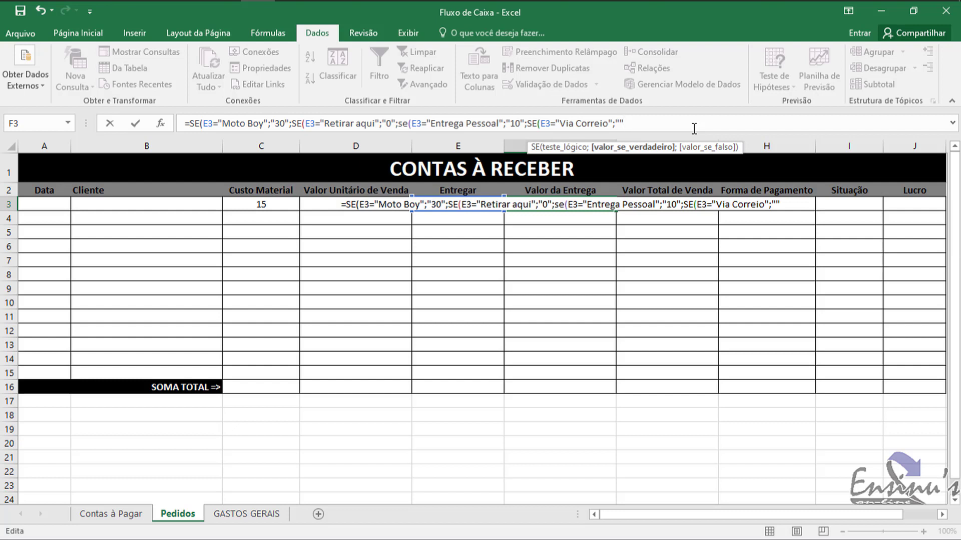
# Nest a fifth SE returning empty text "" when E3 equals "Via ônibus", and close and enter the F3 formula
pyautogui.write(';')
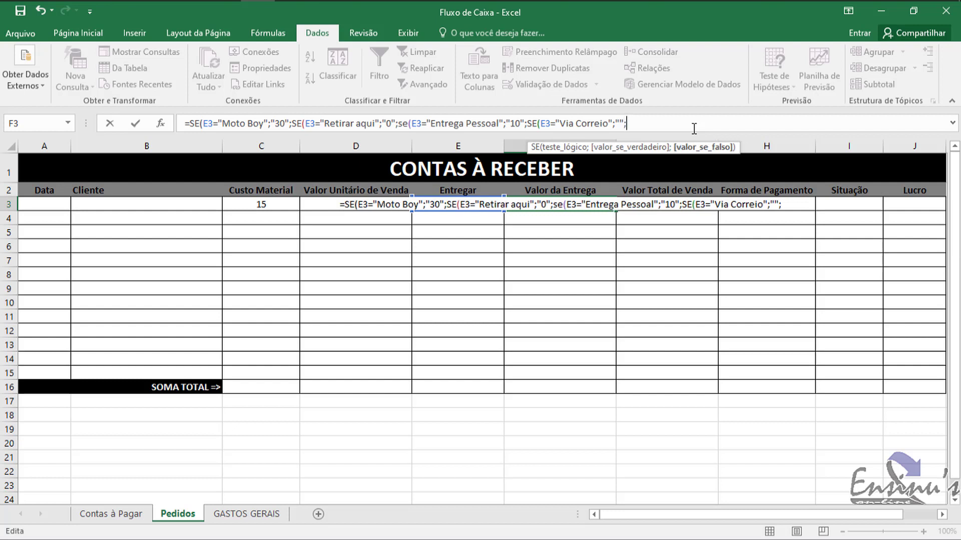
pyautogui.write('SE(')
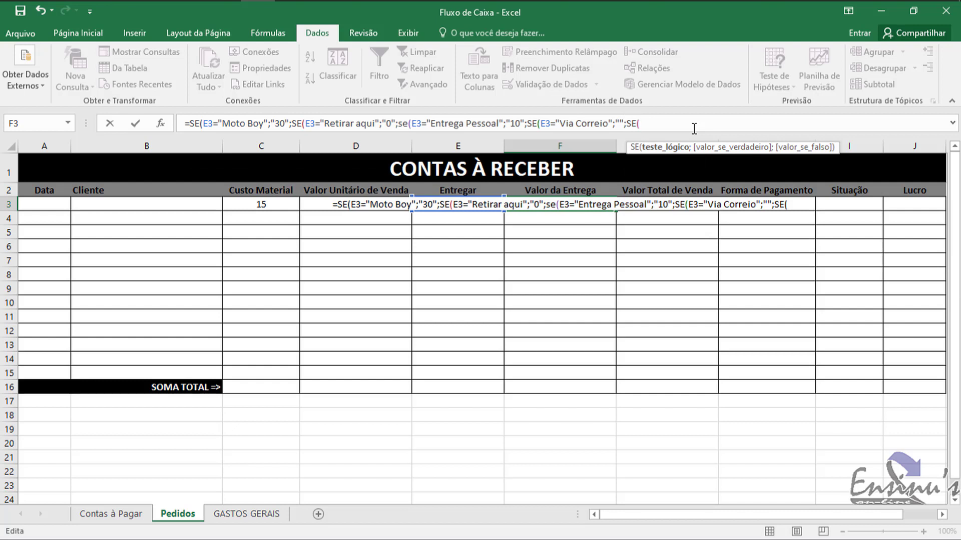
pyautogui.write('E3')
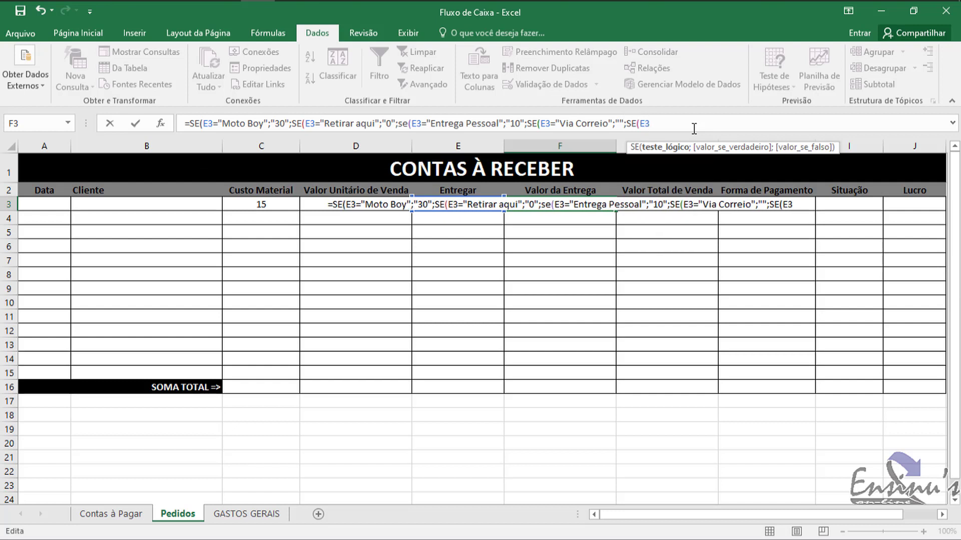
pyautogui.write('=')
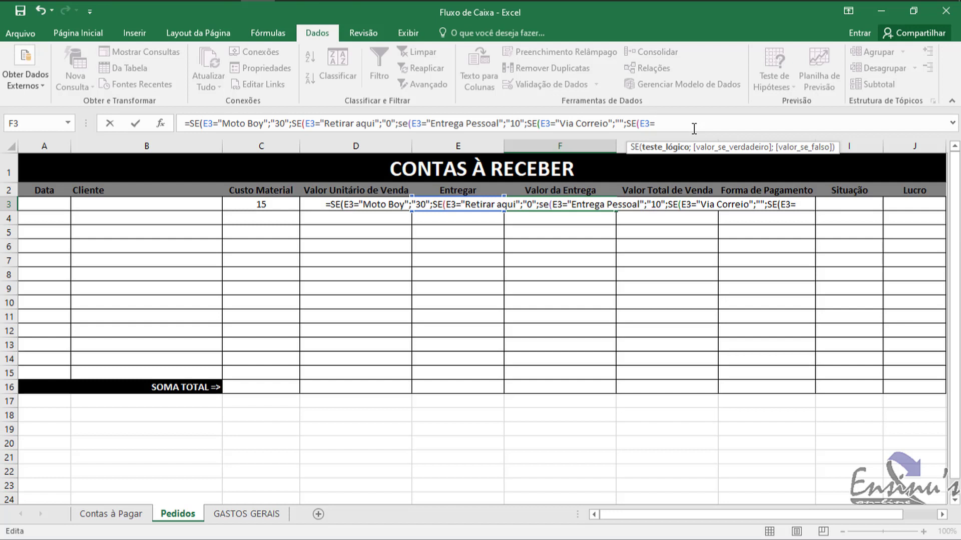
pyautogui.write('"')
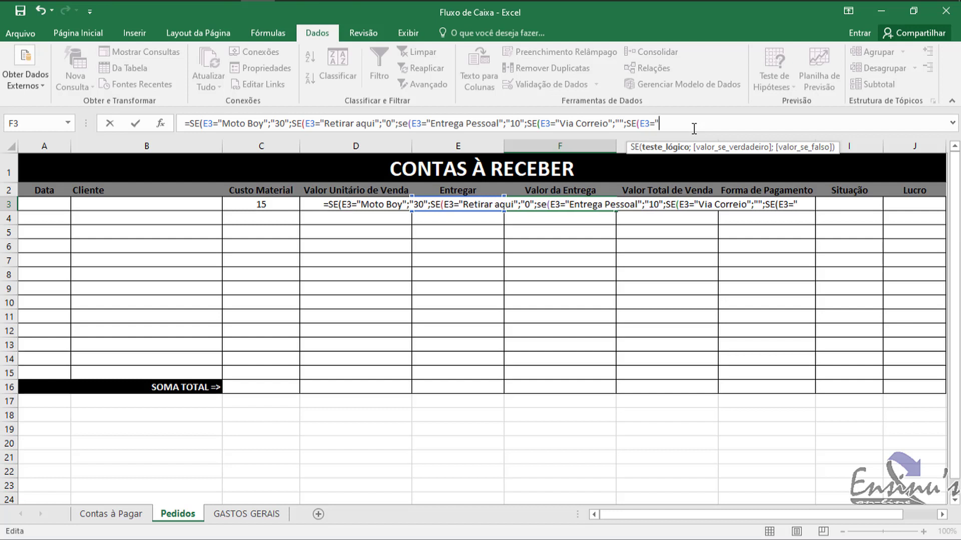
pyautogui.write('Via ')
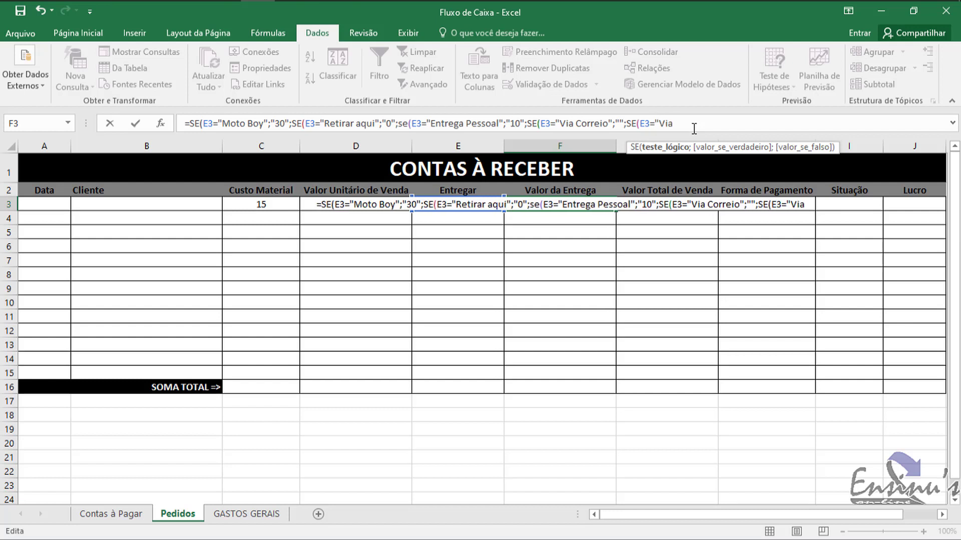
pyautogui.write('ônibus')
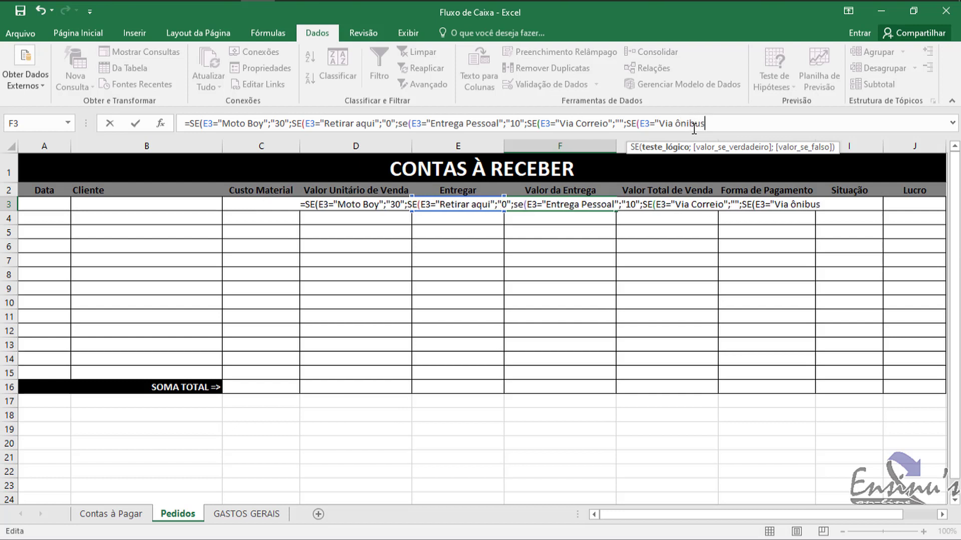
pyautogui.write('"')
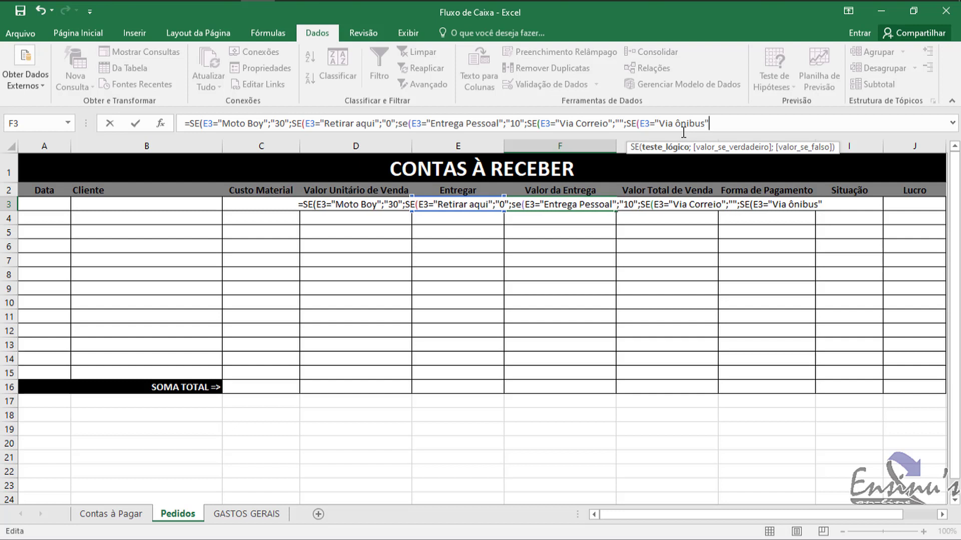
pyautogui.write(';""')
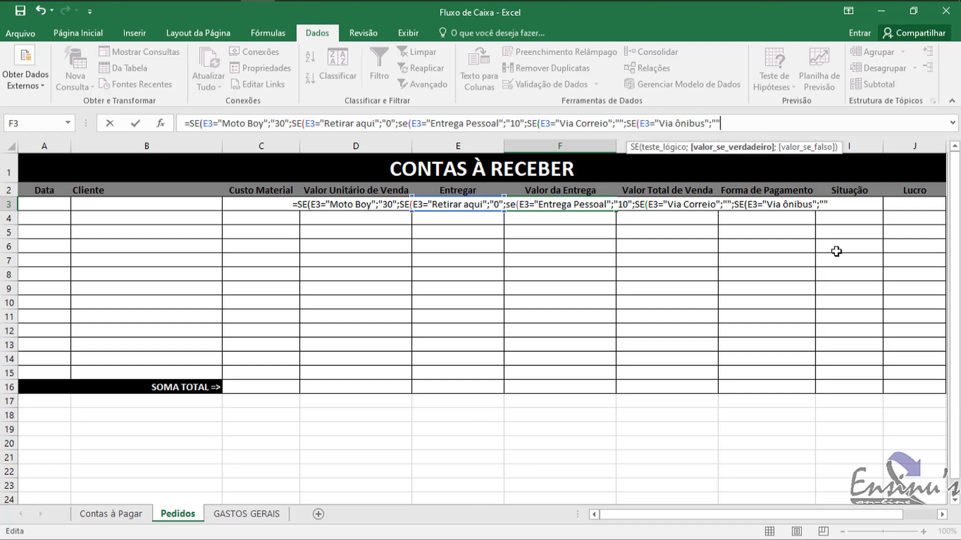
pyautogui.write(')))))')
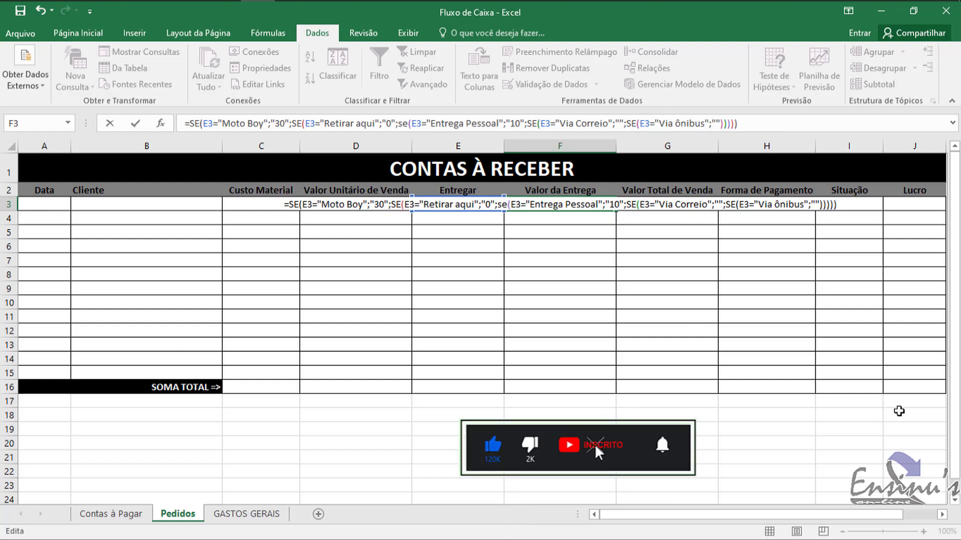
pyautogui.press('Return')
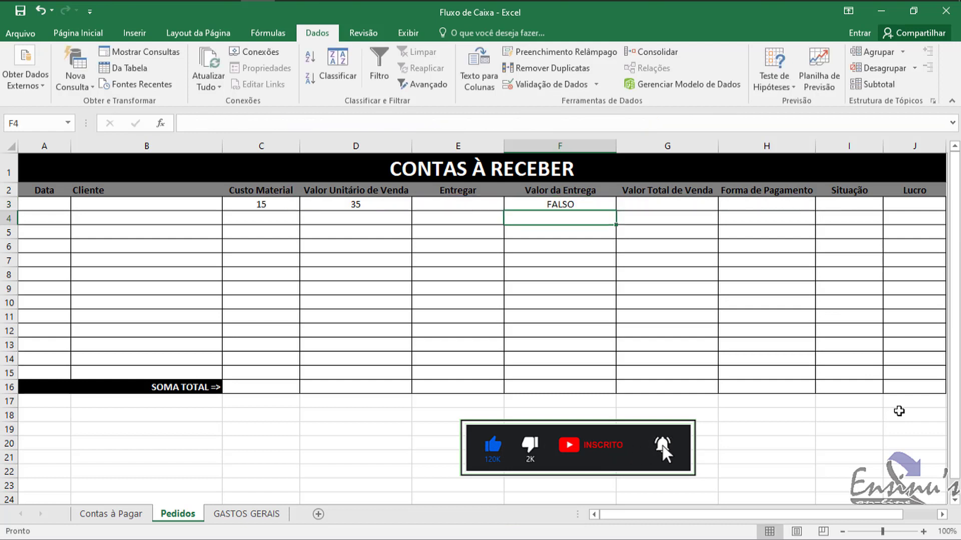
# Test the F3 formula by choosing Moto Boy, Entrega Pessoal, Retirar aqui, Via Correios and Via ônibus in turn in E3
pyautogui.click(577, 203)
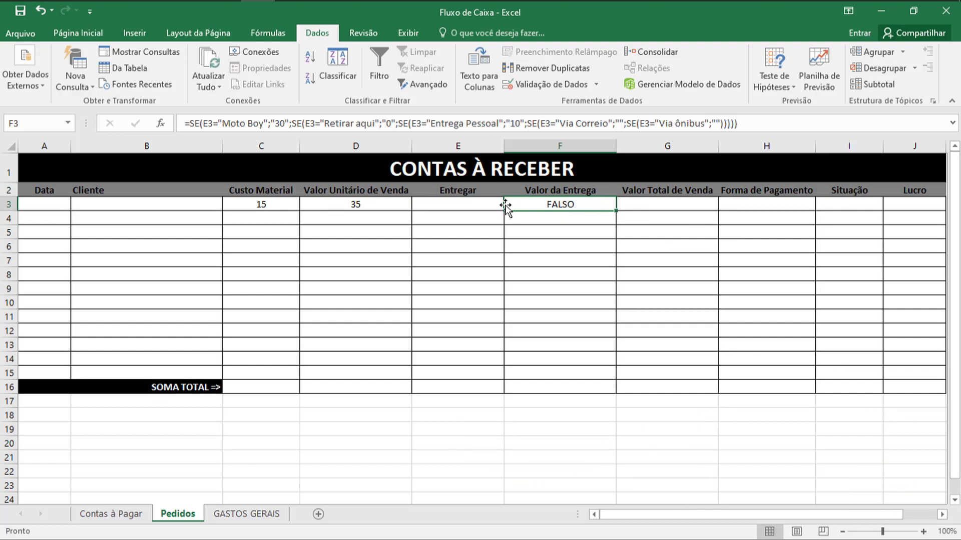
pyautogui.click(469, 205)
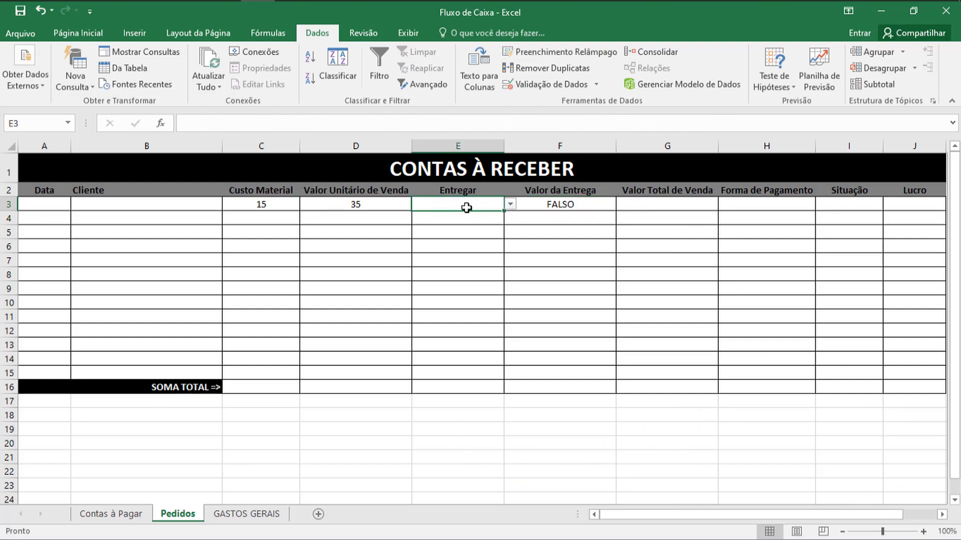
pyautogui.click(511, 206)
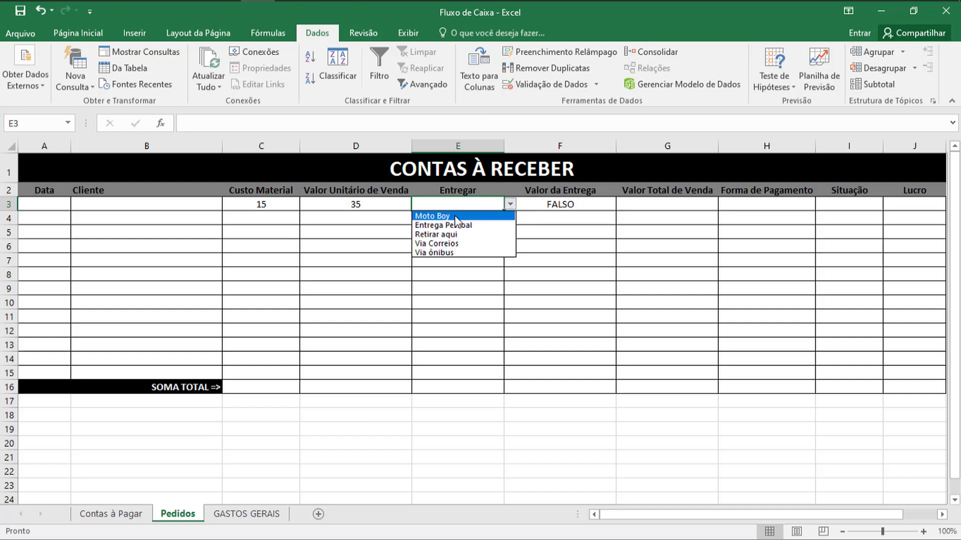
pyautogui.click(448, 215)
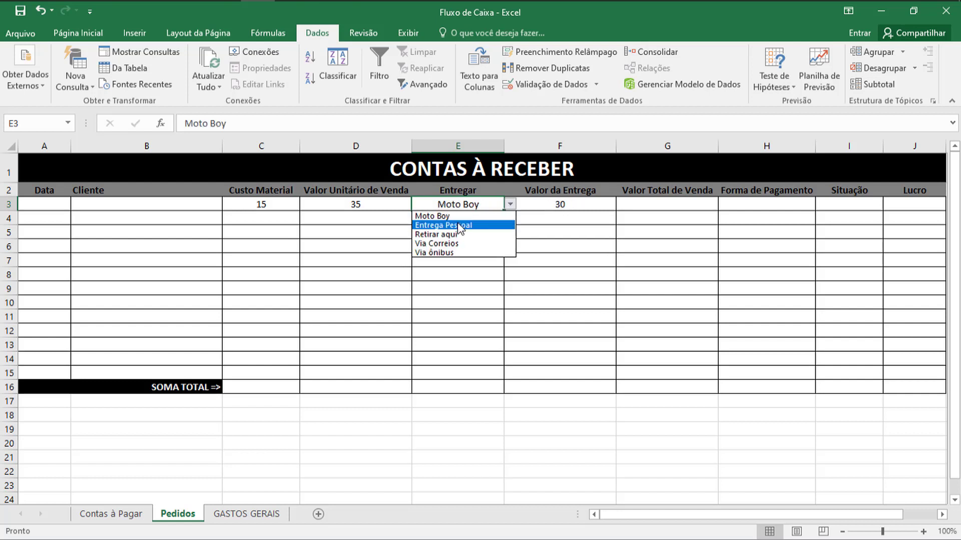
pyautogui.click(456, 226)
pyautogui.click(510, 206)
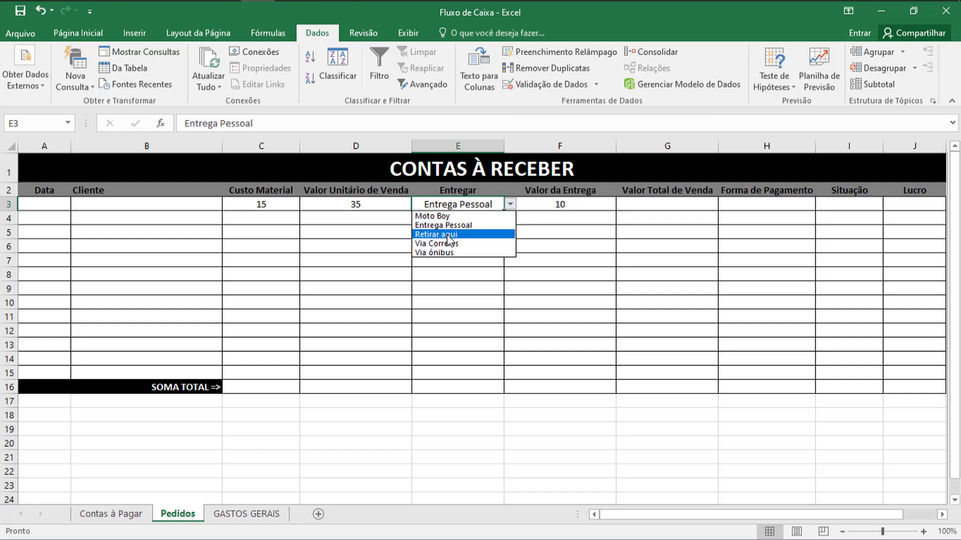
pyautogui.click(457, 234)
pyautogui.click(510, 205)
pyautogui.click(465, 244)
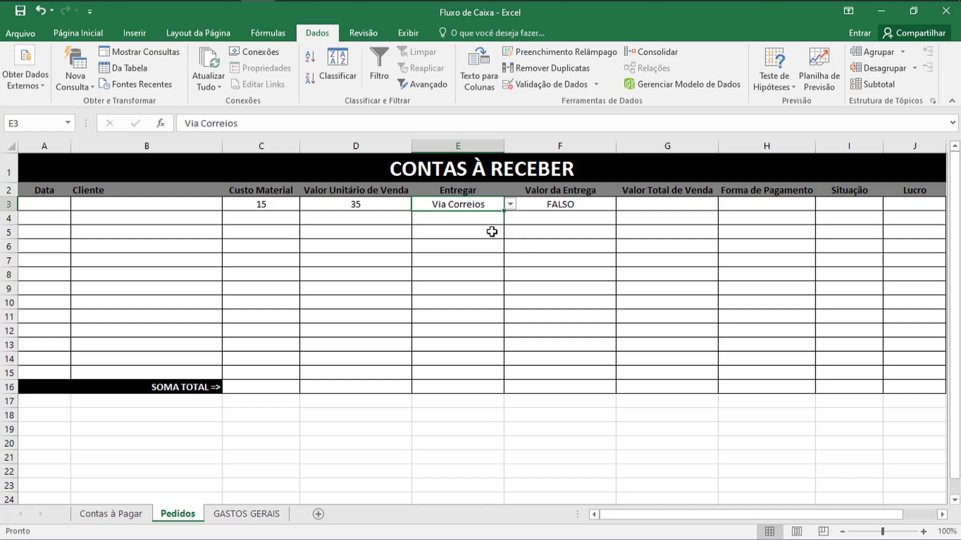
pyautogui.click(511, 204)
pyautogui.click(453, 253)
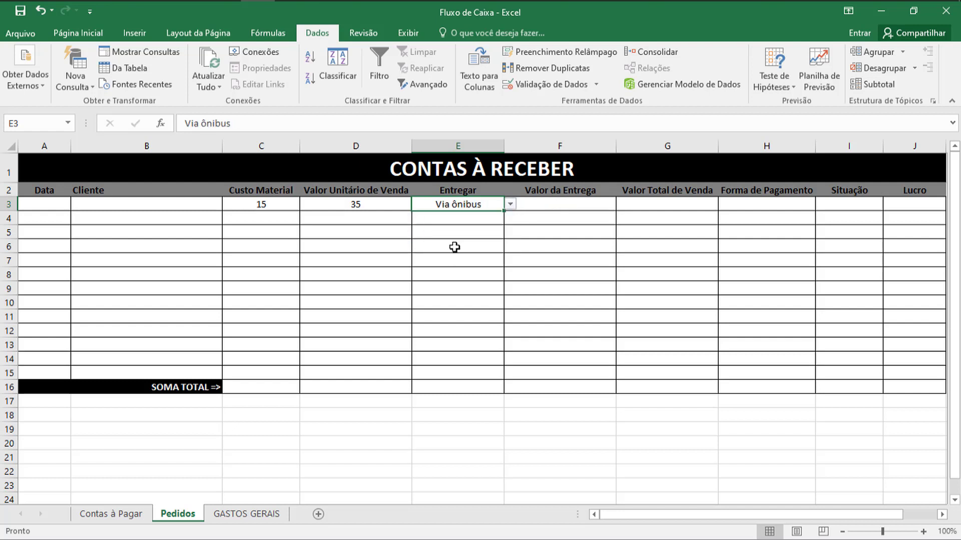
# Switch E3 between Via Correios and Via ônibus to compare F3's results, ending on Via Correios
pyautogui.click(510, 204)
pyautogui.click(443, 244)
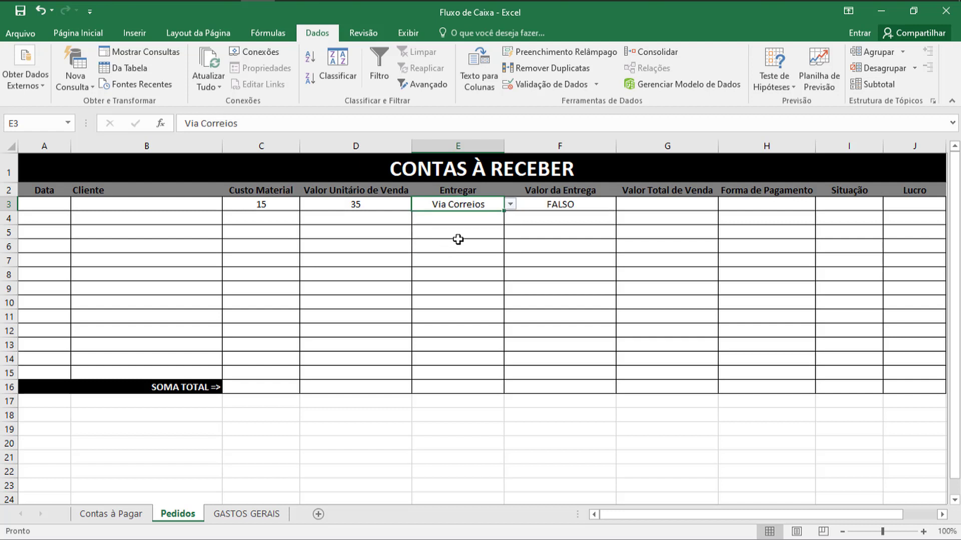
pyautogui.click(510, 204)
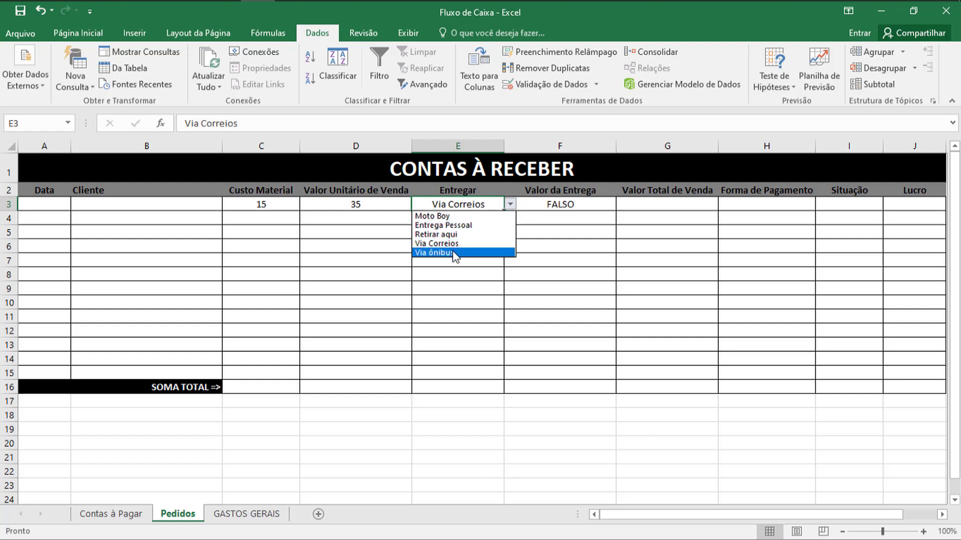
pyautogui.click(452, 253)
pyautogui.click(510, 205)
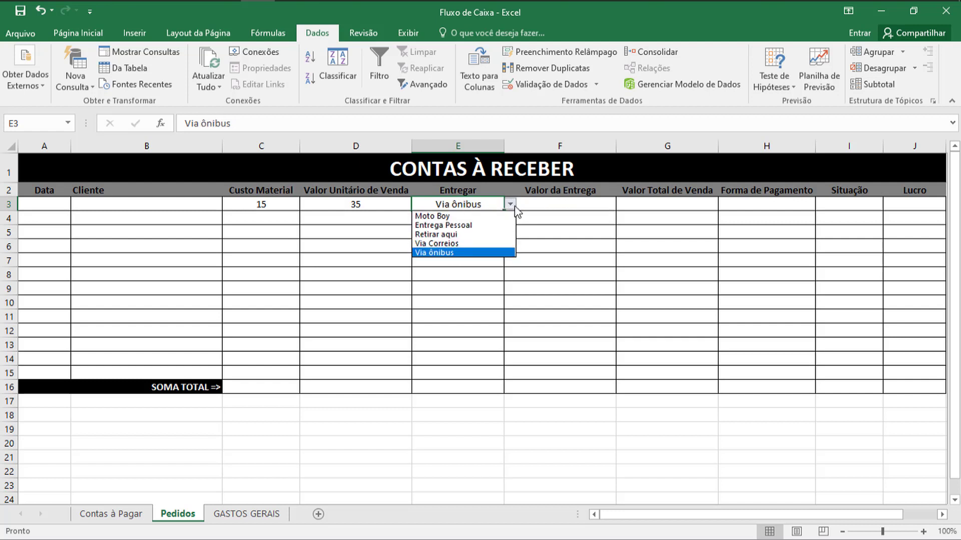
pyautogui.click(453, 244)
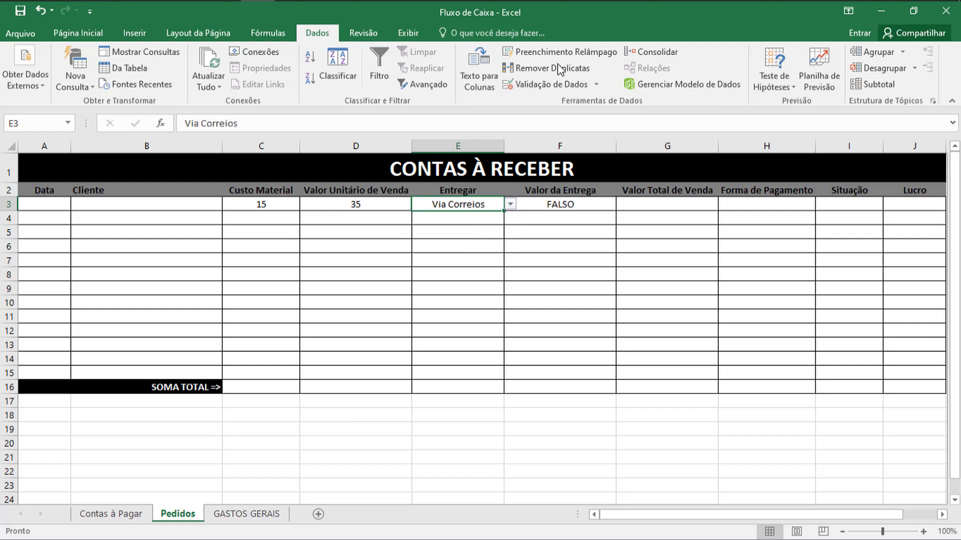
# Correct the option text in the F3 formula to "Via Correios" so it matches the drop-down entry
pyautogui.moveTo(469, 204); pyautogui.dragTo(470, 217)
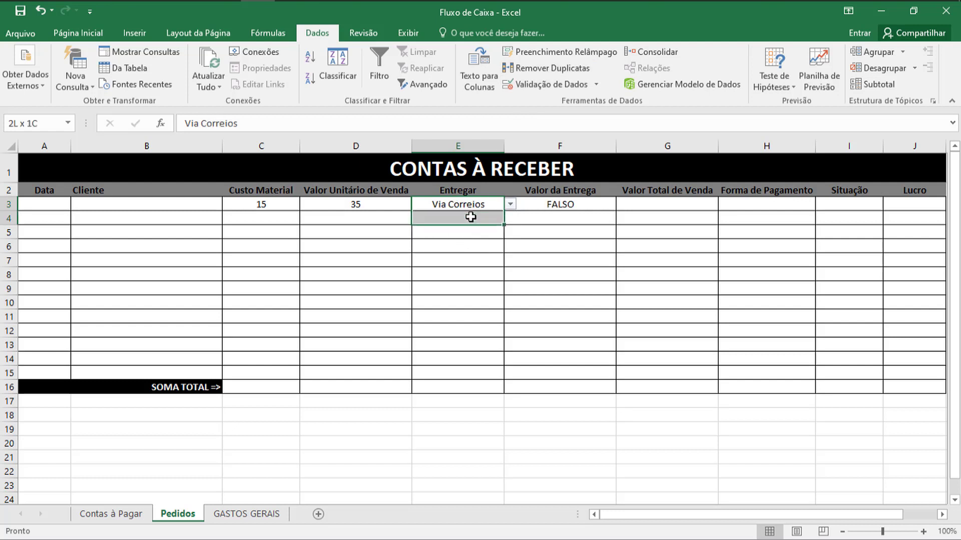
pyautogui.click(556, 204)
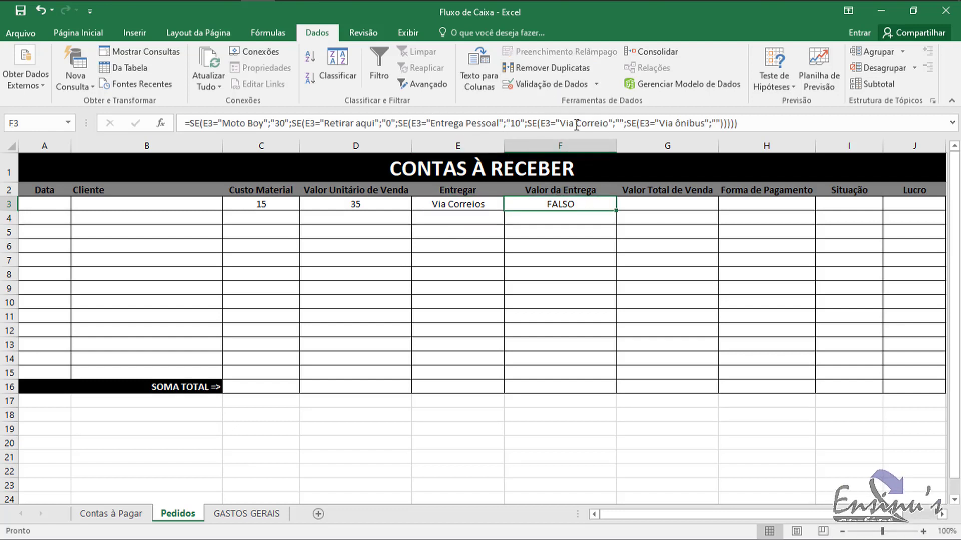
pyautogui.click(609, 123)
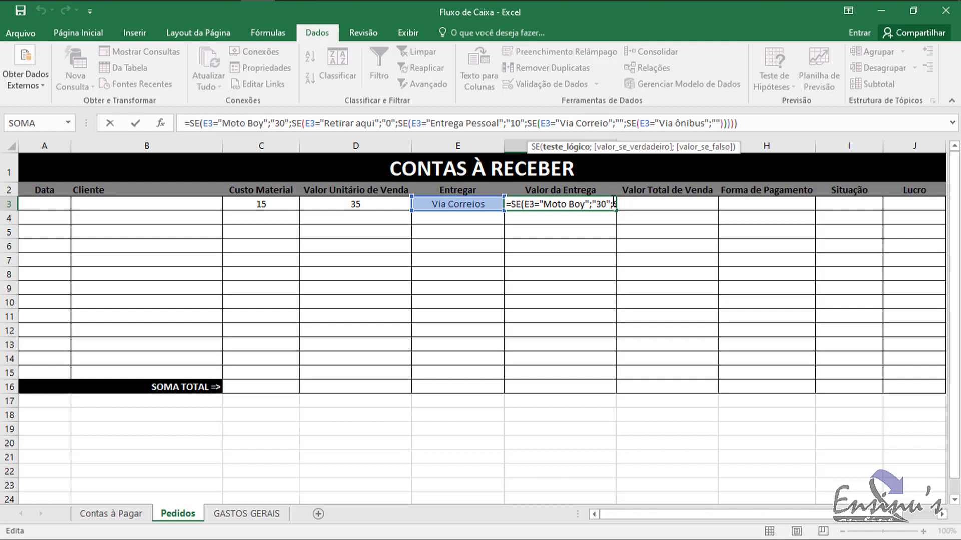
pyautogui.write('s')
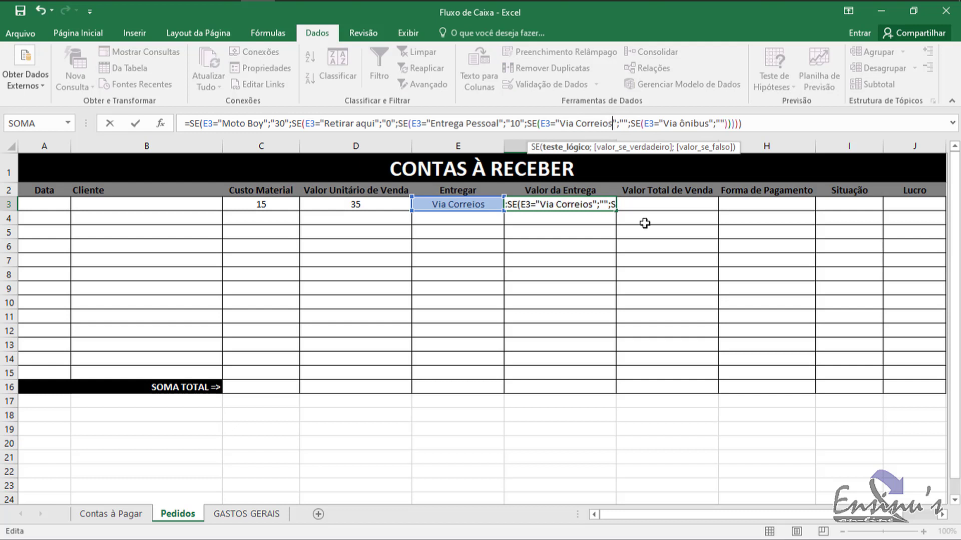
pyautogui.press('Return')
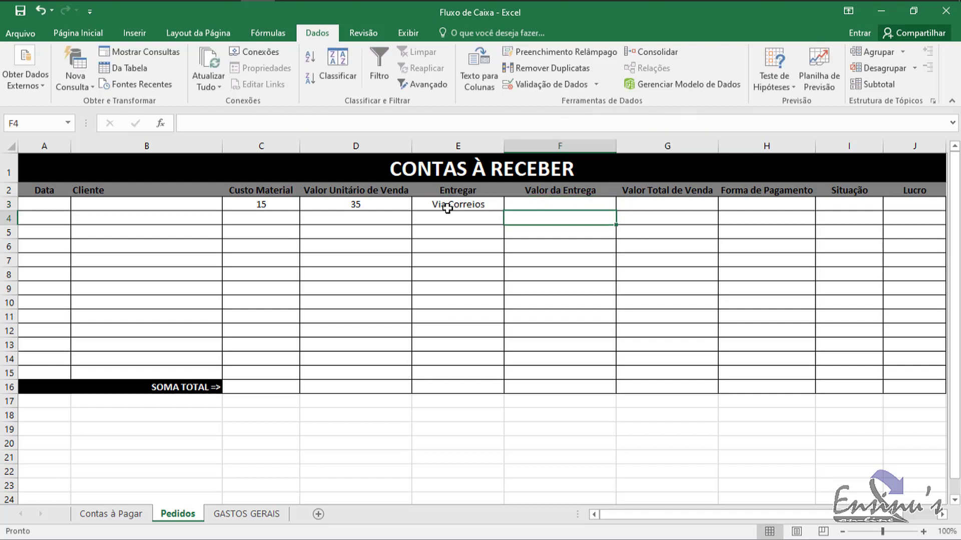
# Clear the delivery option from E3 and check F3 with no option chosen
pyautogui.click(537, 208)
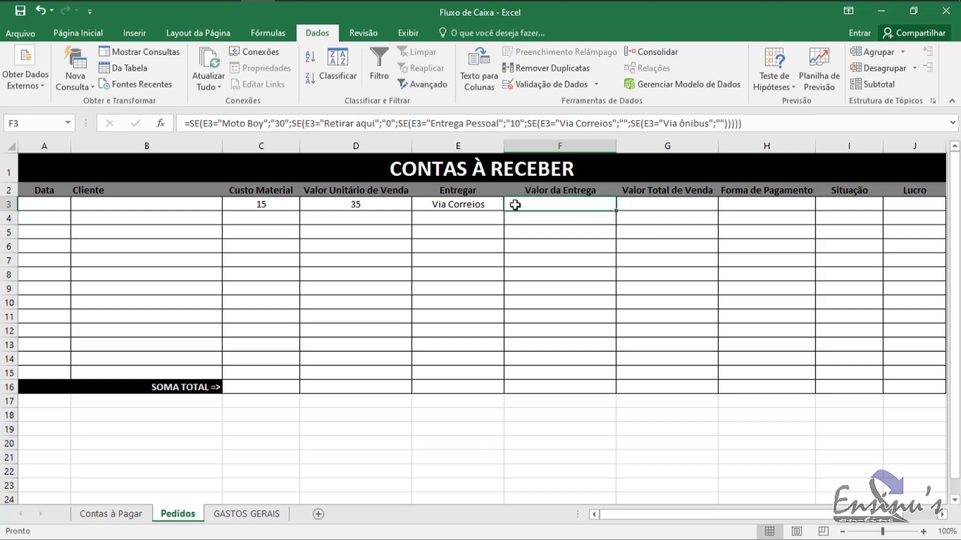
pyautogui.click(482, 205)
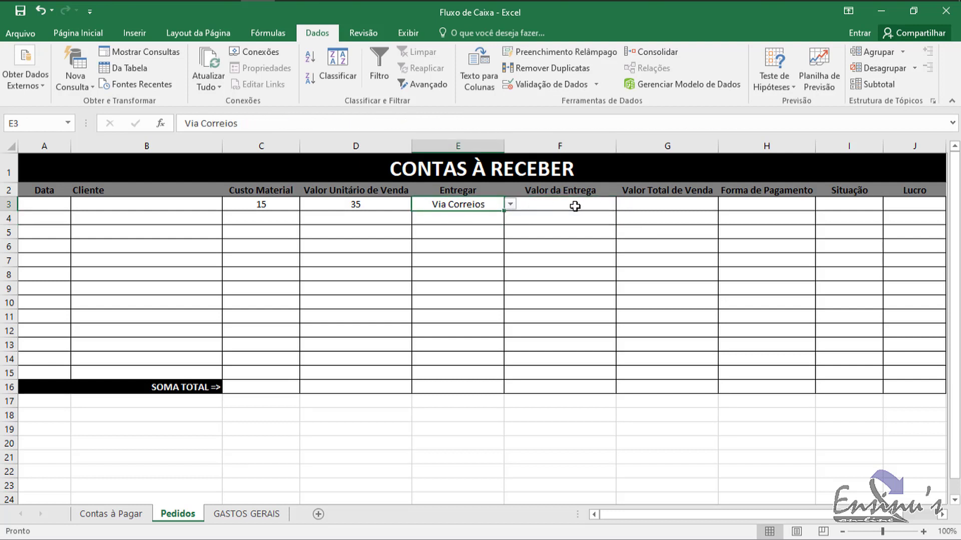
pyautogui.press('Delete')
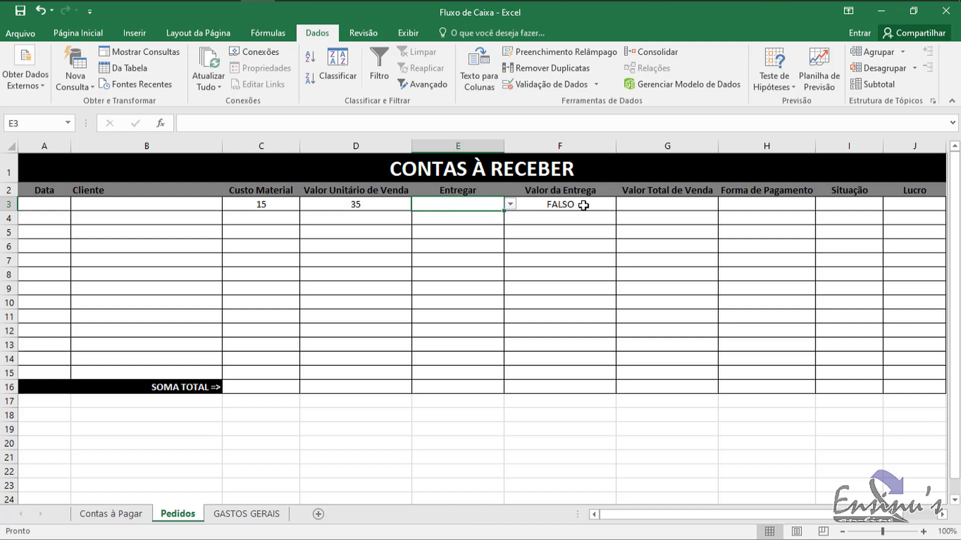
pyautogui.click(555, 205)
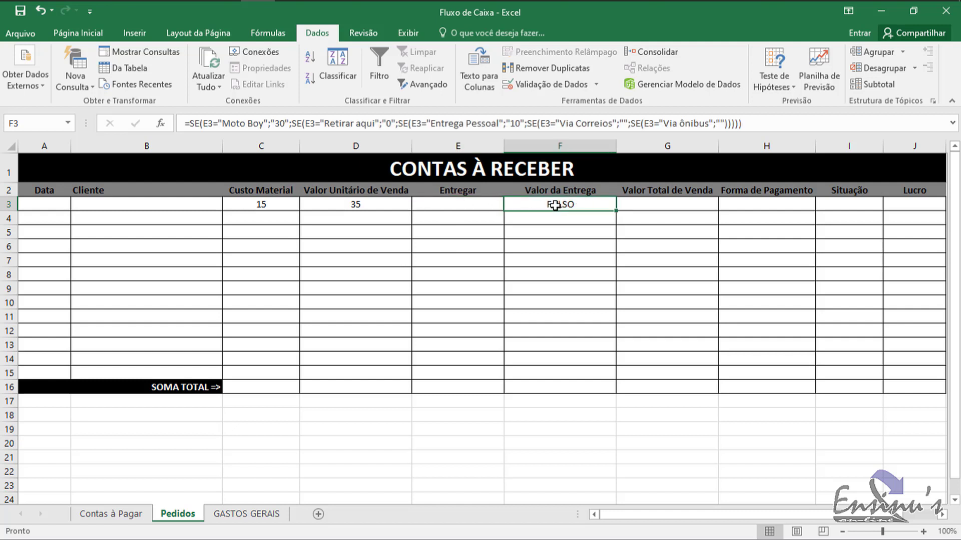
# Wrap the F3 formula in an outer SE that returns "" when E3 equals "", with the existing formula as its false value
pyautogui.click(191, 123)
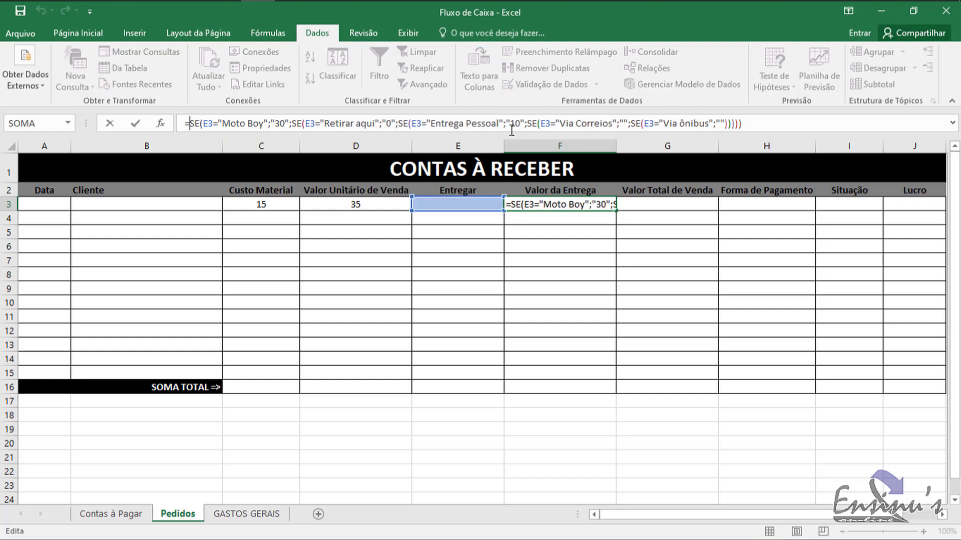
pyautogui.write('SE')
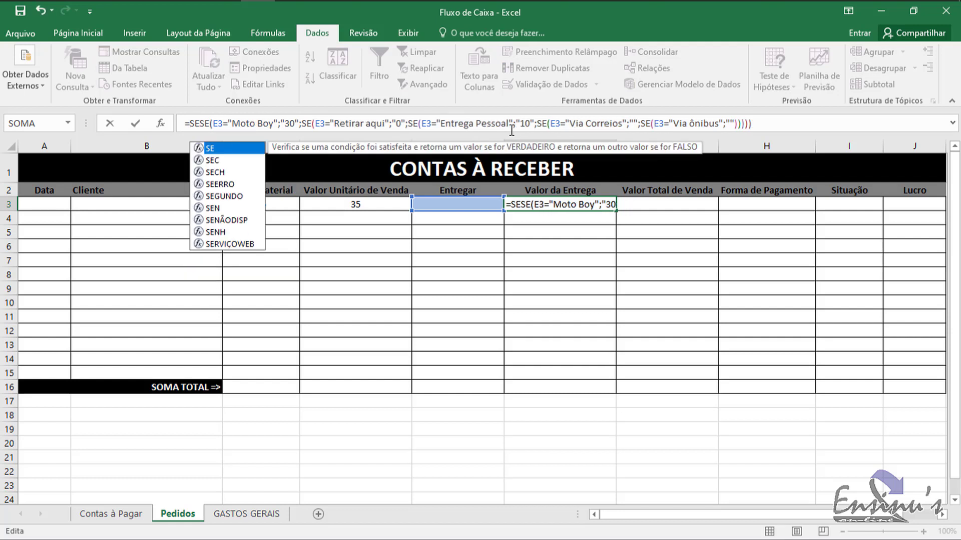
pyautogui.write('(')
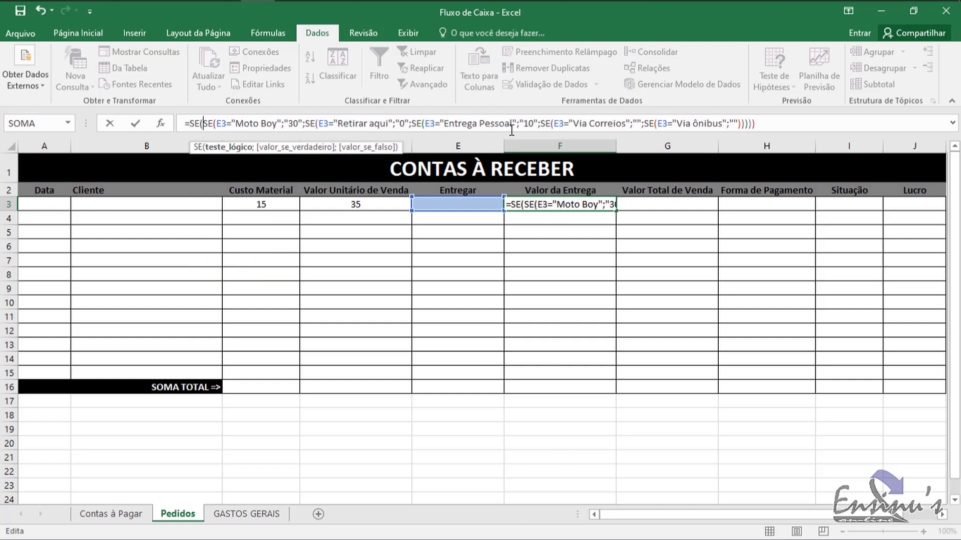
pyautogui.write('E3')
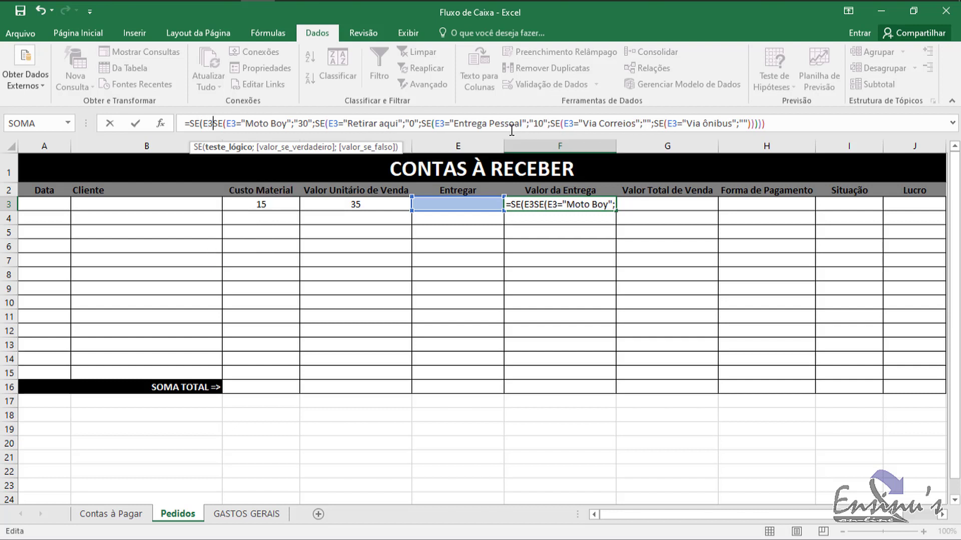
pyautogui.write('=')
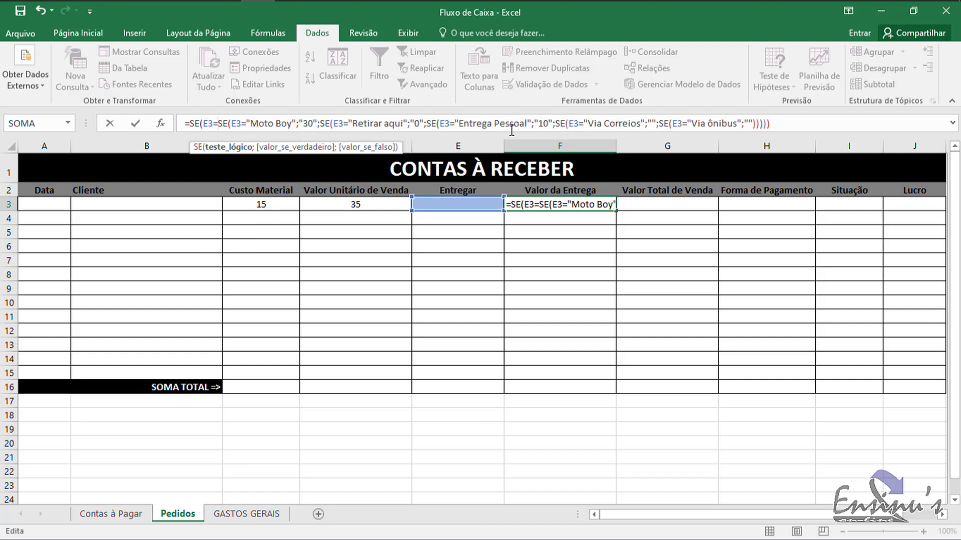
pyautogui.write('""')
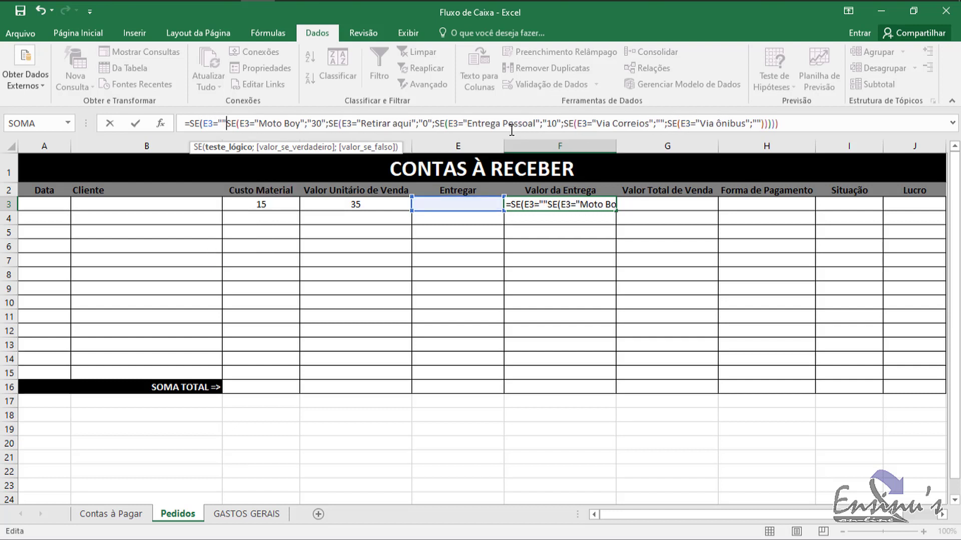
pyautogui.write(';')
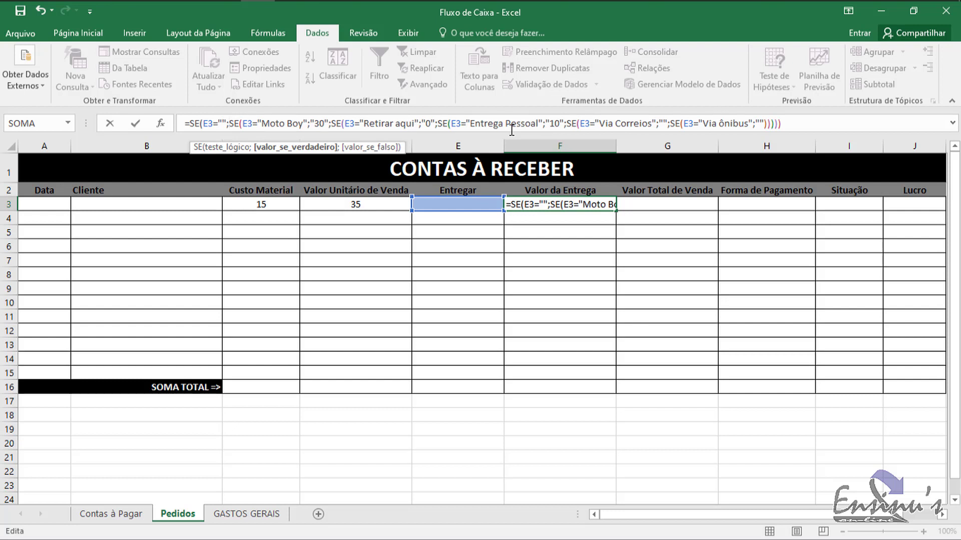
pyautogui.write('""')
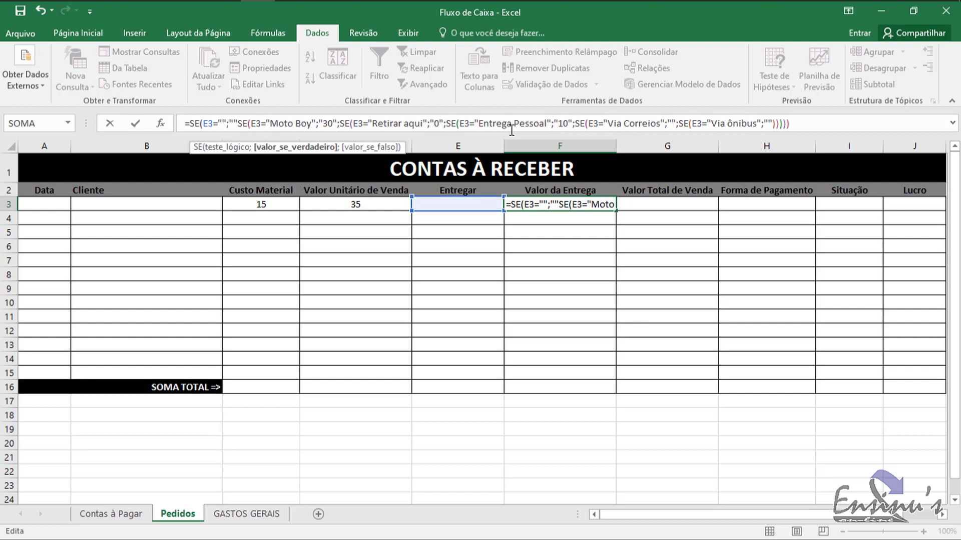
pyautogui.write(';')
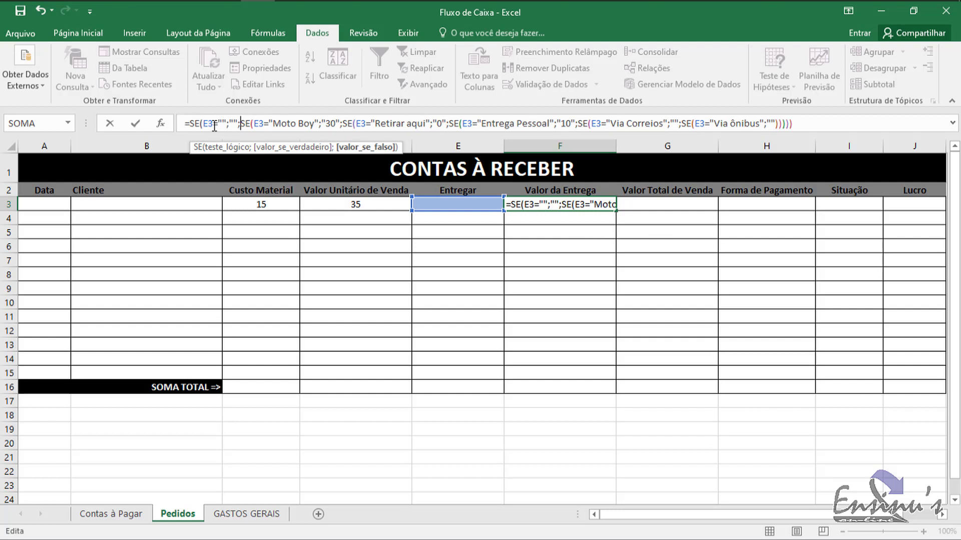
pyautogui.click(803, 123)
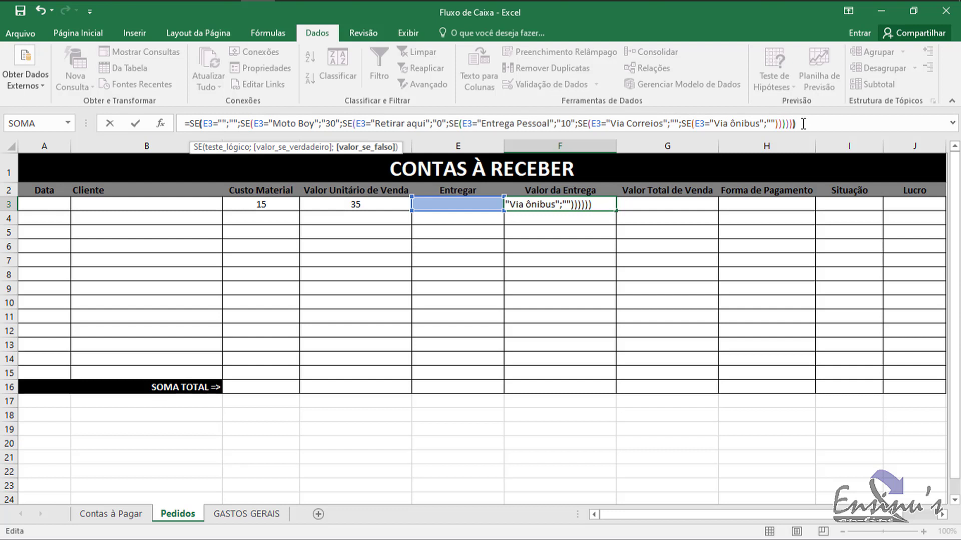
pyautogui.press('Return')
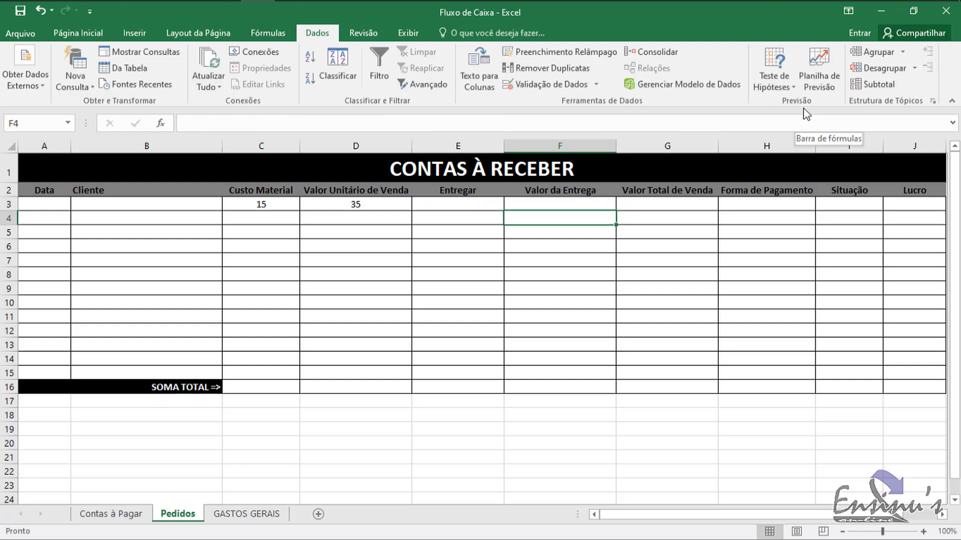
# Check the empty Entregar cell E3 against the Valor da Entrega cell F3 and its formula
pyautogui.click(443, 203)
pyautogui.click(544, 208)
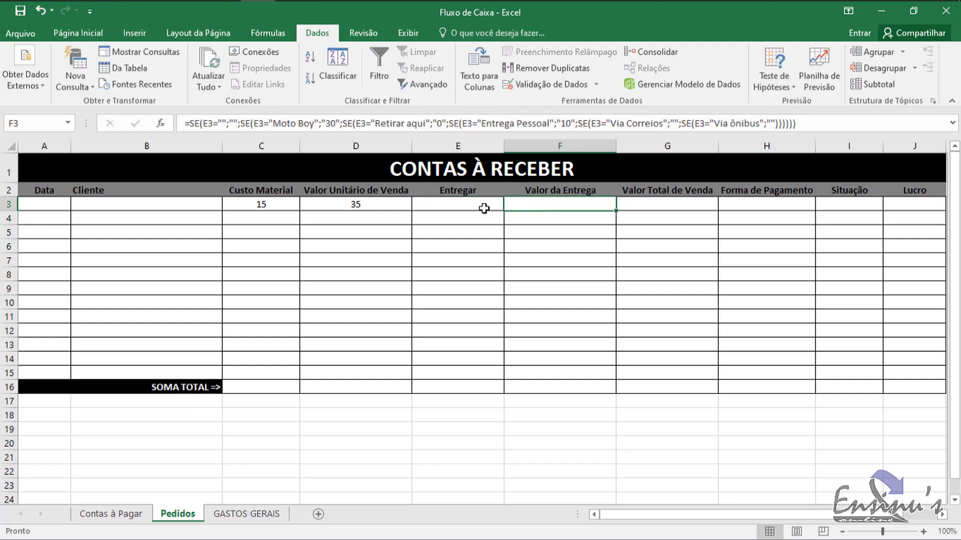
pyautogui.click(484, 208)
pyautogui.click(562, 204)
pyautogui.click(489, 207)
pyautogui.click(533, 208)
pyautogui.click(478, 207)
pyautogui.click(540, 207)
pyautogui.click(488, 207)
pyautogui.click(533, 206)
# Try the Moto Boy option in E4, and clear the cell again
pyautogui.click(483, 220)
pyautogui.click(509, 219)
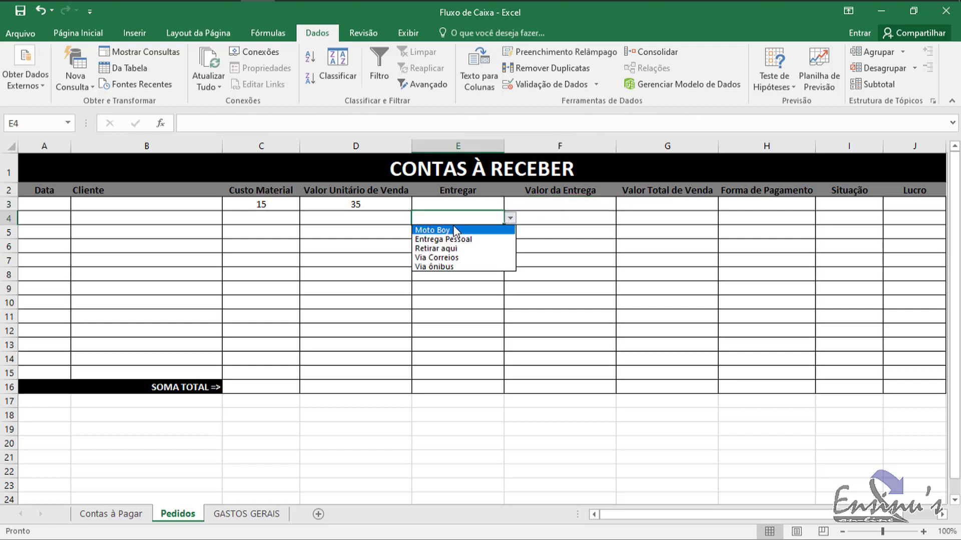
pyautogui.click(445, 228)
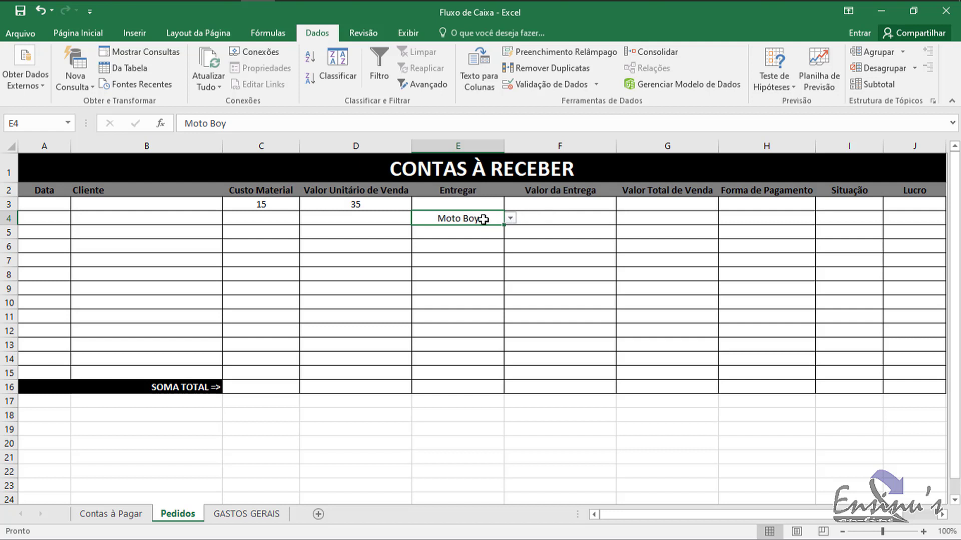
pyautogui.press('Delete')
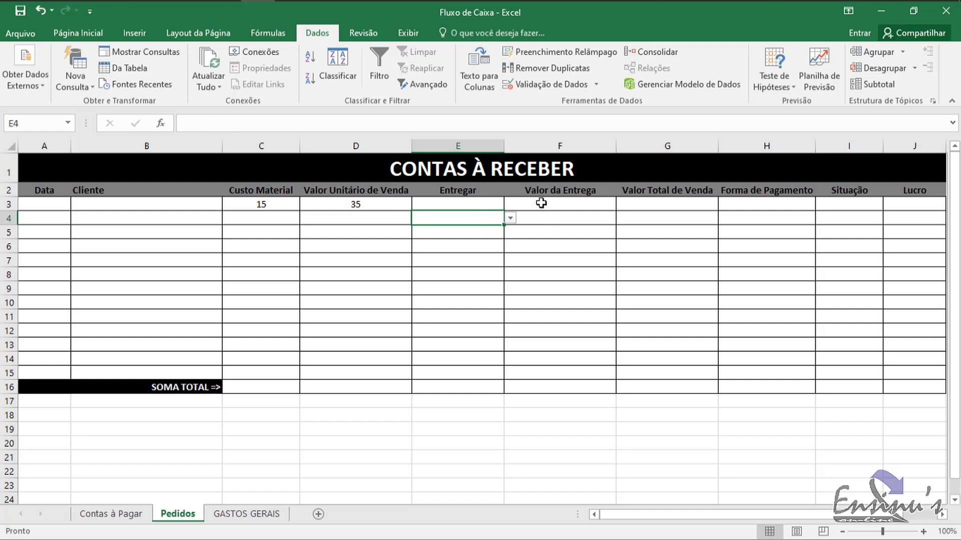
# Fill the Valor da Entrega formula from F3 down through F16
pyautogui.click(519, 201)
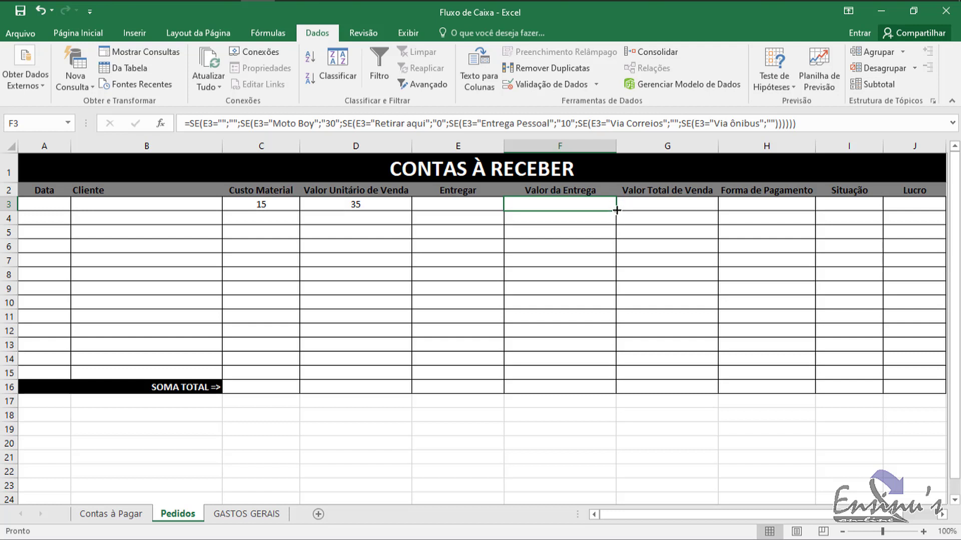
pyautogui.moveTo(617, 210); pyautogui.dragTo(612, 389)
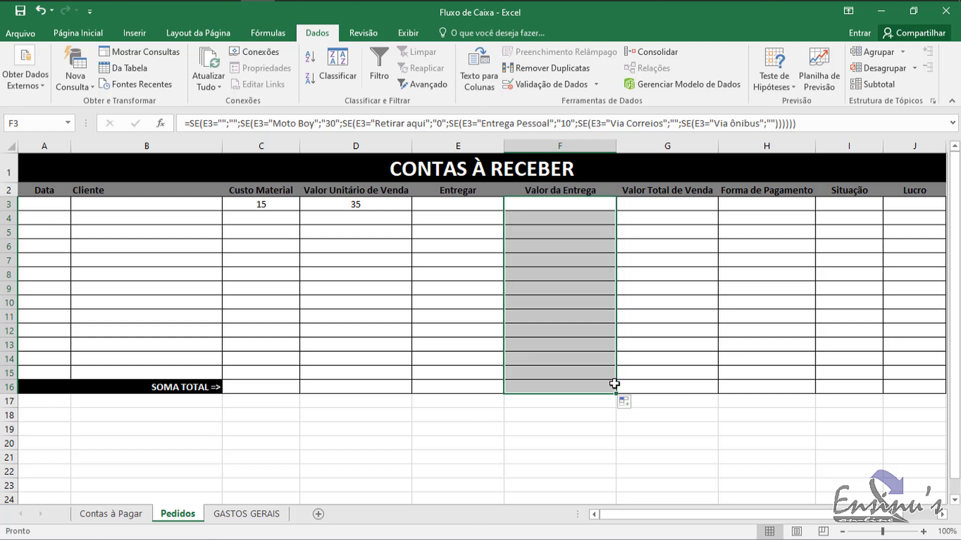
# Examine the copied formulas in several Valor da Entrega cells between F3 and F12
pyautogui.click(591, 205)
pyautogui.click(585, 219)
pyautogui.click(582, 233)
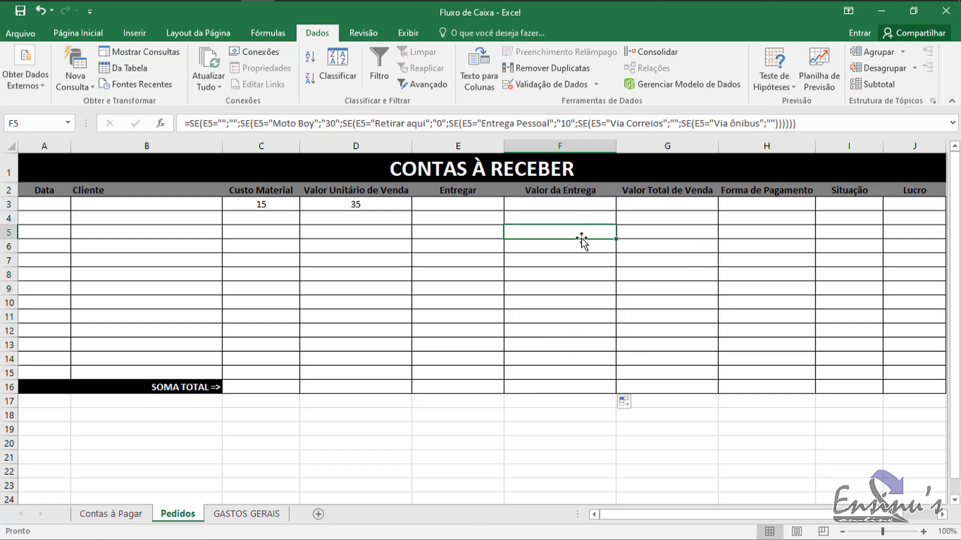
pyautogui.click(579, 258)
pyautogui.click(579, 275)
pyautogui.moveTo(574, 297); pyautogui.dragTo(572, 293)
pyautogui.click(566, 327)
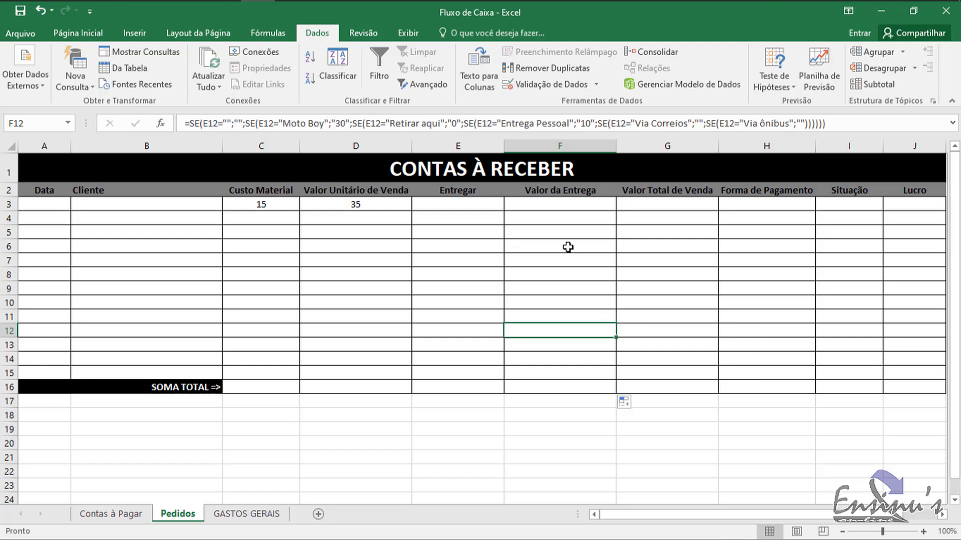
pyautogui.click(568, 246)
pyautogui.click(574, 219)
pyautogui.click(573, 204)
# Test the delivery formulas by choosing Moto Boy in E3 and Entrega Pessoal in E4
pyautogui.click(496, 215)
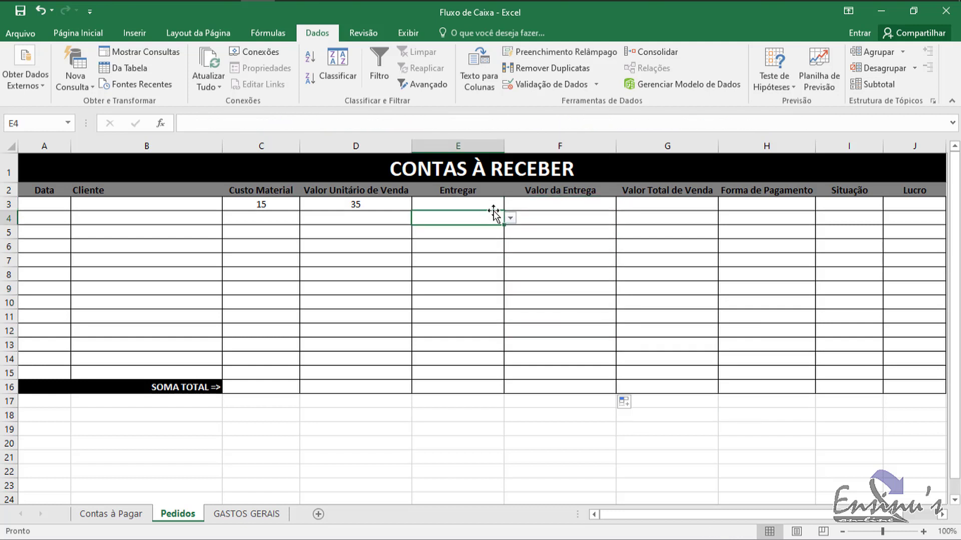
pyautogui.click(491, 202)
pyautogui.click(510, 204)
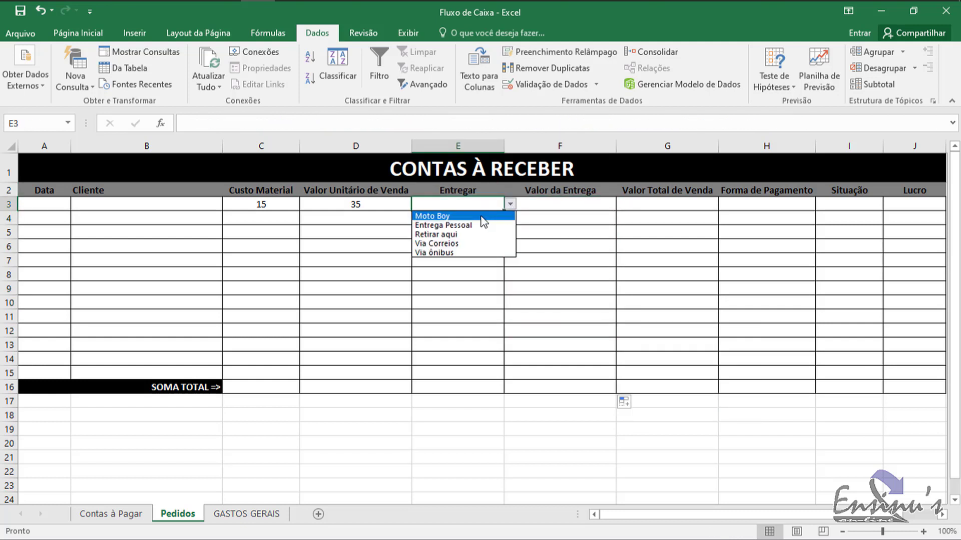
pyautogui.click(482, 216)
pyautogui.click(497, 218)
pyautogui.click(509, 218)
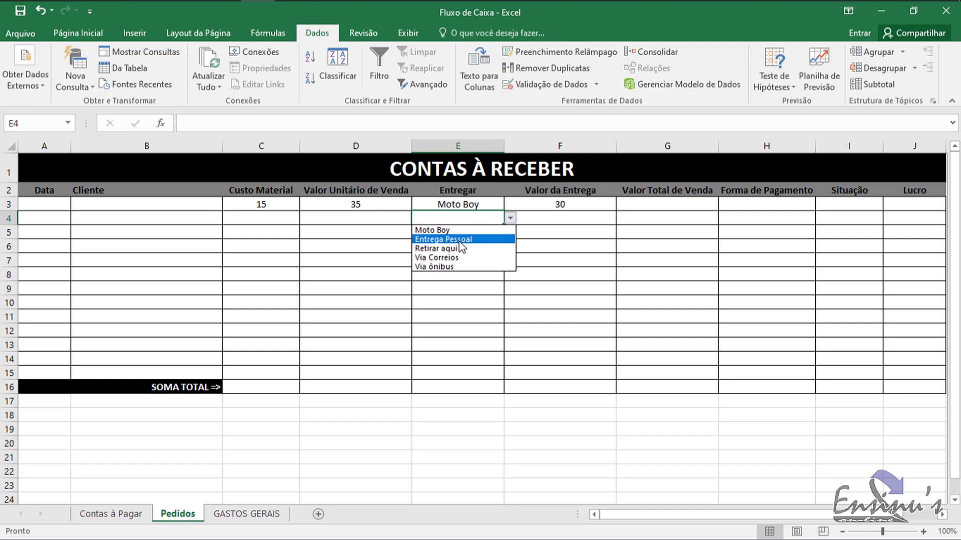
pyautogui.click(475, 238)
pyautogui.click(489, 234)
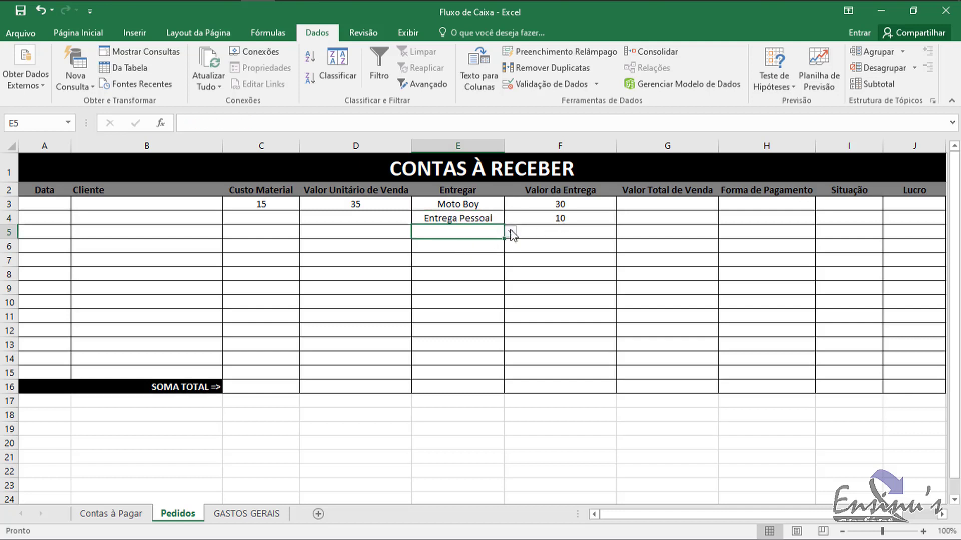
# Clear the contents of E3:F4 and check cells E3 and F3
pyautogui.moveTo(499, 206); pyautogui.dragTo(551, 219)
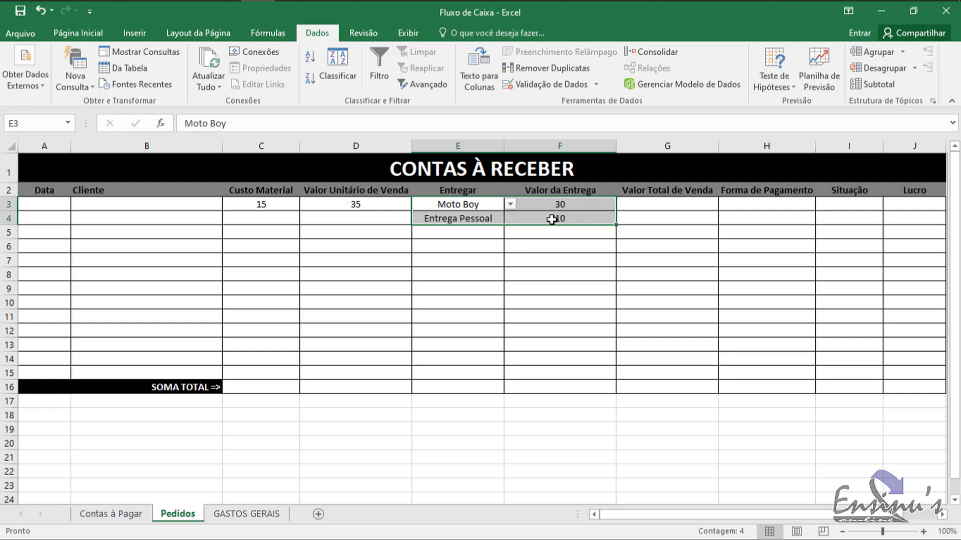
pyautogui.press('Delete')
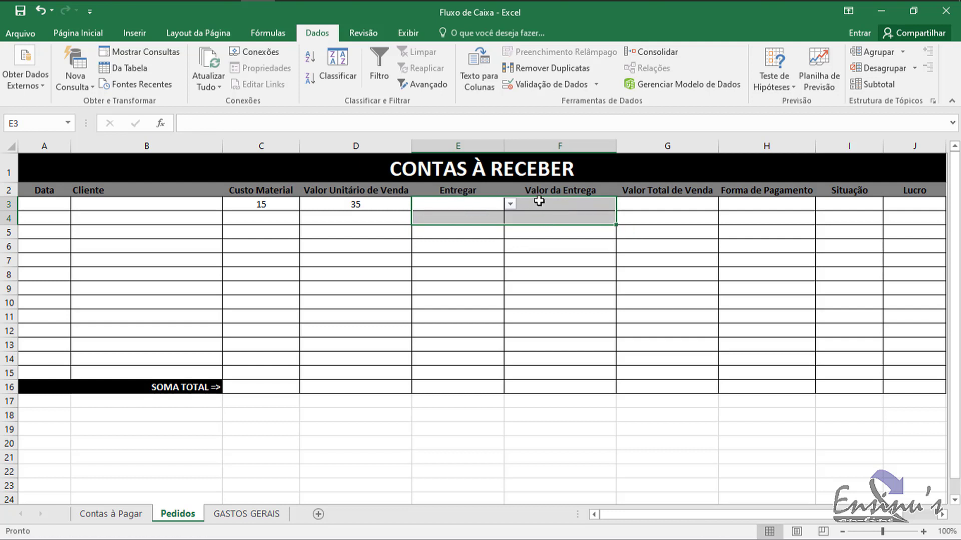
pyautogui.click(480, 203)
pyautogui.click(539, 207)
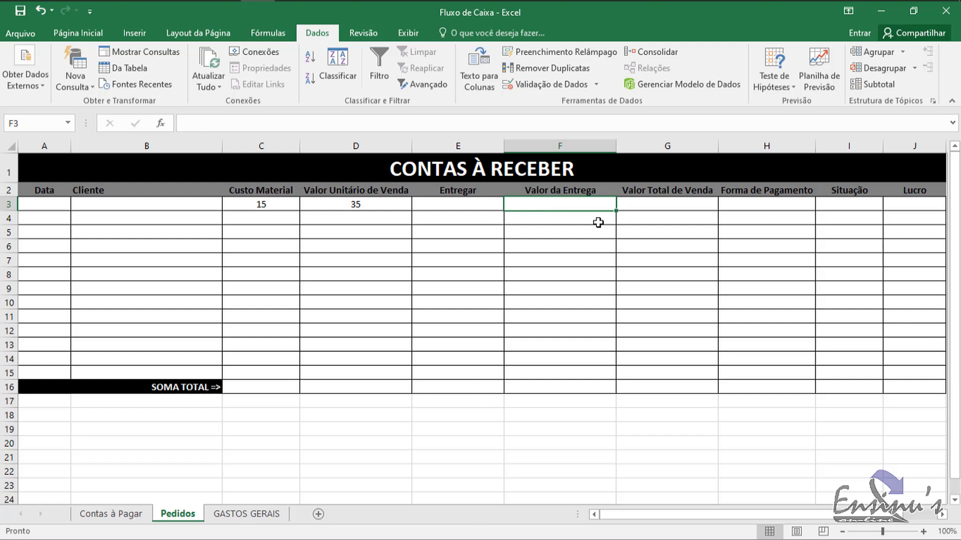
# Review the Custo Material, Valor Unitário de Venda, Entregar, Valor da Entrega and Valor Total de Venda cells in row 3
pyautogui.click(474, 206)
pyautogui.click(566, 206)
pyautogui.click(651, 204)
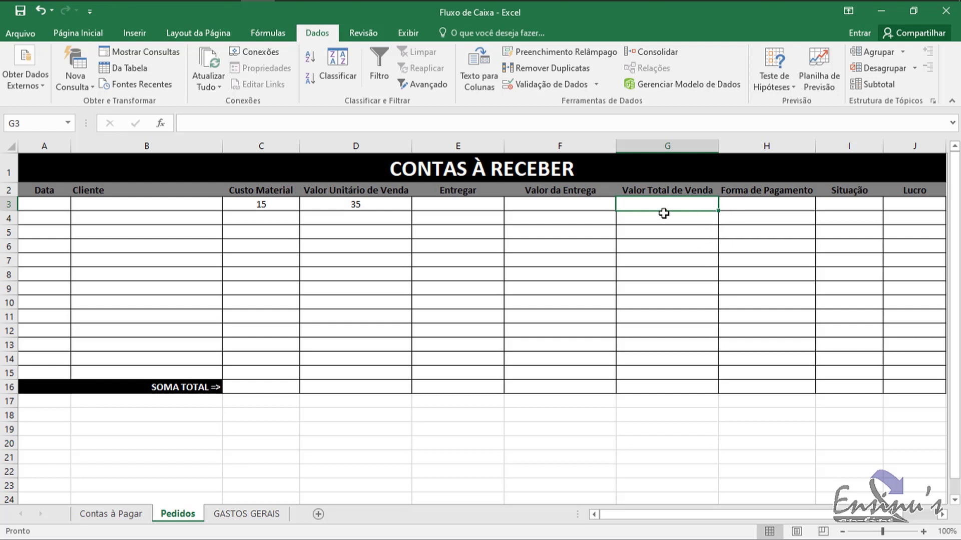
pyautogui.click(261, 203)
pyautogui.click(353, 204)
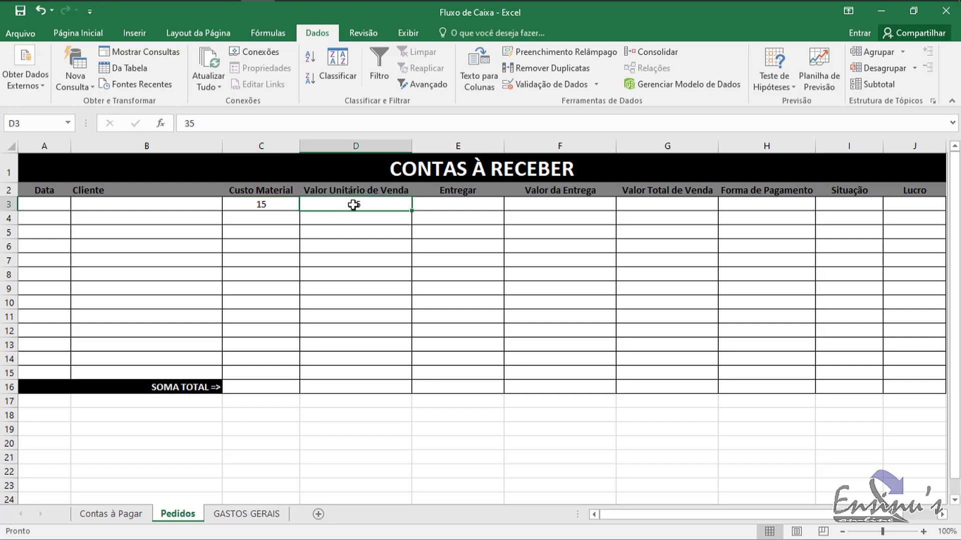
pyautogui.click(548, 205)
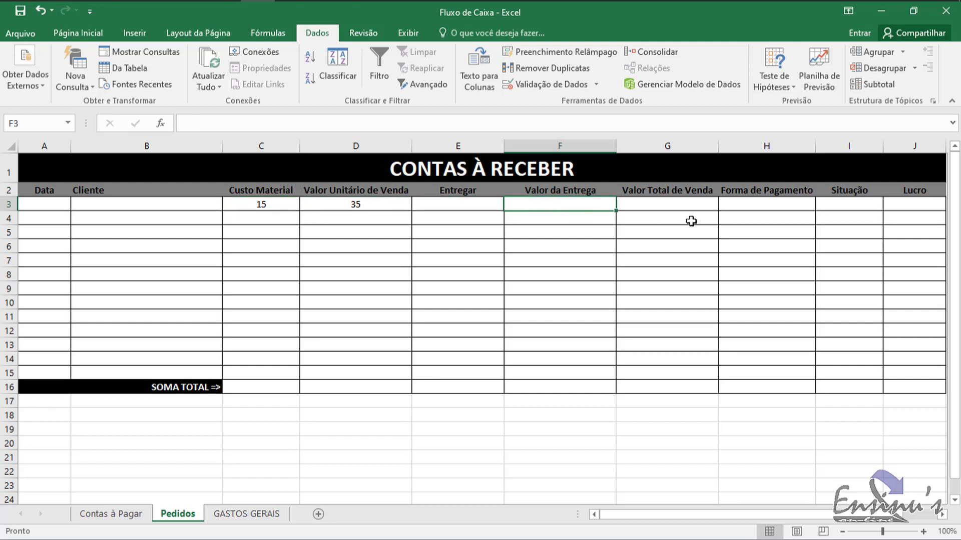
# Enter the formula =C3-(D3+F3) in the Valor Total de Venda cell G3
pyautogui.click(669, 206)
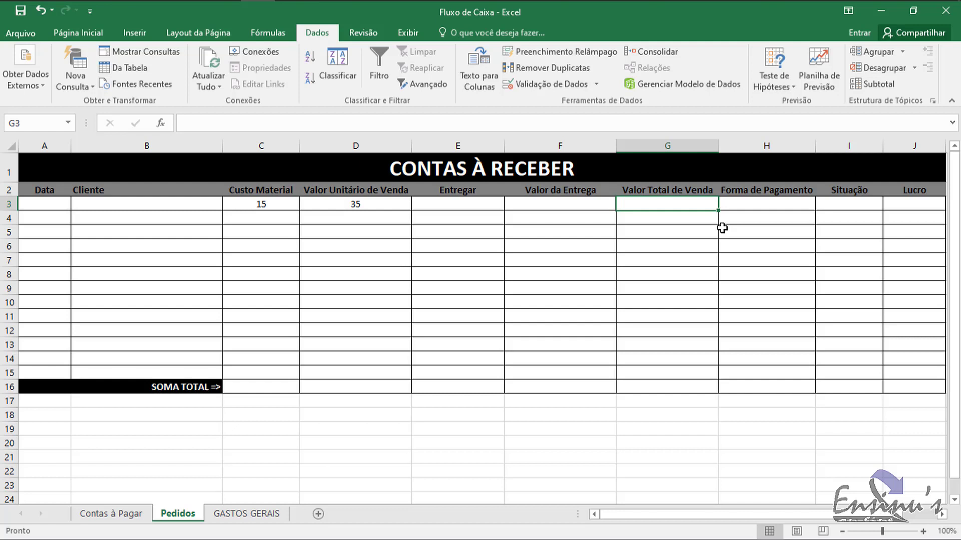
pyautogui.write('=')
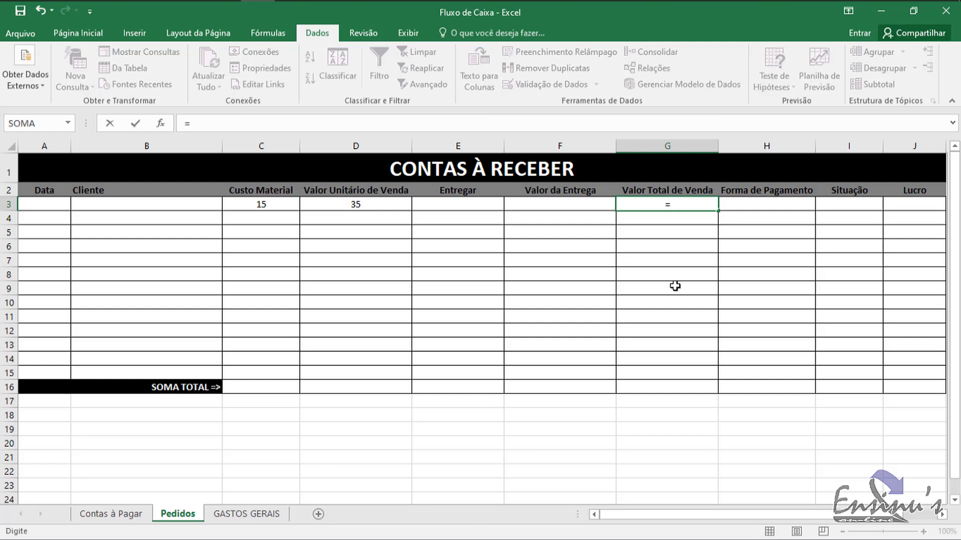
pyautogui.click(270, 205)
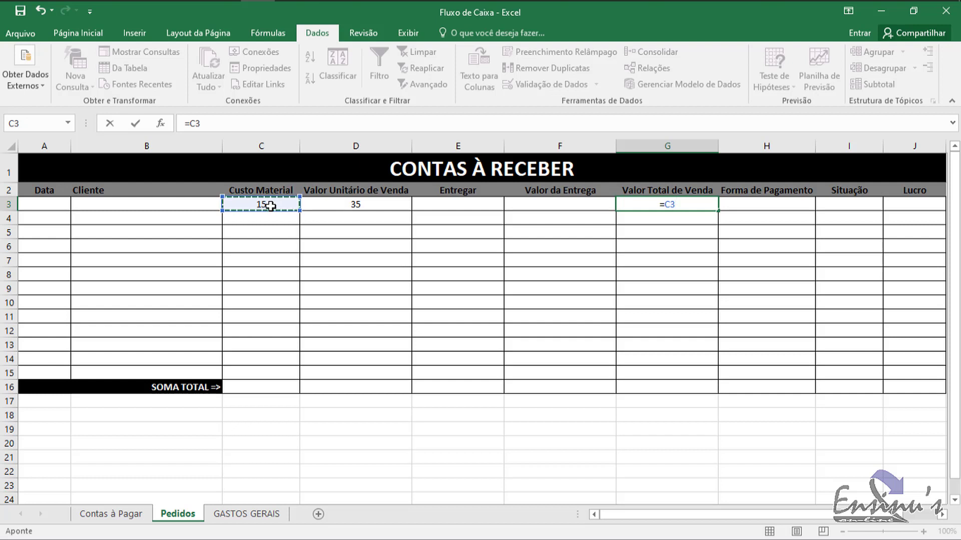
pyautogui.write('-(')
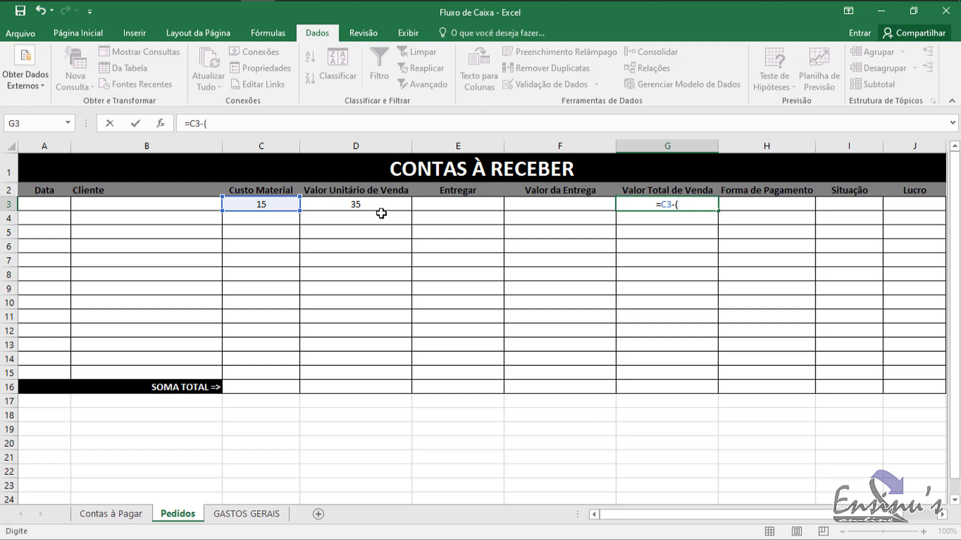
pyautogui.click(359, 203)
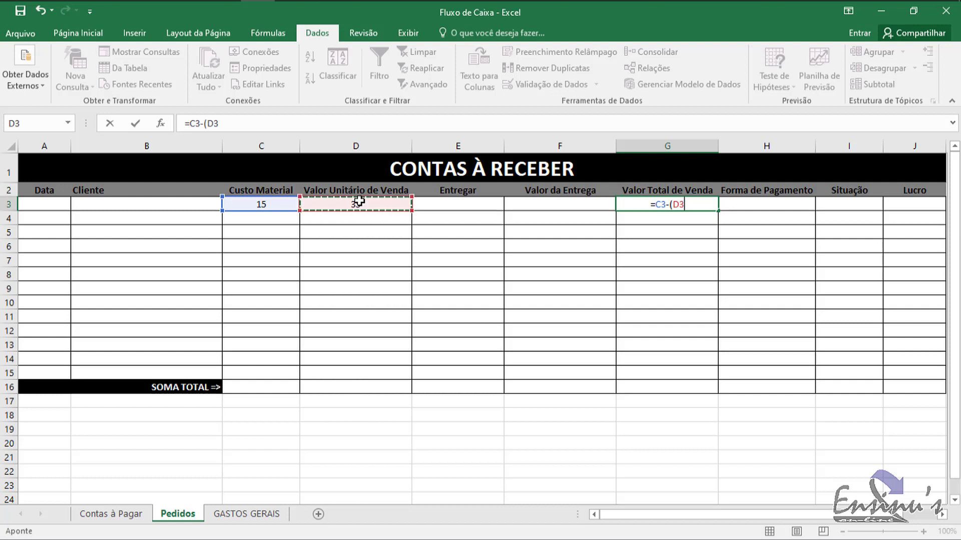
pyautogui.write('+')
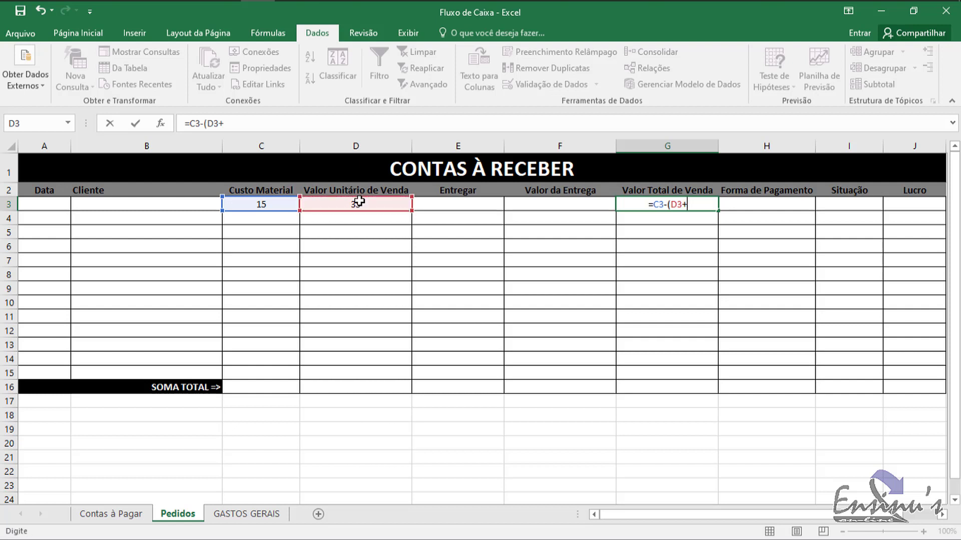
pyautogui.click(570, 206)
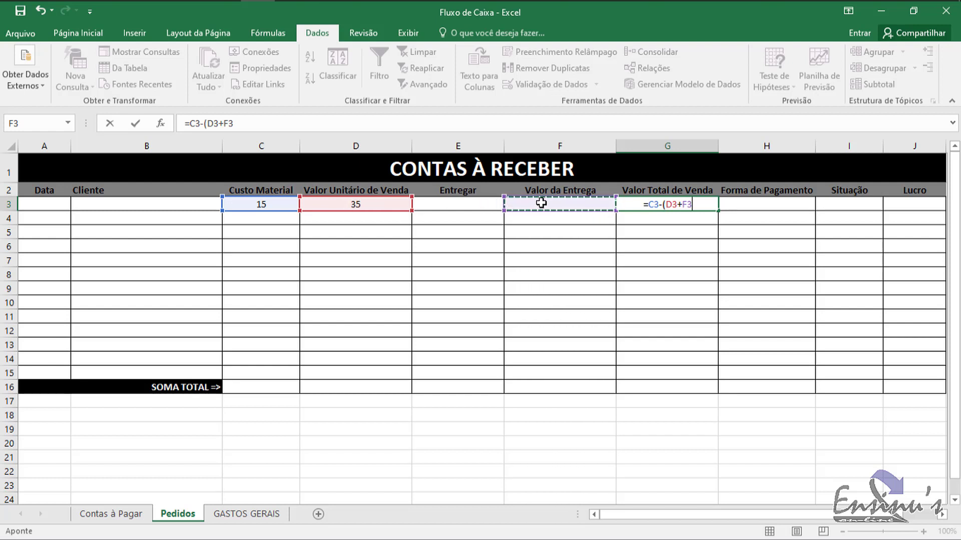
pyautogui.write(')')
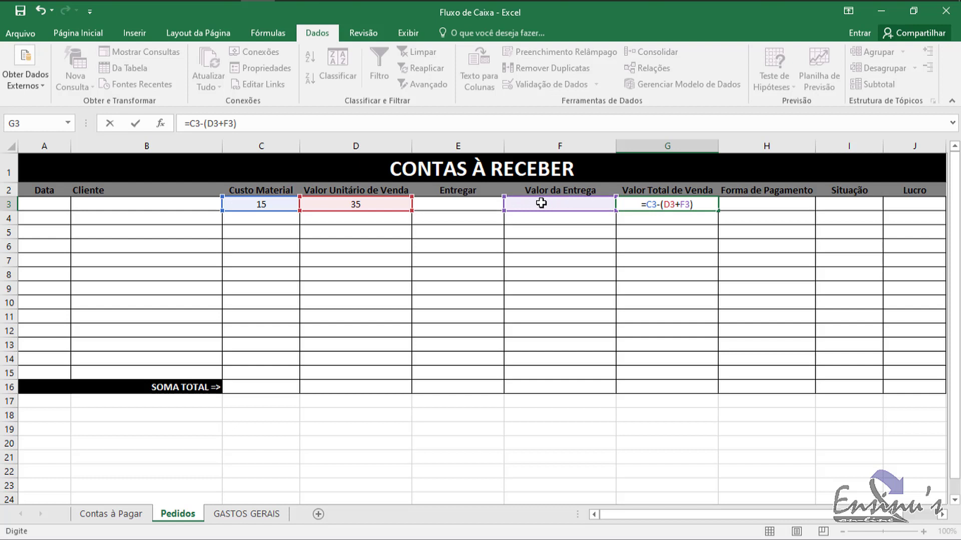
pyautogui.press('Return')
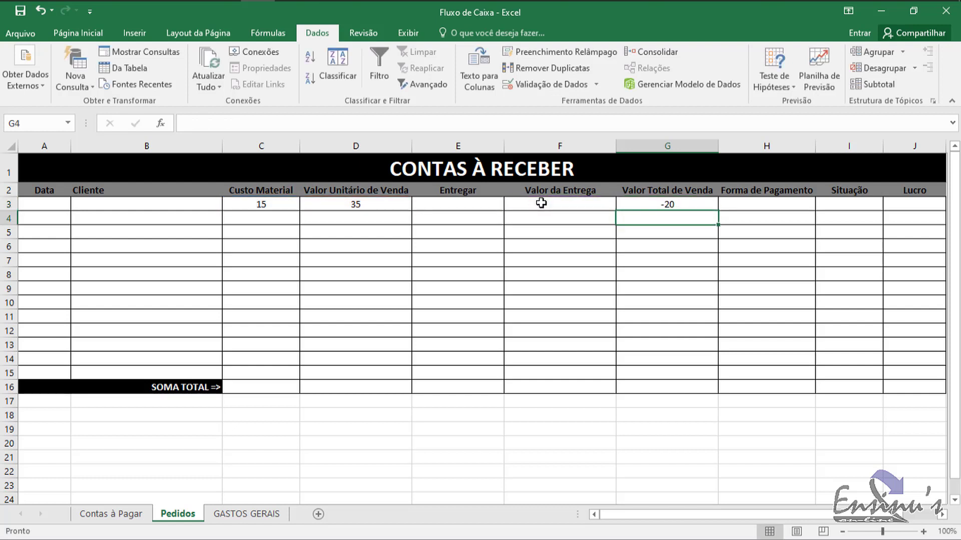
# Wrap the G3 formula in the ABS function so that it reads =ABS(C3-(D3+F3))
pyautogui.click(684, 206)
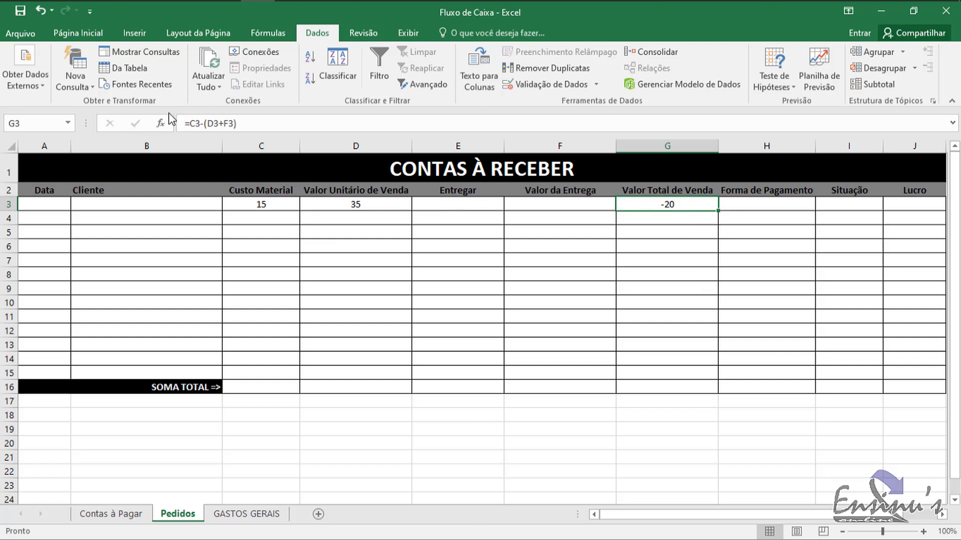
pyautogui.doubleClick(669, 205)
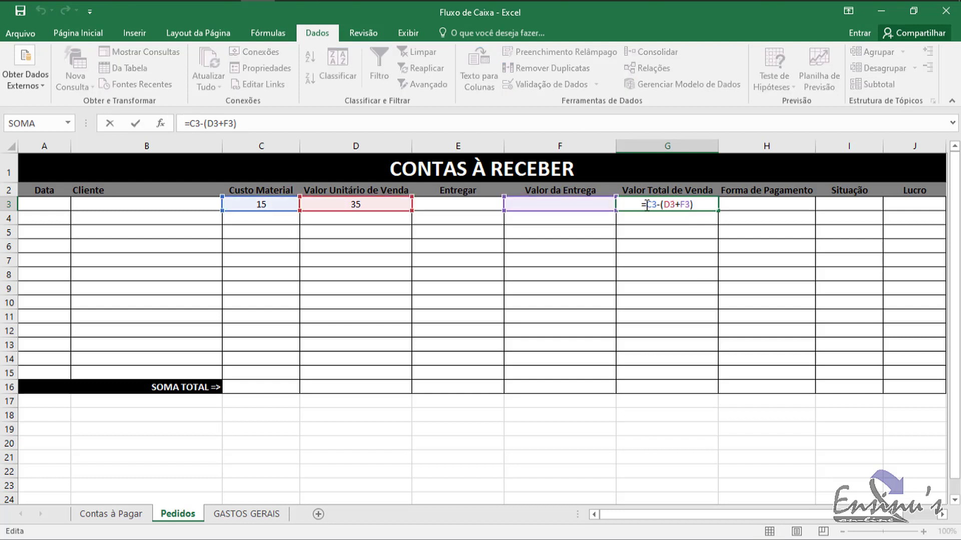
pyautogui.click(647, 205)
pyautogui.write('ABS')
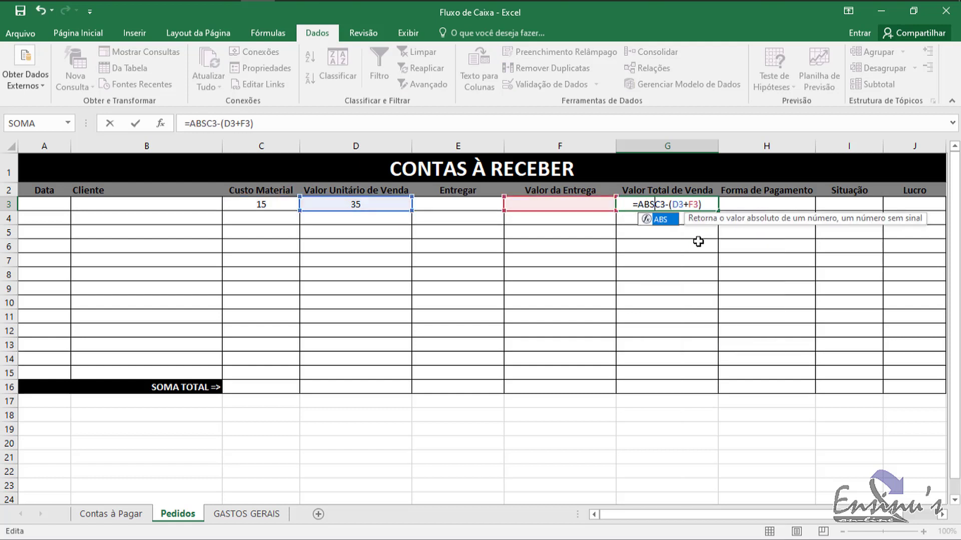
pyautogui.write('(')
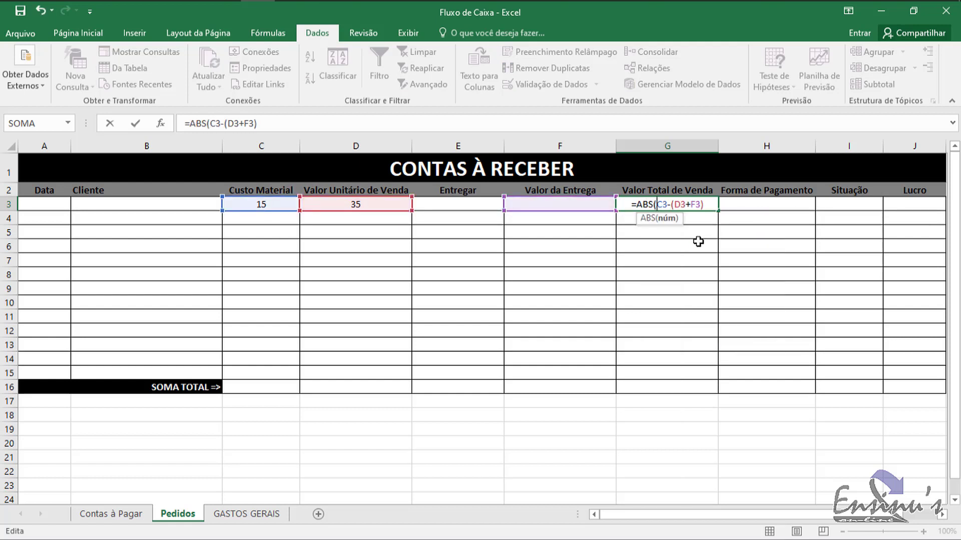
pyautogui.click(709, 202)
pyautogui.write(')')
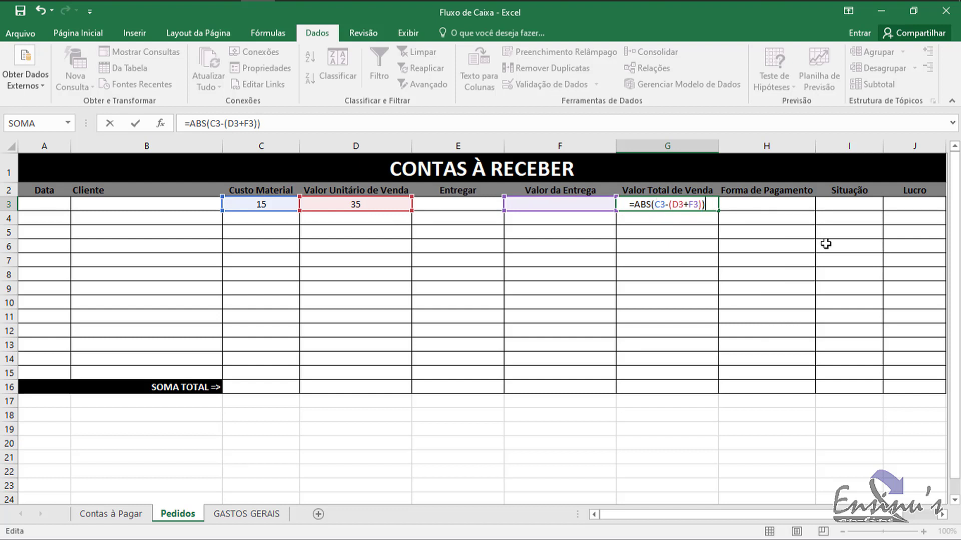
pyautogui.press('Return')
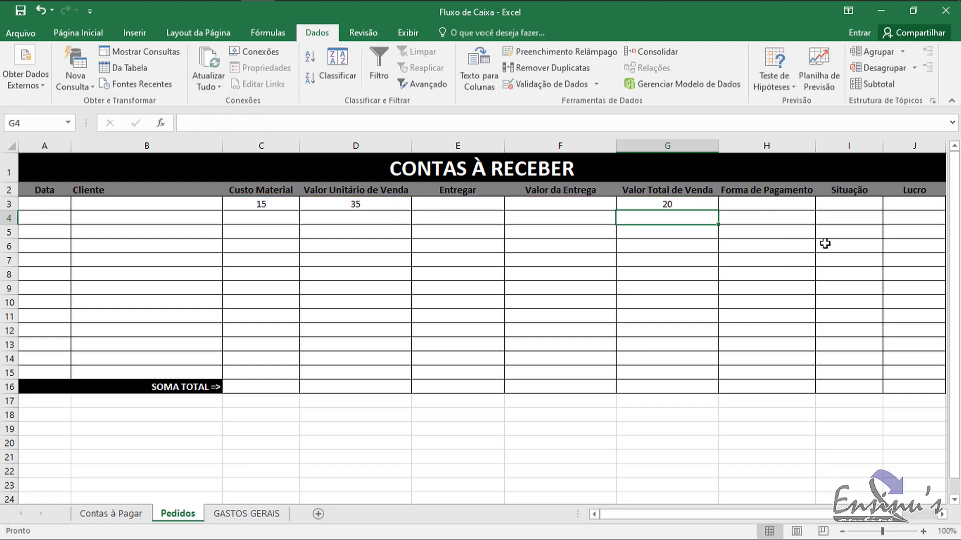
# Replace the formula in the Valor Total de Venda cell G3 with =(D3+F3)-C3
pyautogui.click(661, 209)
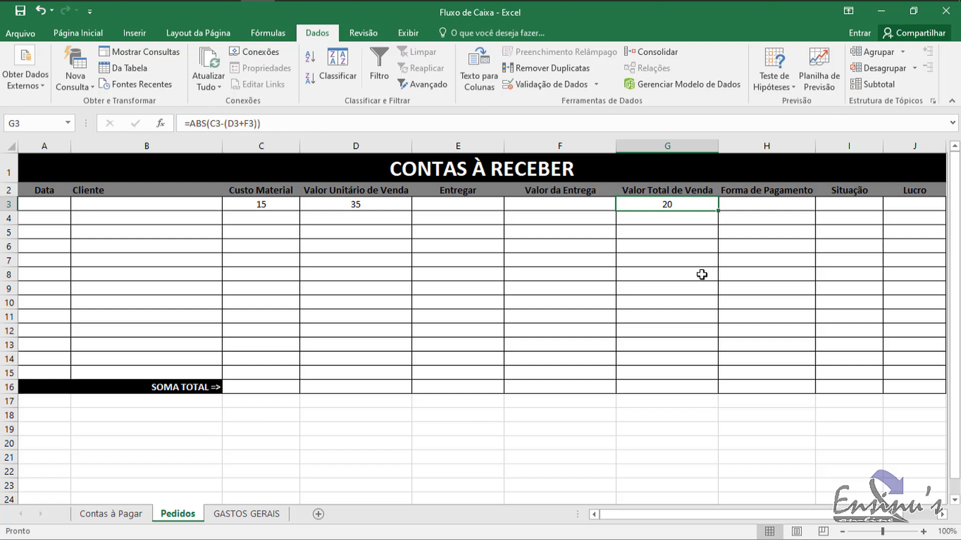
pyautogui.write('=(')
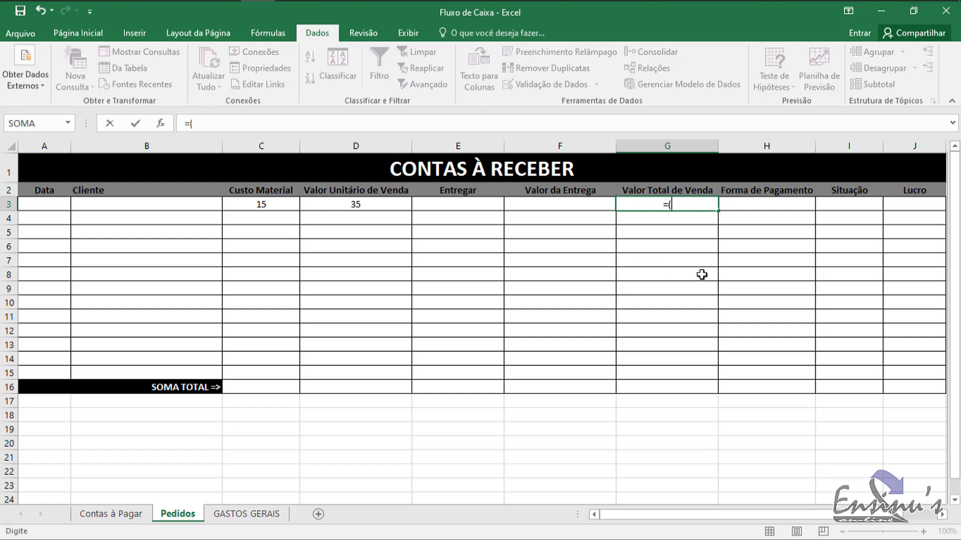
pyautogui.click(366, 205)
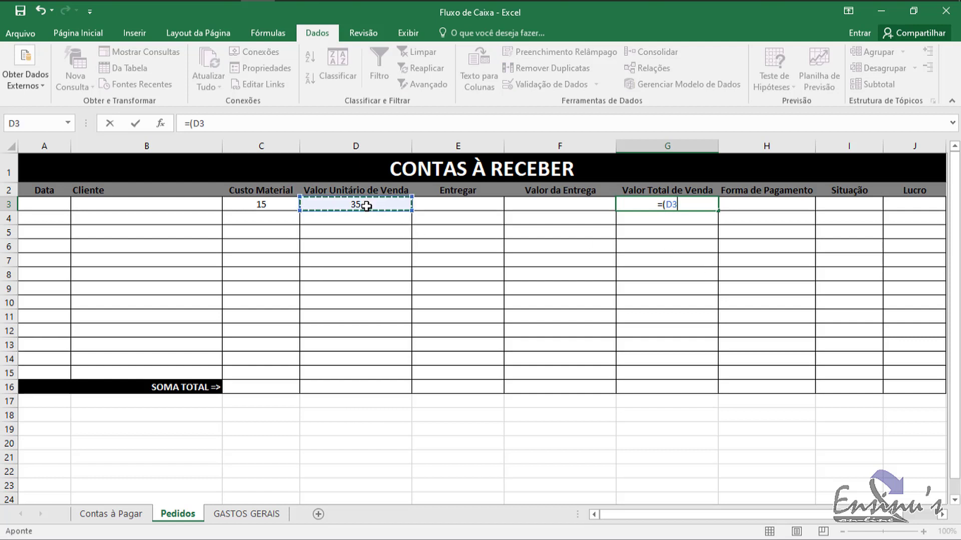
pyautogui.write('+')
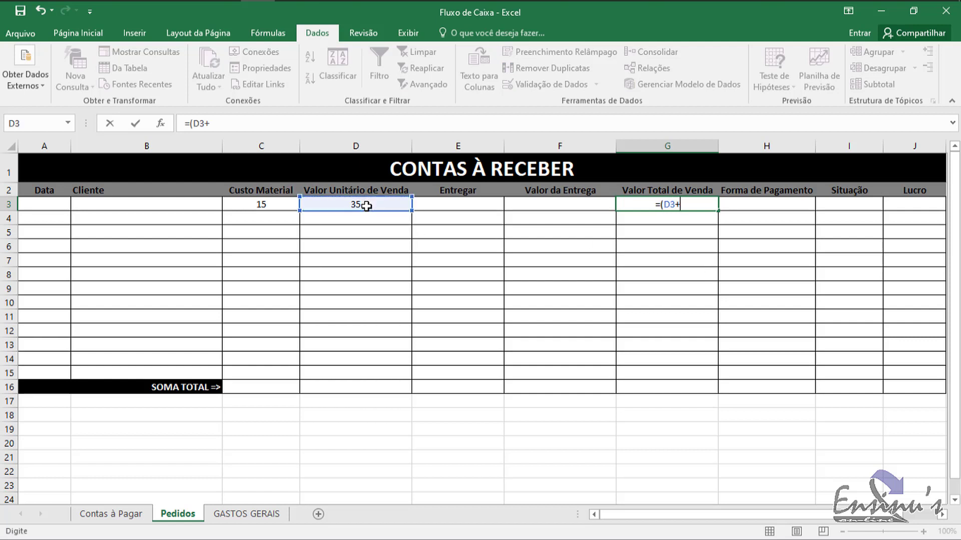
pyautogui.click(542, 205)
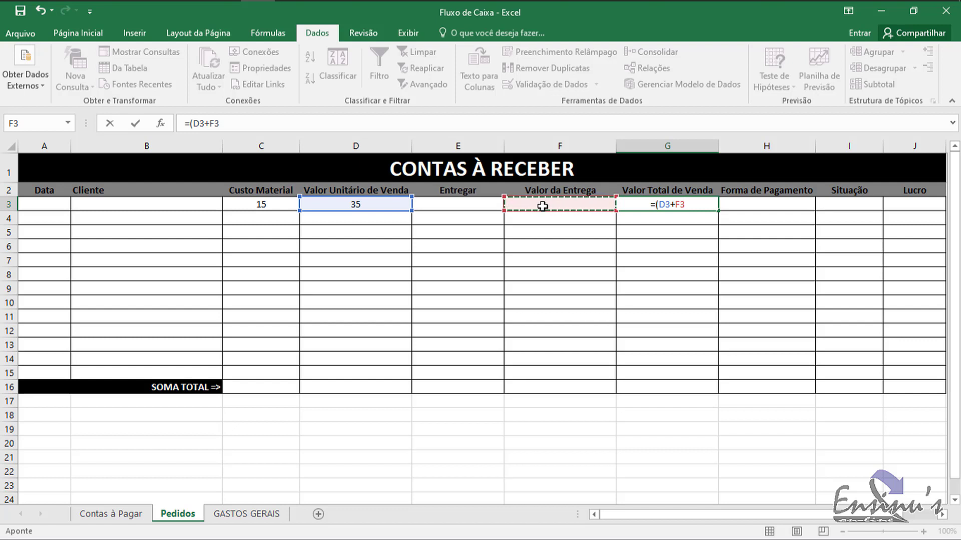
pyautogui.write(')-')
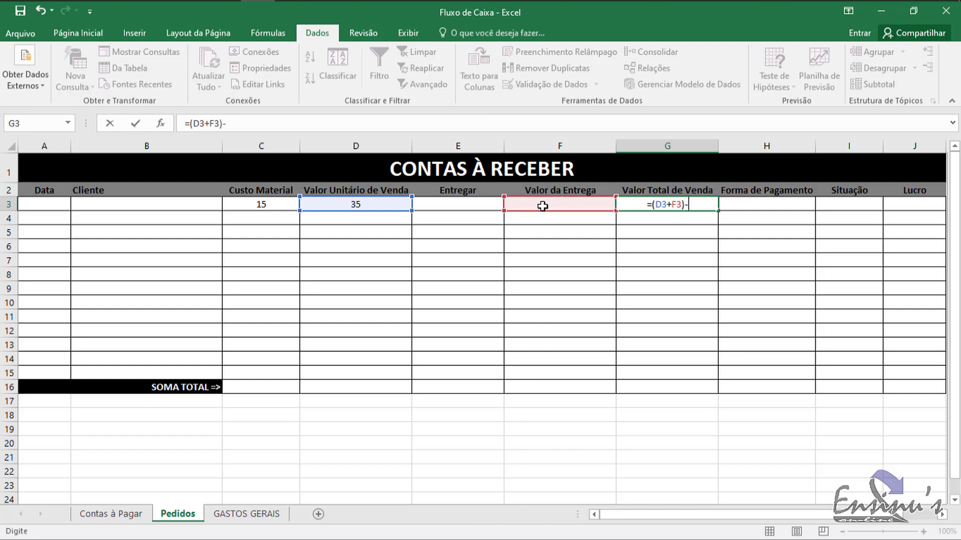
pyautogui.click(271, 203)
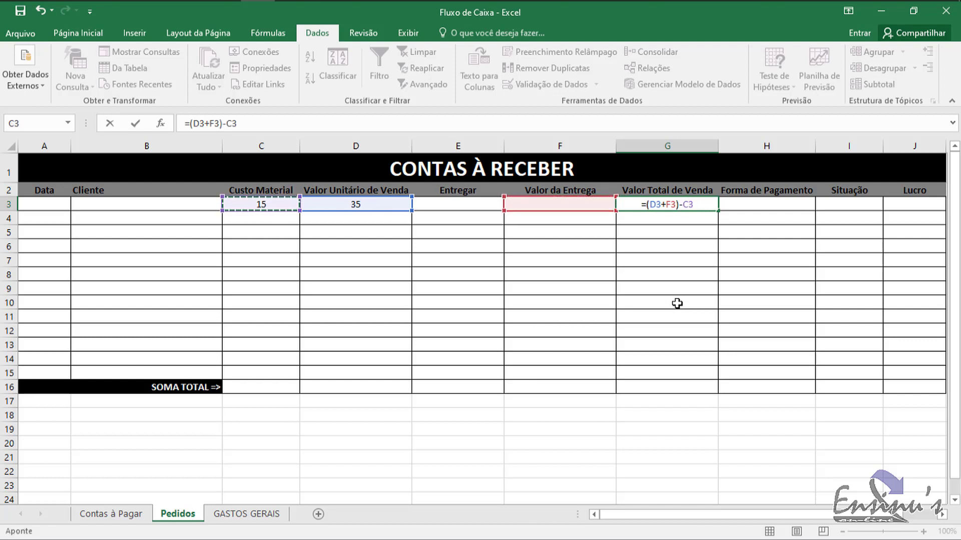
pyautogui.press('Return')
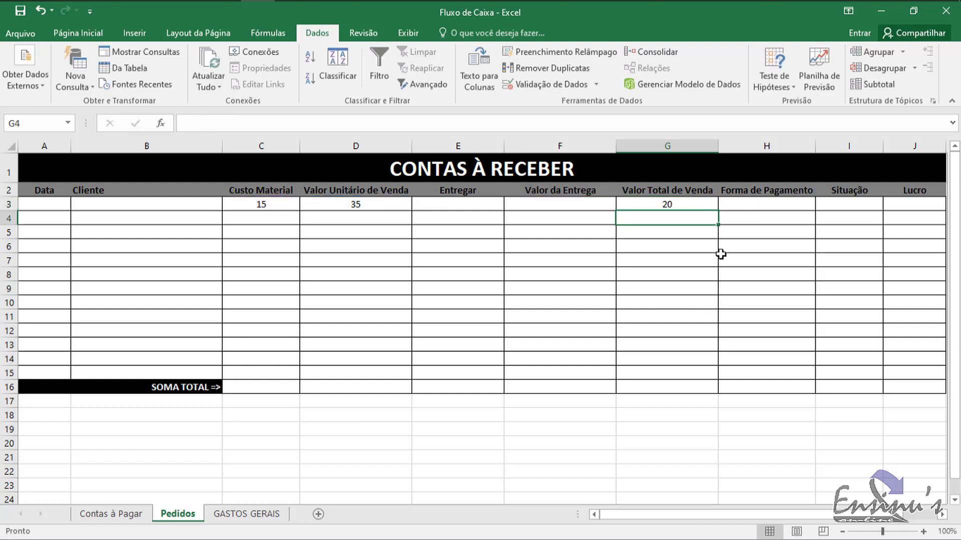
# Fill the G3 formula down the Valor Total de Venda column through G16
pyautogui.click(690, 203)
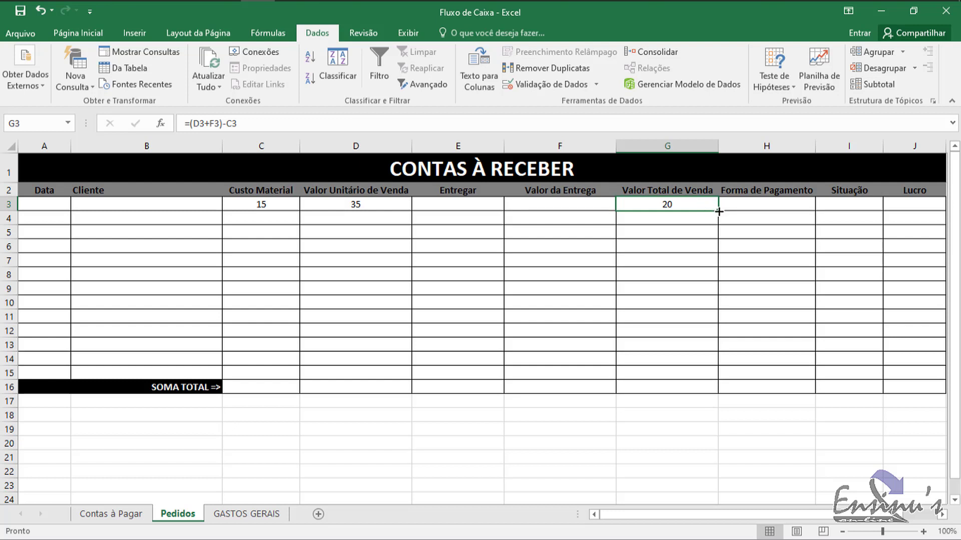
pyautogui.moveTo(719, 212); pyautogui.dragTo(713, 391)
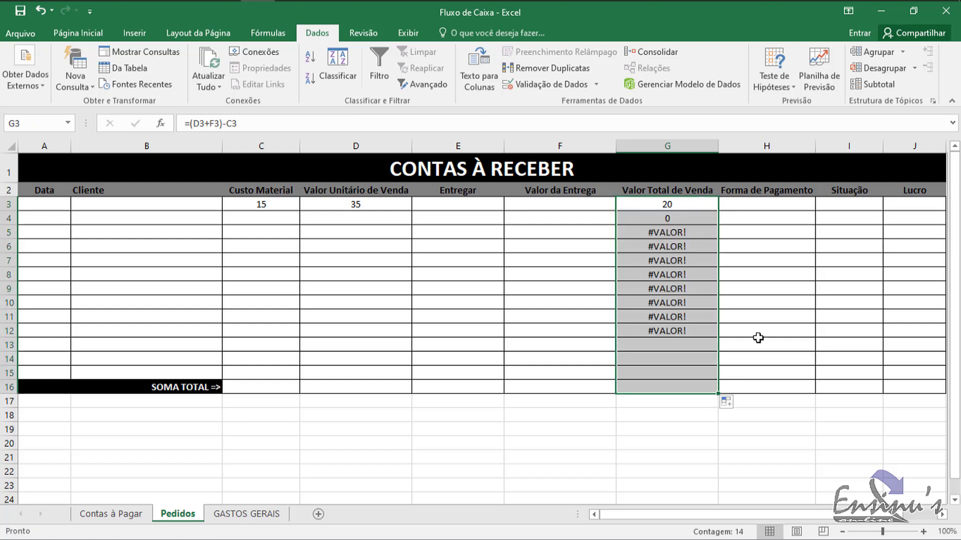
pyautogui.click(790, 280)
# Examine the copied formulas and their results in the Valor Total de Venda cells between rows 4 and 12
pyautogui.click(678, 236)
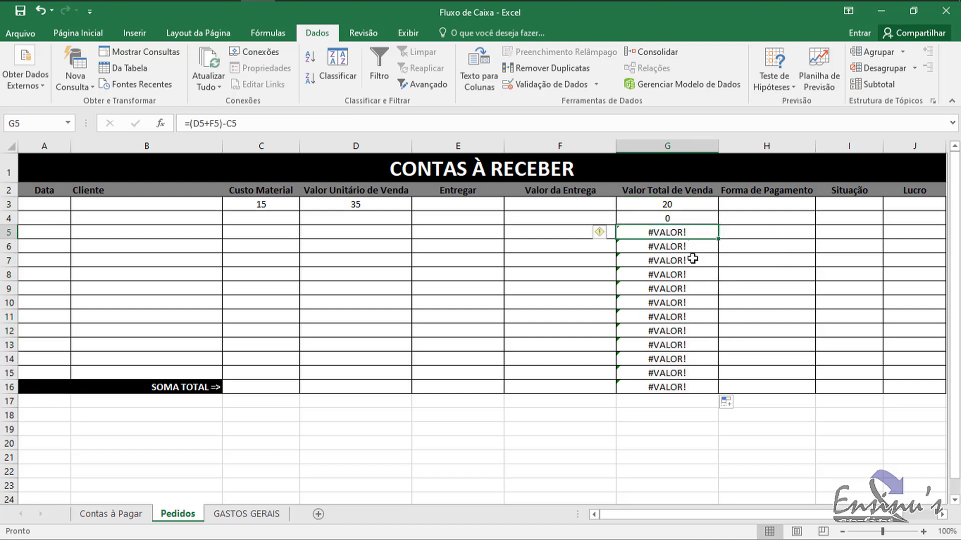
pyautogui.click(673, 249)
pyautogui.click(673, 288)
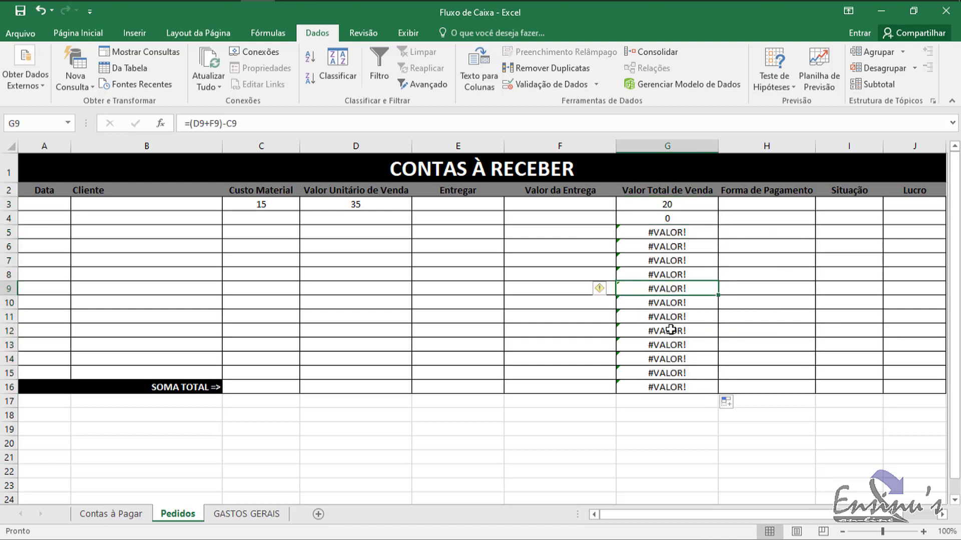
pyautogui.click(671, 330)
pyautogui.click(671, 250)
pyautogui.click(671, 232)
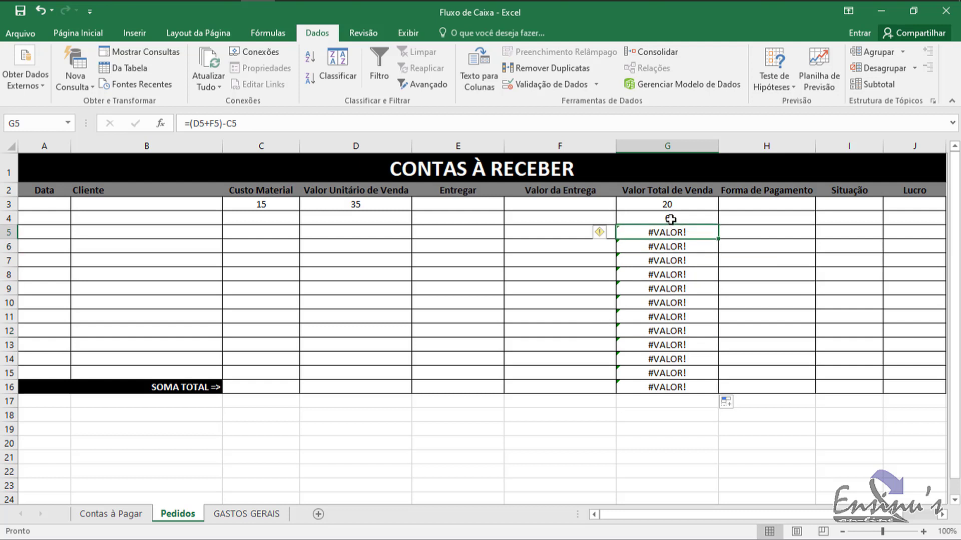
pyautogui.click(671, 219)
pyautogui.click(689, 248)
pyautogui.click(683, 289)
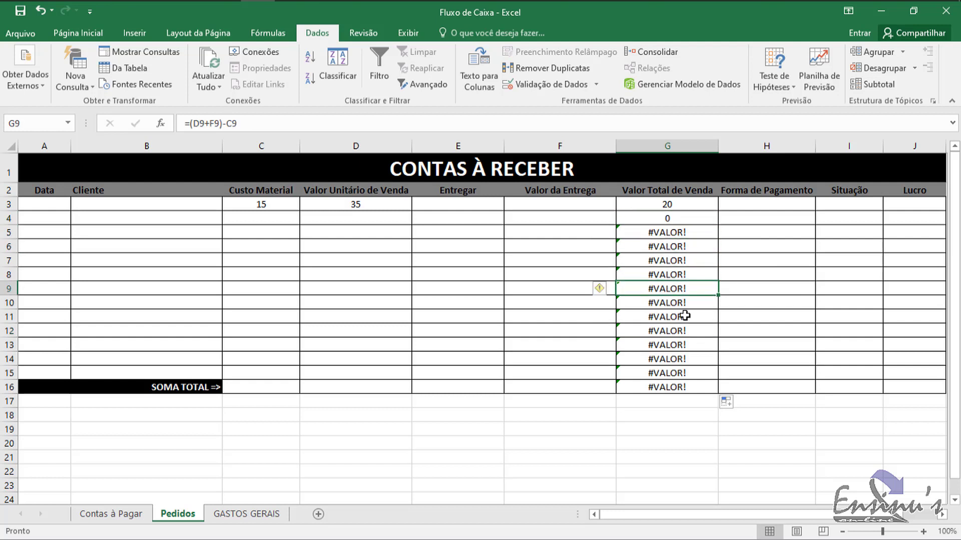
pyautogui.click(684, 315)
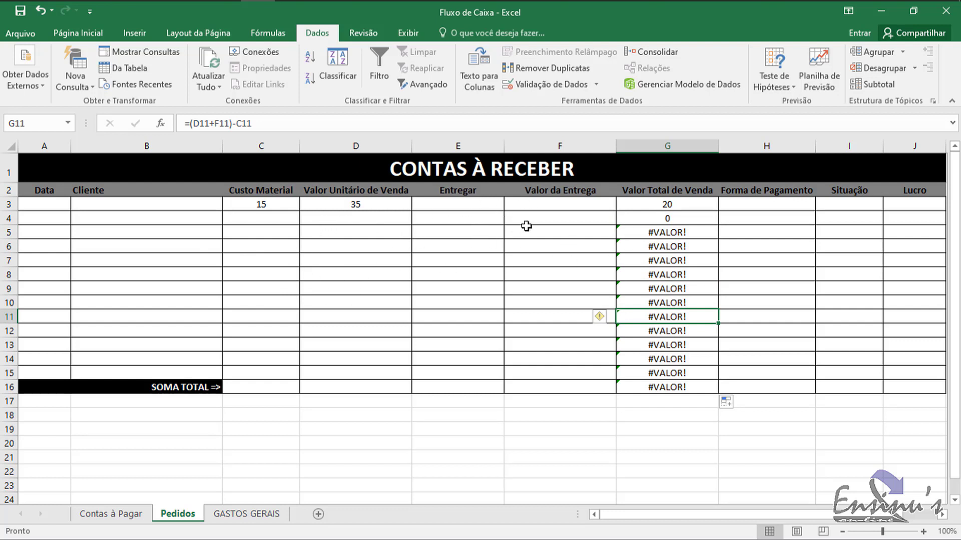
pyautogui.click(684, 233)
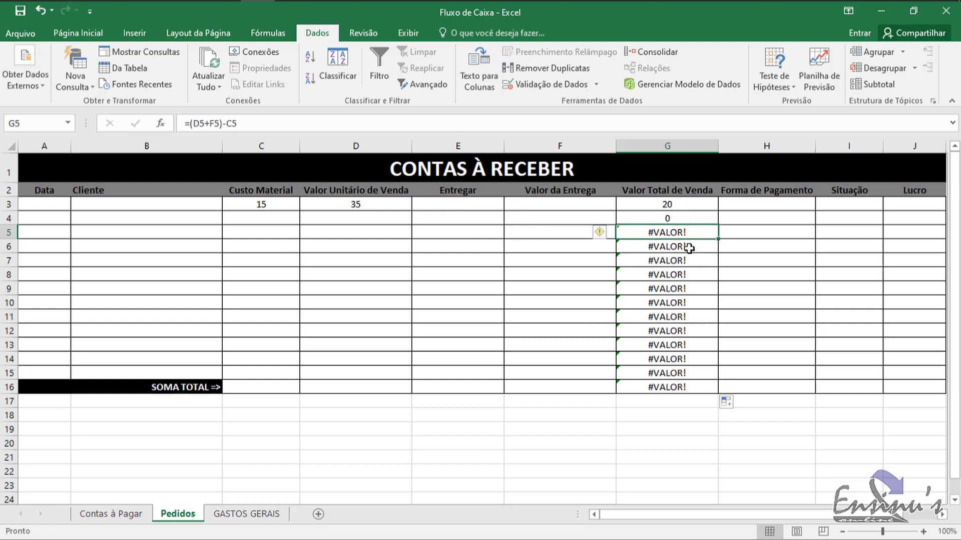
pyautogui.click(689, 248)
pyautogui.click(687, 285)
pyautogui.click(686, 319)
# Wrap the G3 formula in an SE test for an empty Valor da Entrega, so it reads =SE(F3="";"";(D3+F3)-C3)
pyautogui.click(680, 203)
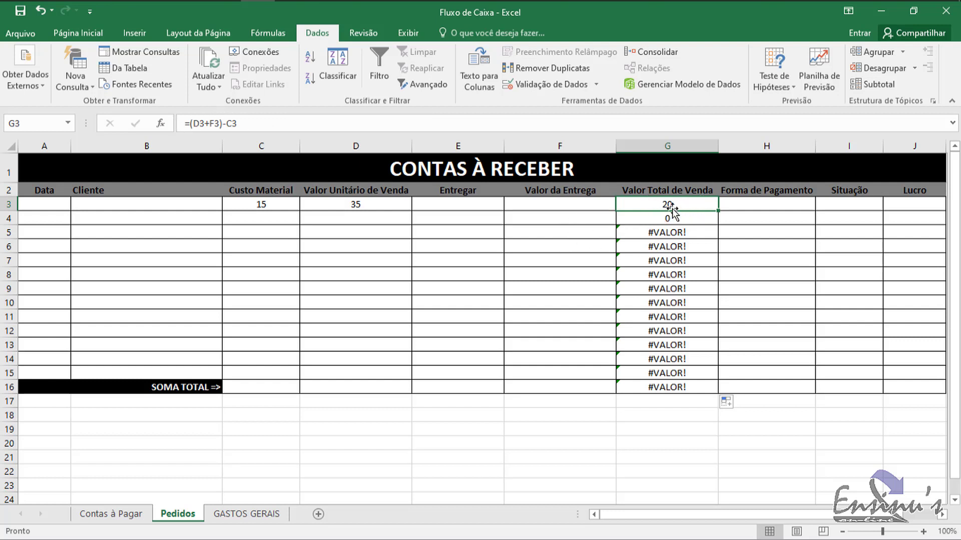
pyautogui.click(190, 123)
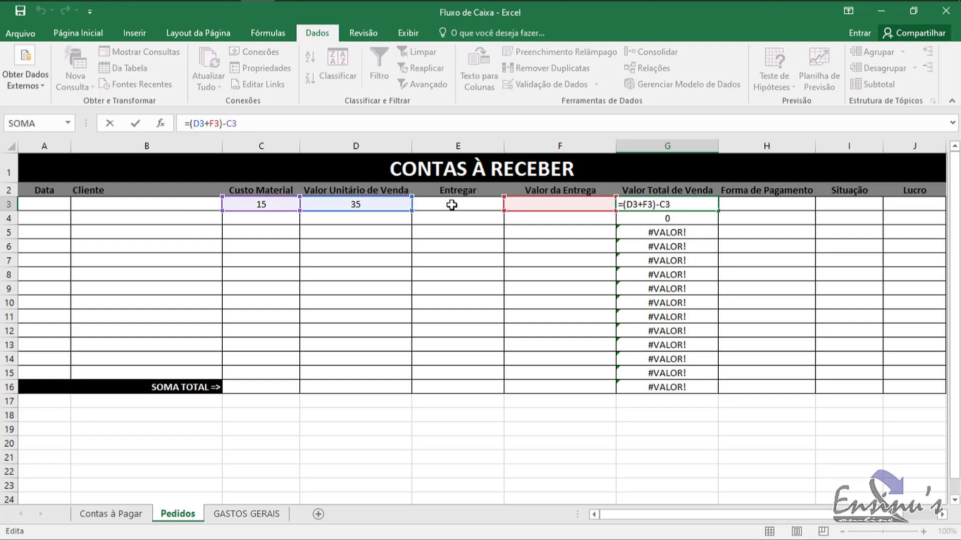
pyautogui.write('se')
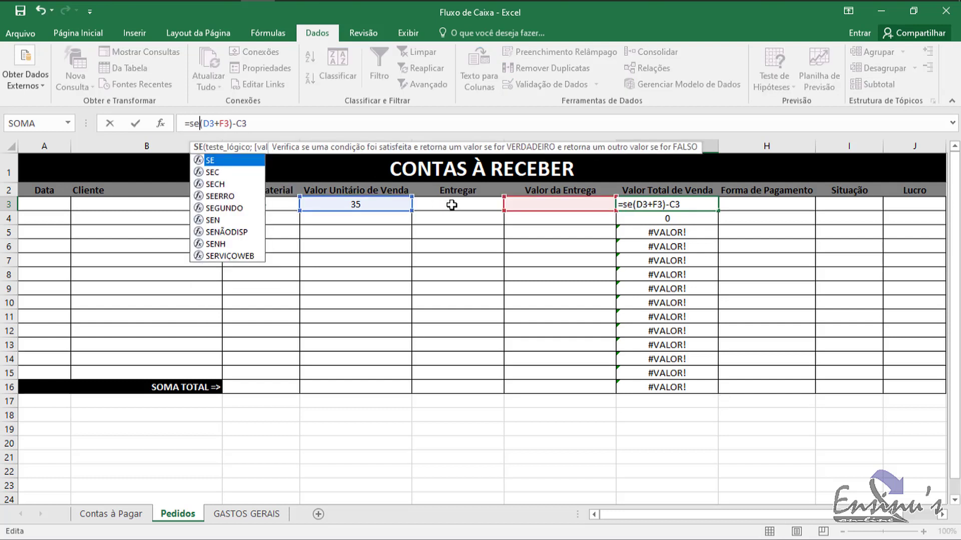
pyautogui.write('(')
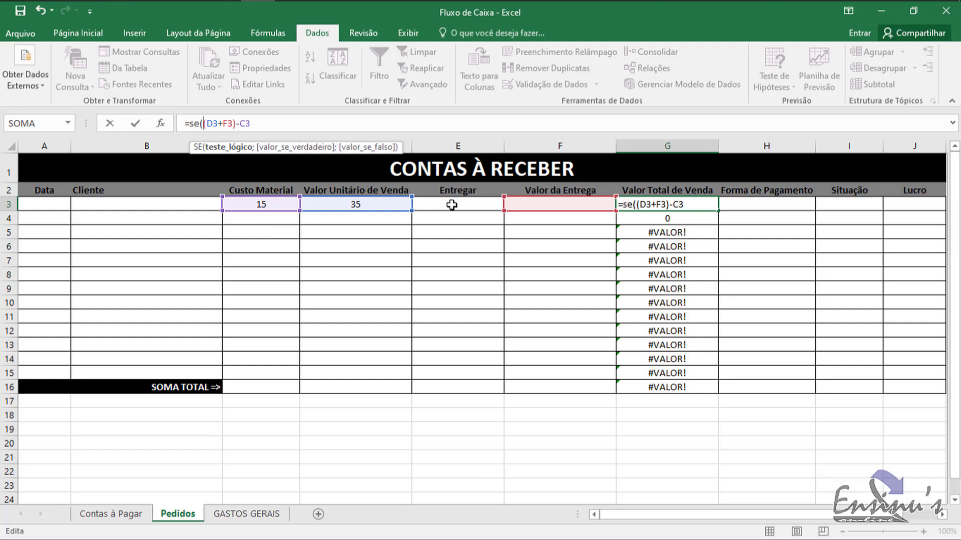
pyautogui.click(567, 204)
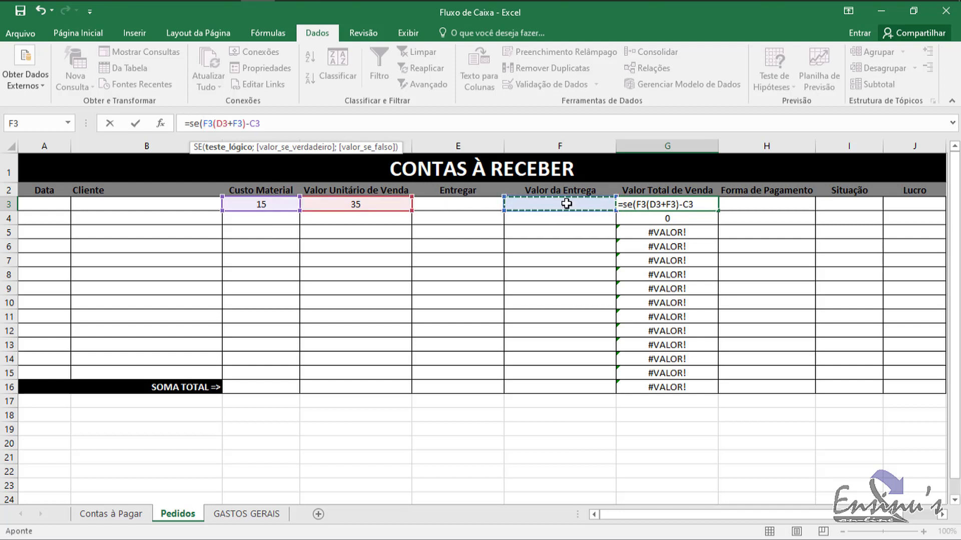
pyautogui.write('=')
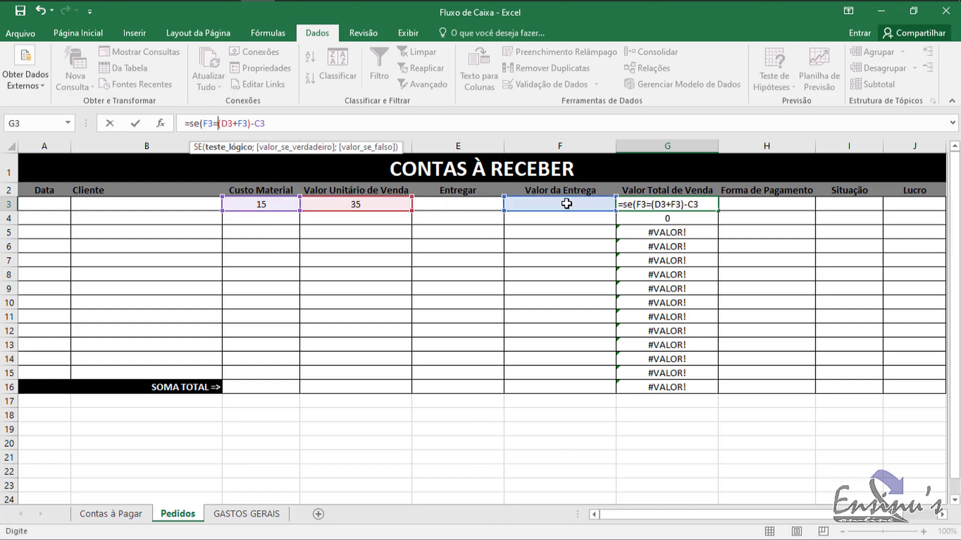
pyautogui.write('"";')
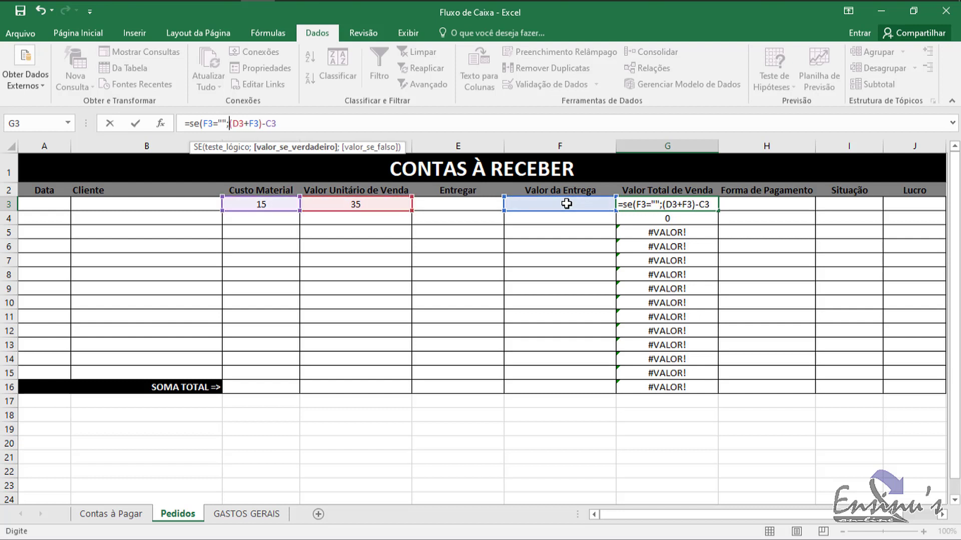
pyautogui.write('""')
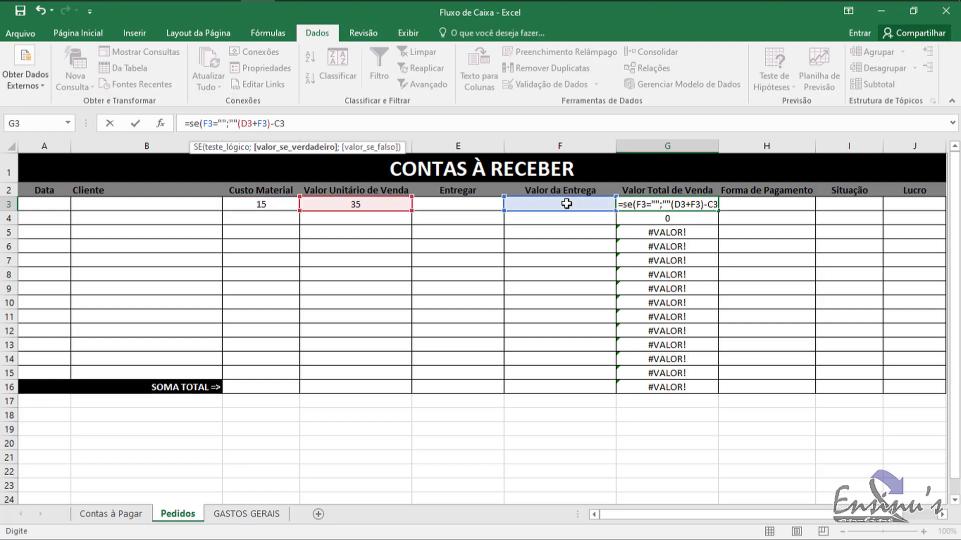
pyautogui.write(';(D3+F3')
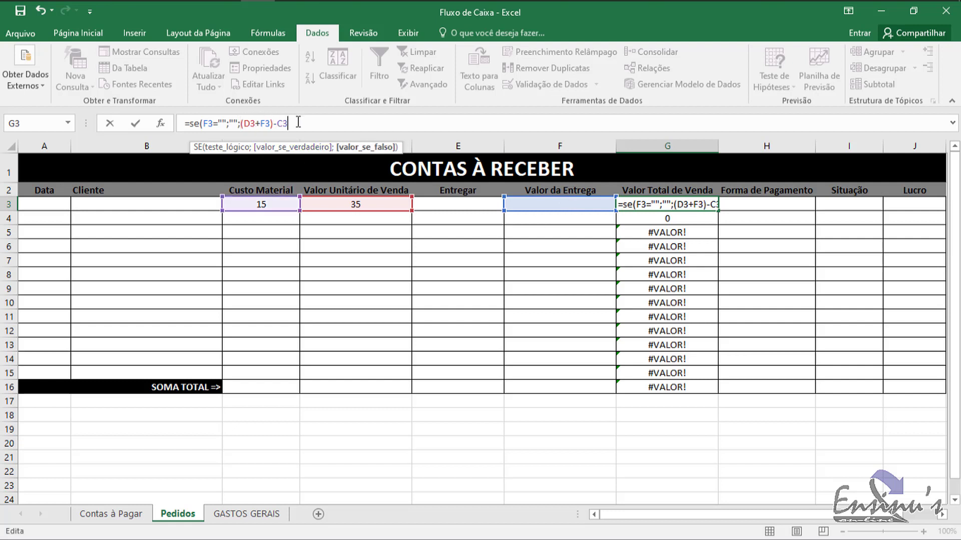
pyautogui.write(')')
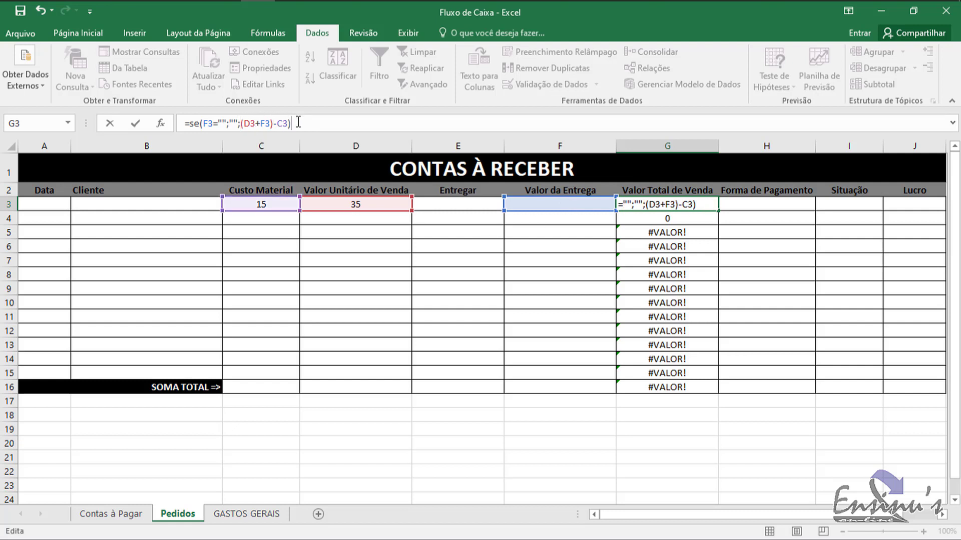
pyautogui.press('Return')
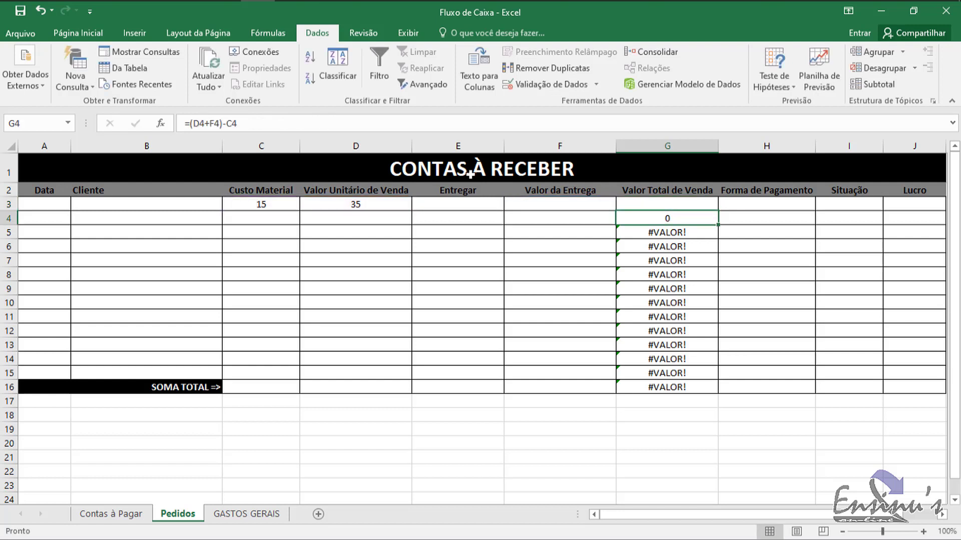
# In the G3 formula, open a nested E function inside SE and remove the old F3="";""; arguments
pyautogui.click(682, 201)
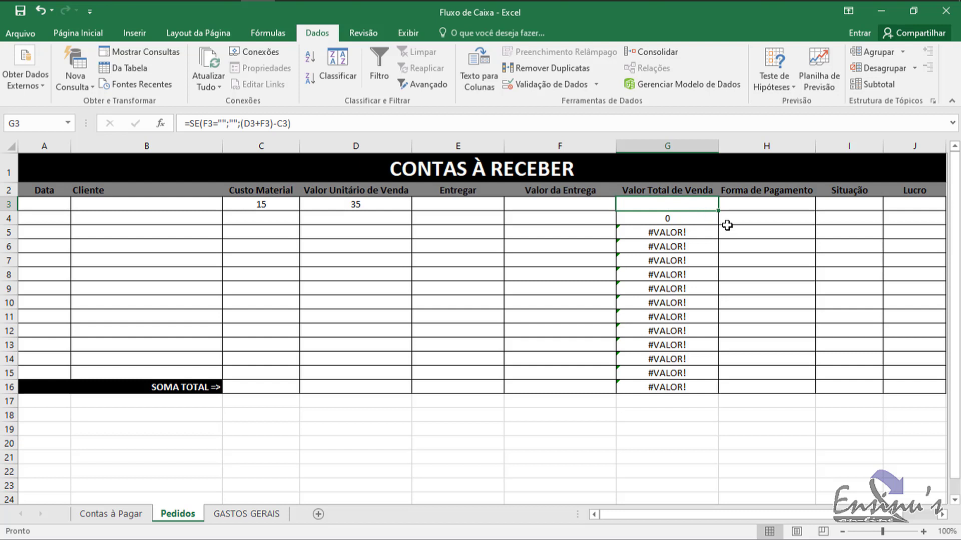
pyautogui.click(199, 123)
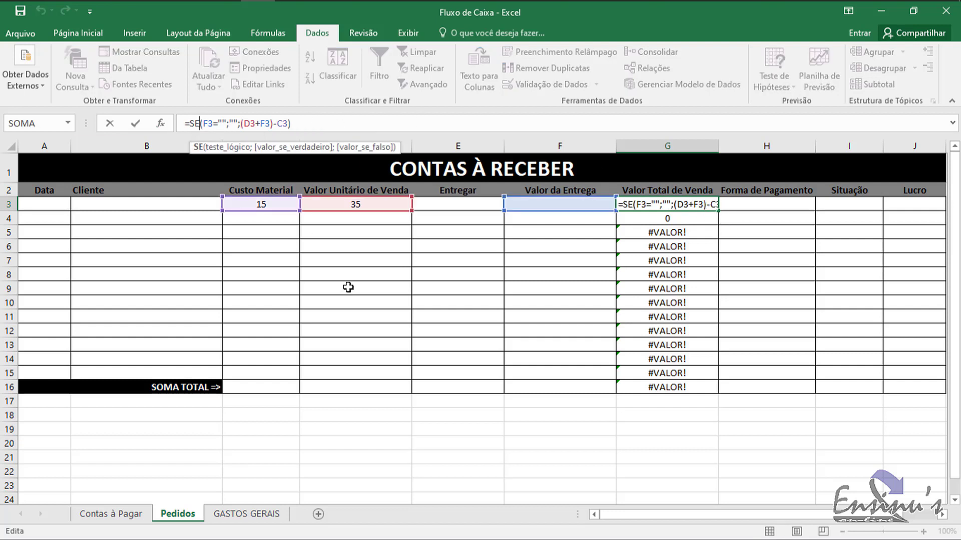
pyautogui.write('(')
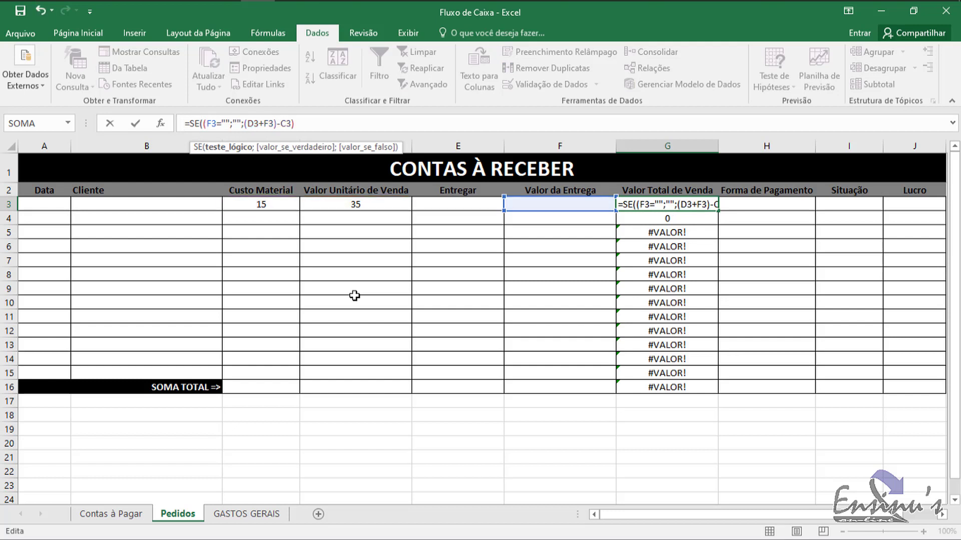
pyautogui.write('e')
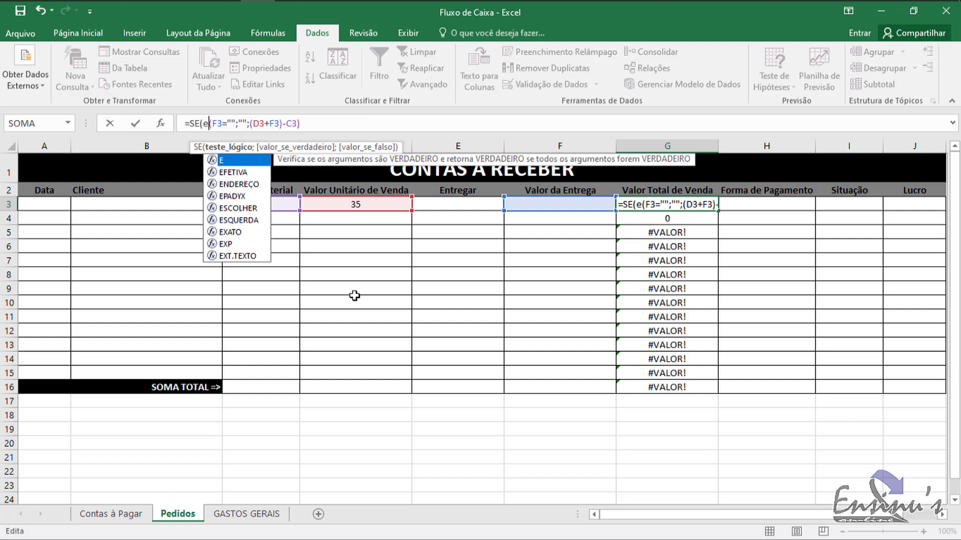
pyautogui.write('(')
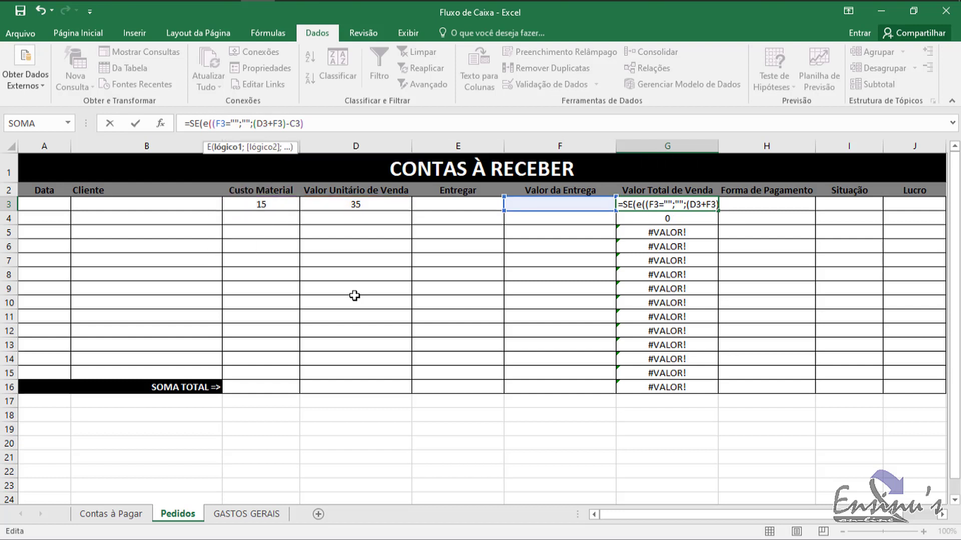
pyautogui.press('Delete')
pyautogui.press('Delete')
pyautogui.press('Delete')
pyautogui.press('Delete')
pyautogui.press('Delete')
pyautogui.press('Delete')
pyautogui.press('Delete')
pyautogui.press('Delete')
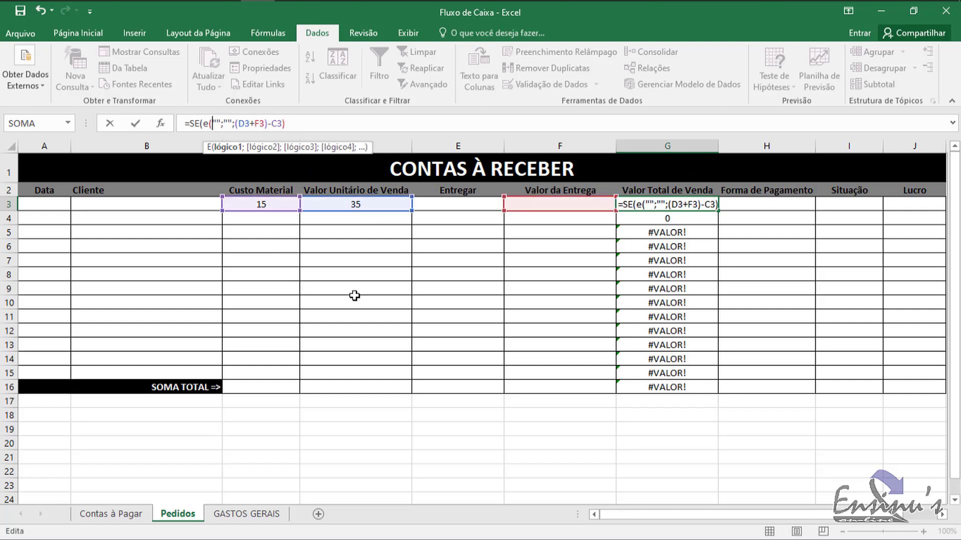
pyautogui.press('Delete')
pyautogui.press('Delete')
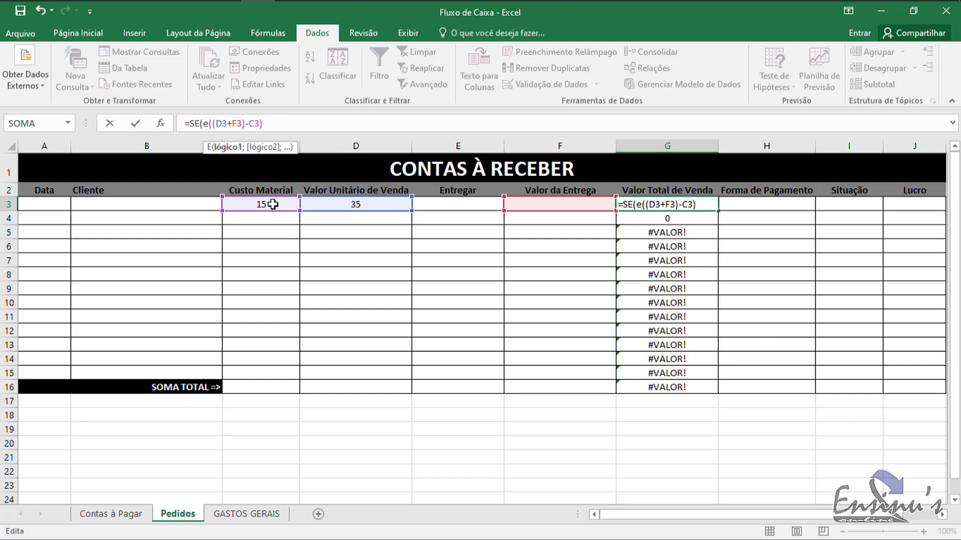
# Enter D3="" and F3="" as the two conditions of the E function in G3 and close it
pyautogui.click(361, 205)
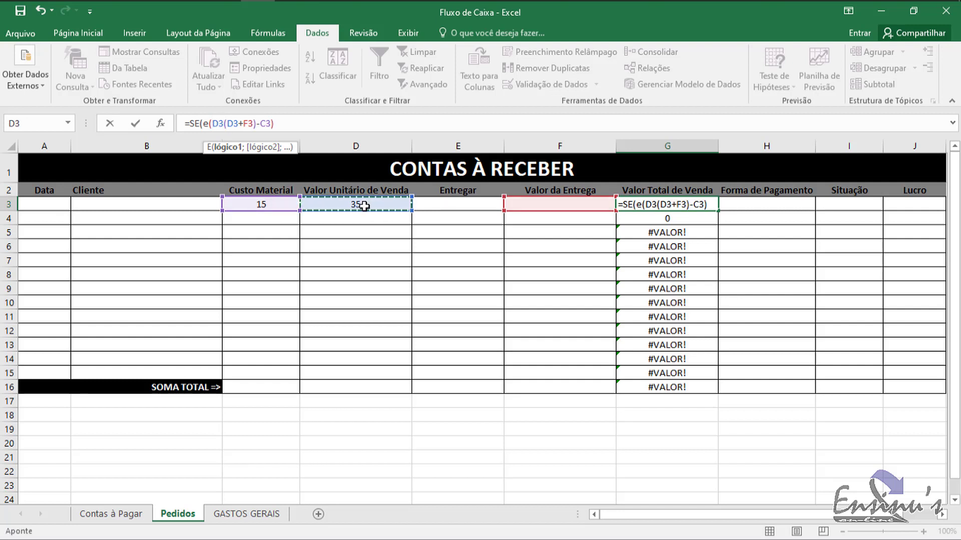
pyautogui.write('=')
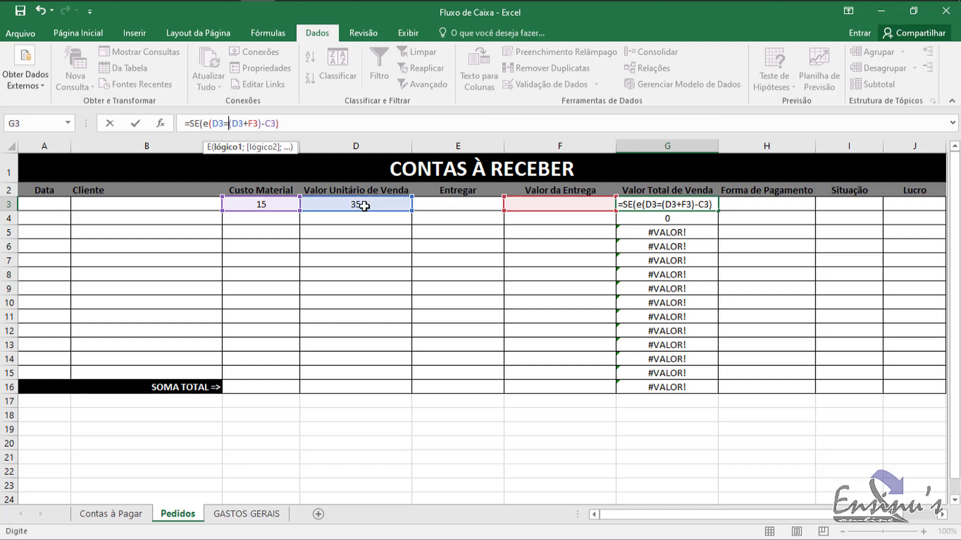
pyautogui.write('""')
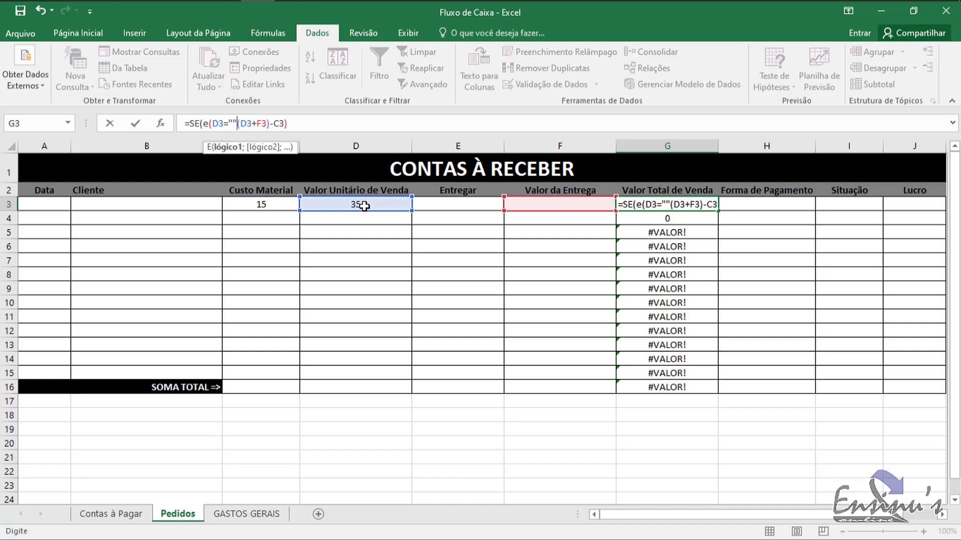
pyautogui.write(';')
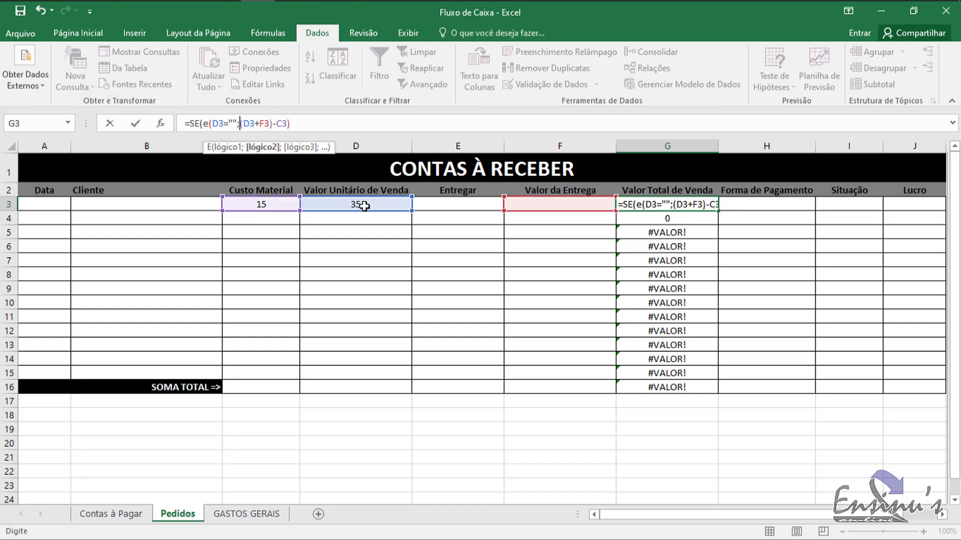
pyautogui.click(557, 203)
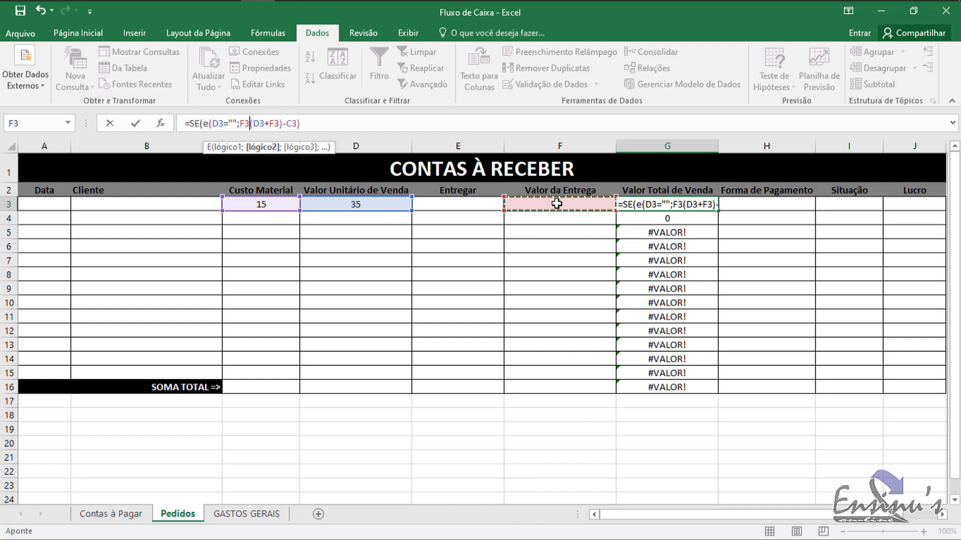
pyautogui.write('=""')
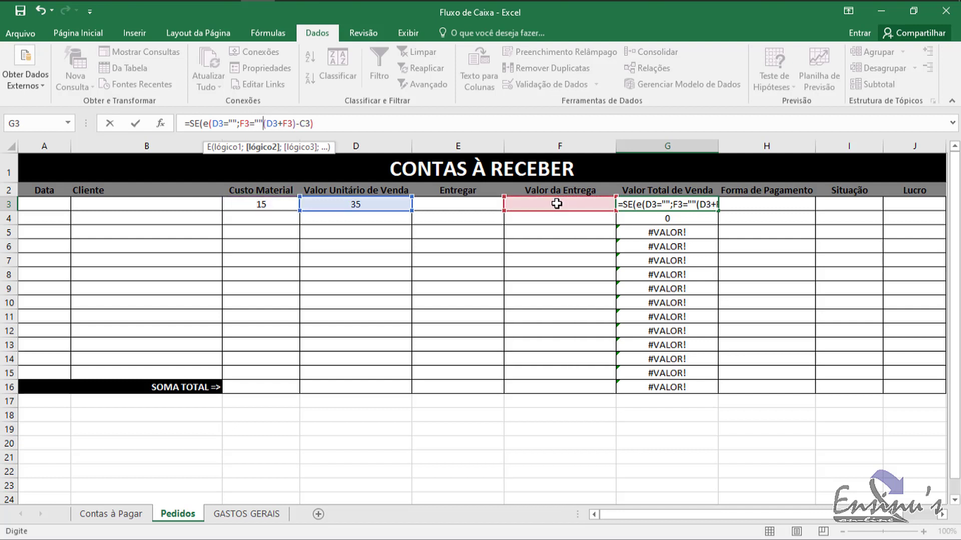
pyautogui.write(';')
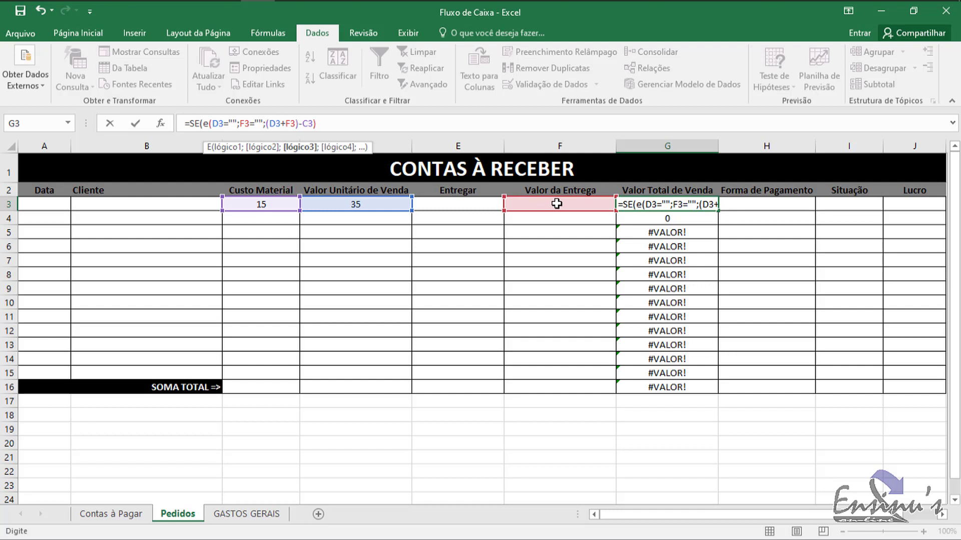
pyautogui.press('BackSpace')
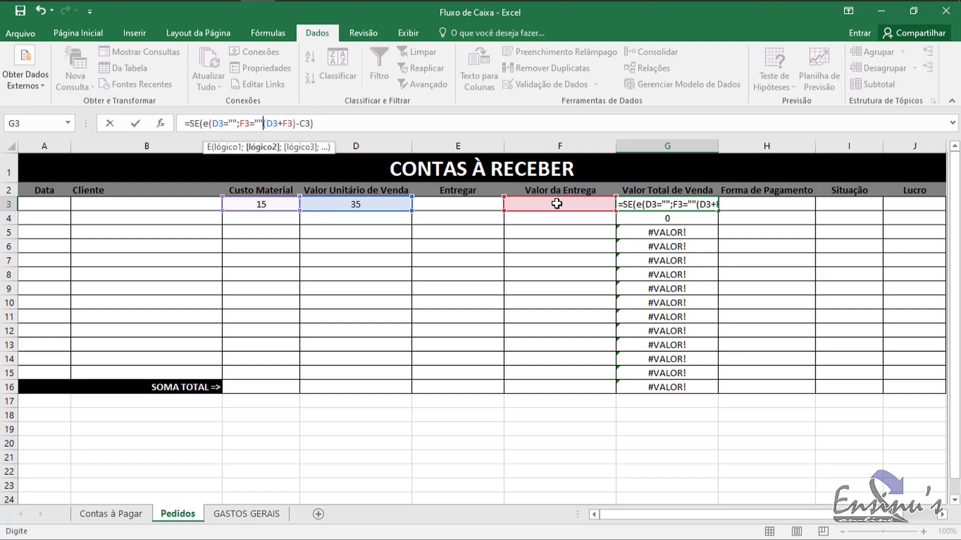
pyautogui.write(');')
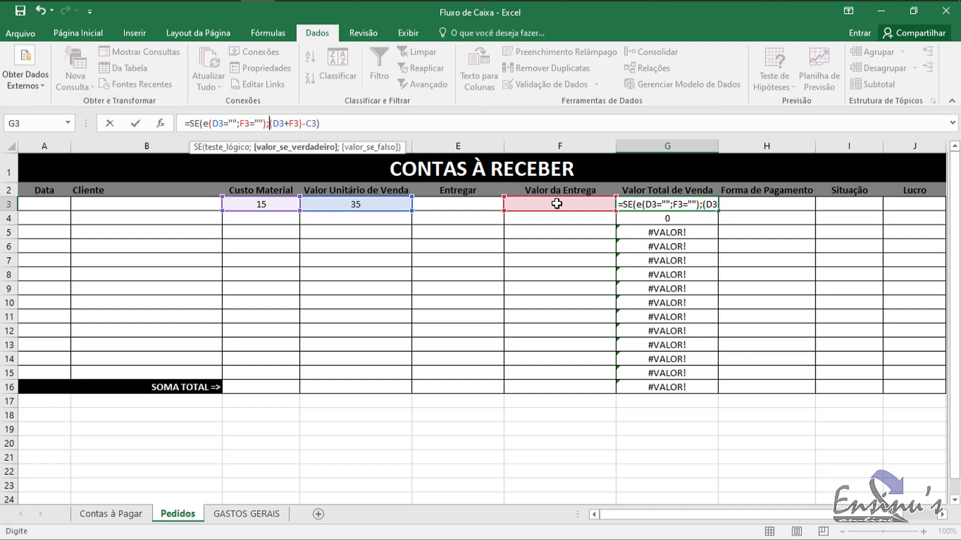
# Return "" when the test is true and commit G3 as =SE(E(D3="";F3="");"";(D3+F3)-C3)
pyautogui.write('""')
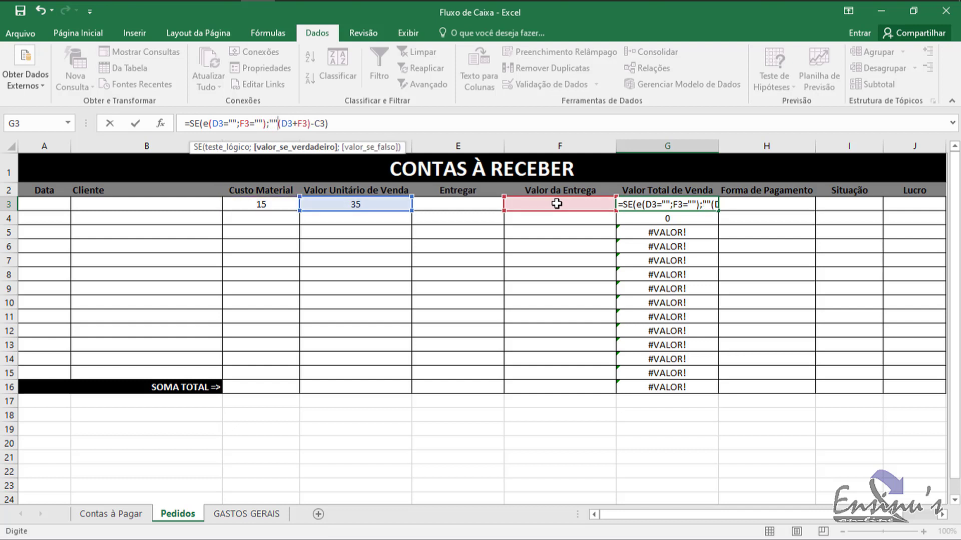
pyautogui.write(';')
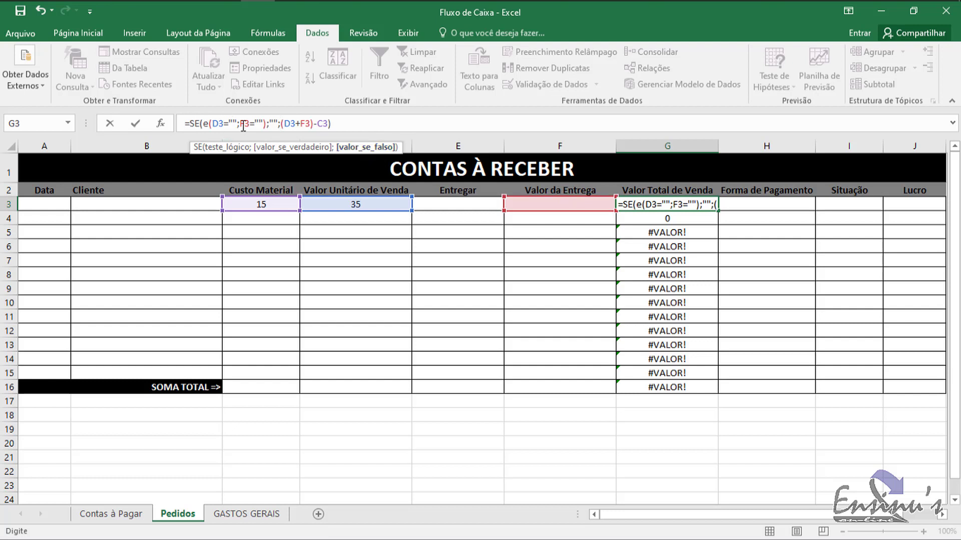
pyautogui.click(343, 125)
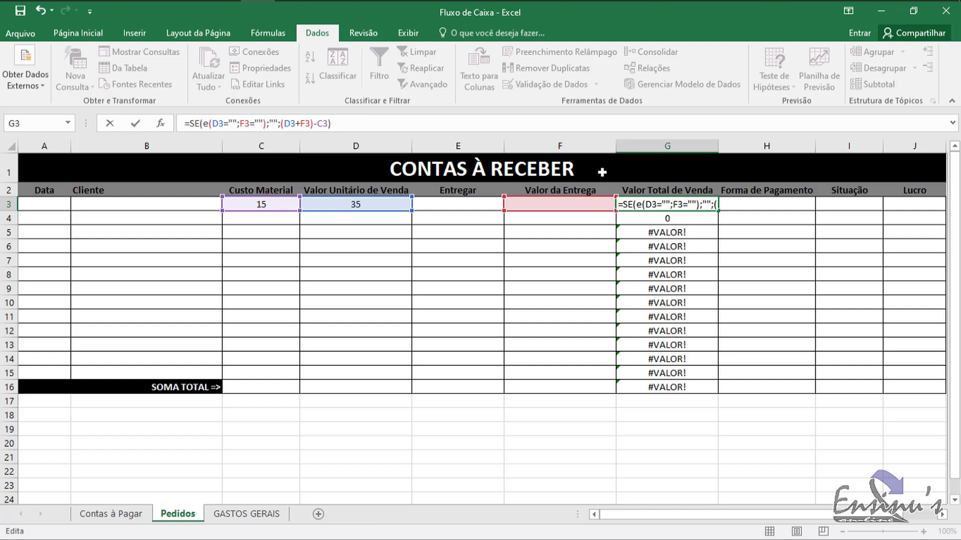
pyautogui.press('Return')
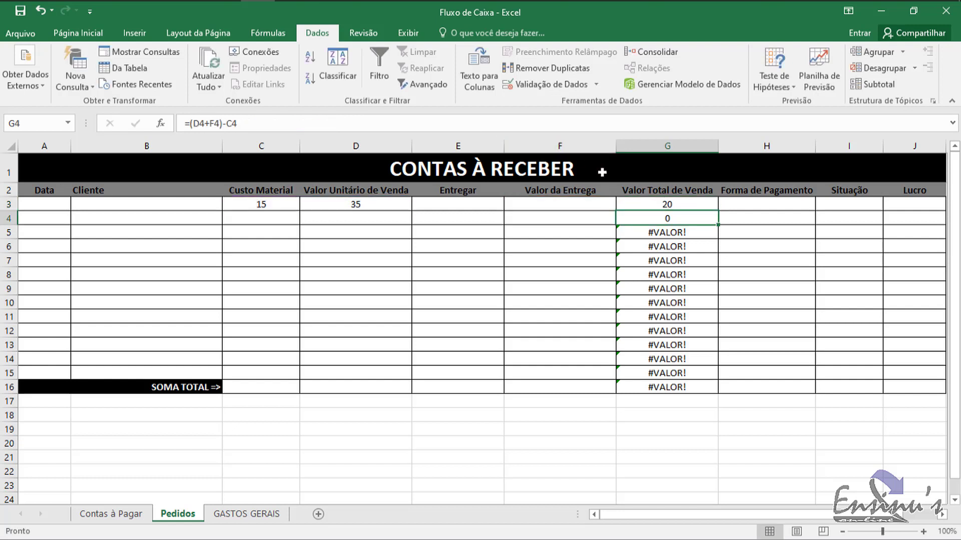
# Fill the revised G3 formula down the Valor Total de Venda column through G16
pyautogui.click(695, 204)
pyautogui.moveTo(718, 211); pyautogui.dragTo(722, 395)
pyautogui.click(717, 441)
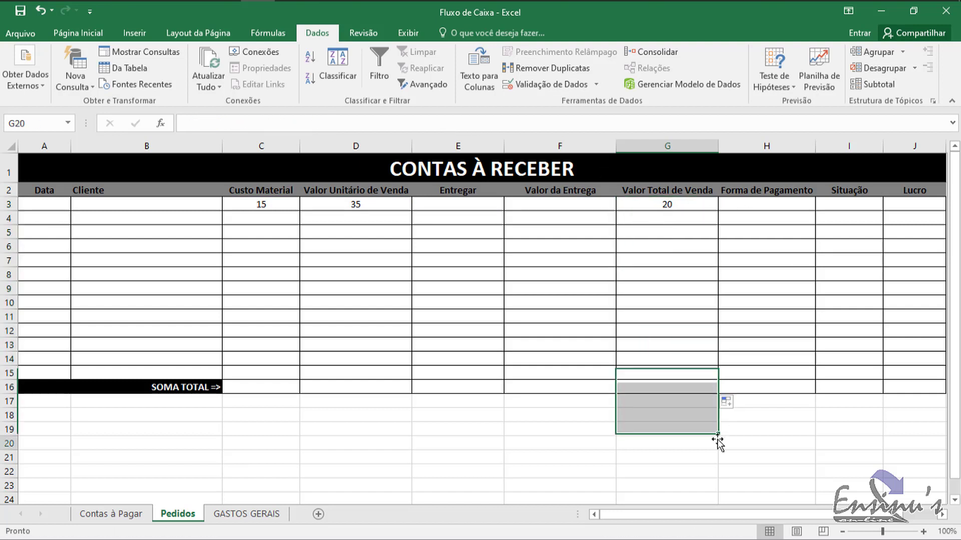
# Examine the copied formulas and their results in the Valor Total de Venda cells between G3 and G14
pyautogui.click(672, 207)
pyautogui.click(674, 218)
pyautogui.click(678, 245)
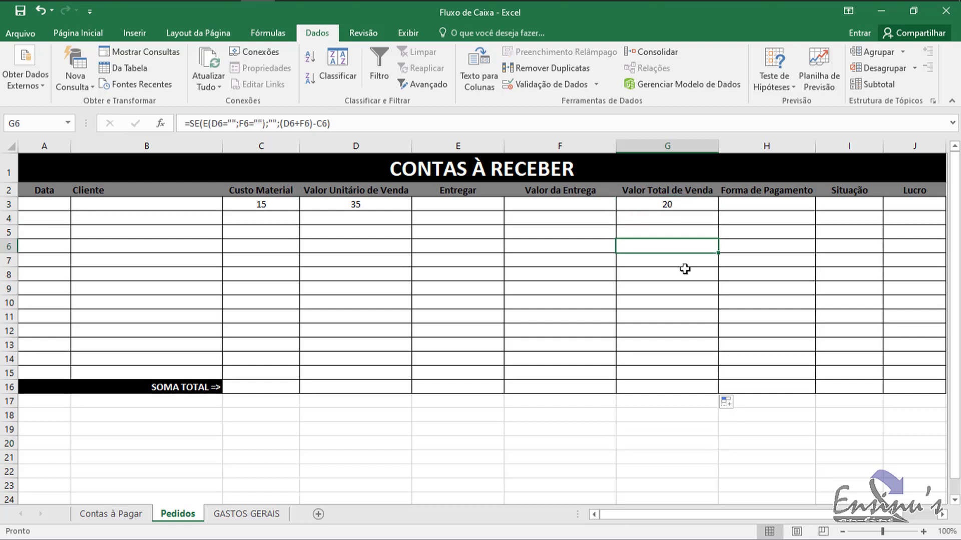
pyautogui.click(684, 272)
pyautogui.click(684, 303)
pyautogui.click(682, 331)
pyautogui.click(680, 358)
pyautogui.click(680, 289)
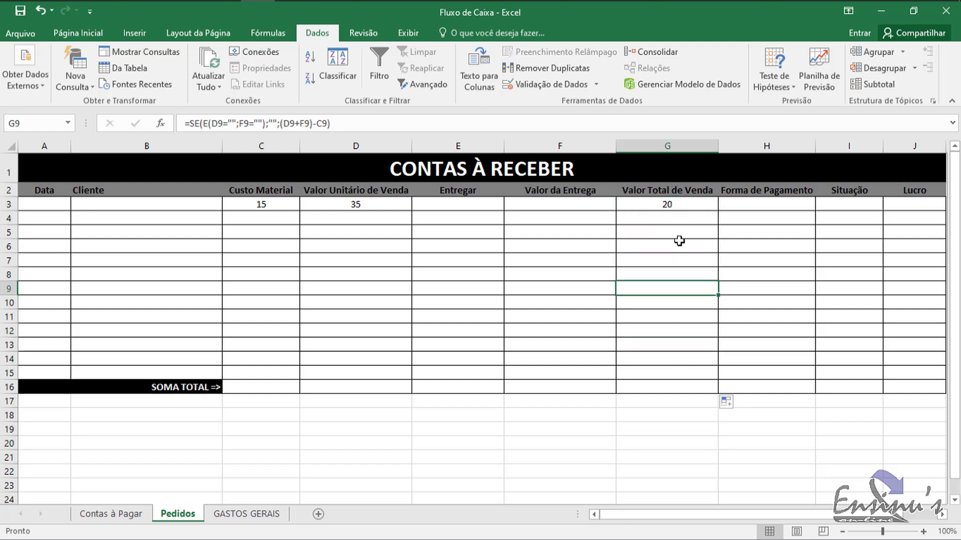
pyautogui.click(679, 240)
pyautogui.click(674, 218)
pyautogui.click(672, 205)
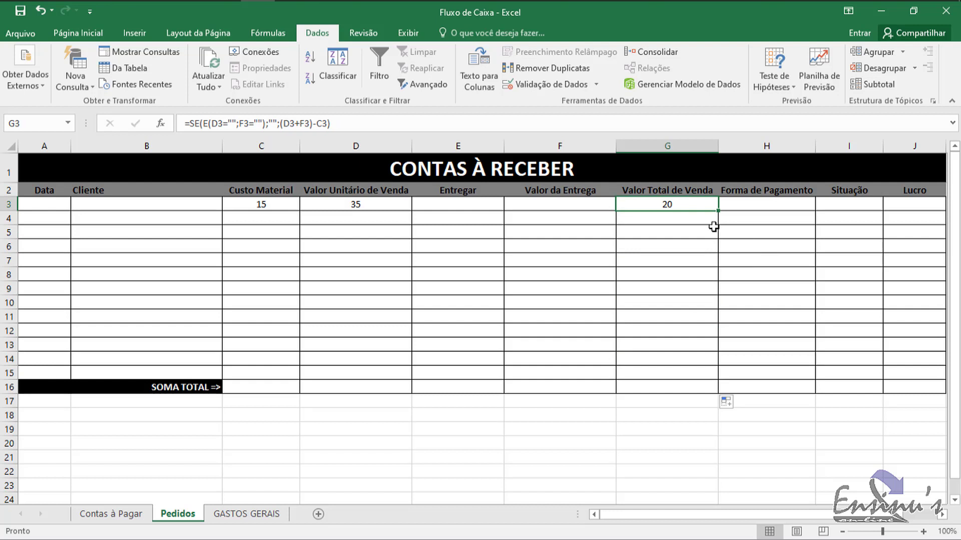
pyautogui.click(760, 206)
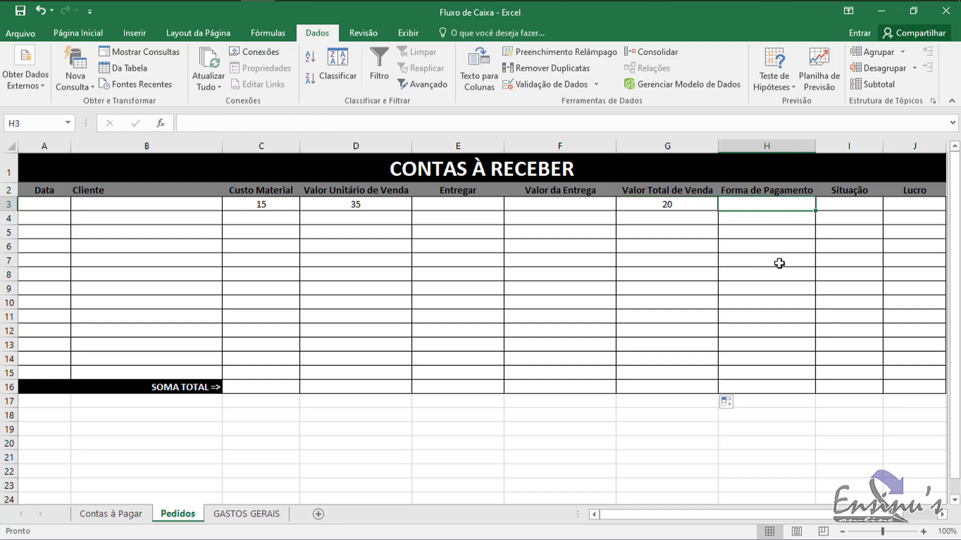
pyautogui.click(560, 205)
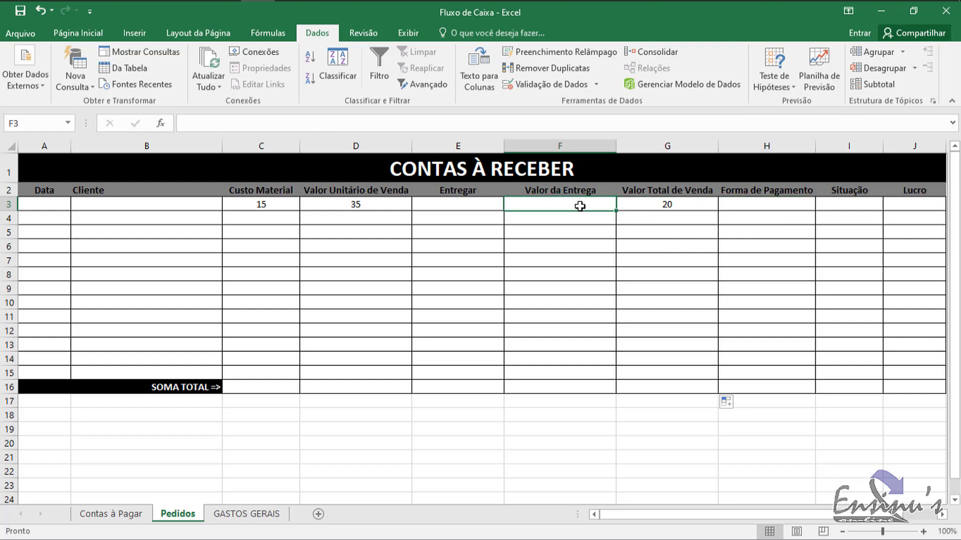
pyautogui.click(767, 203)
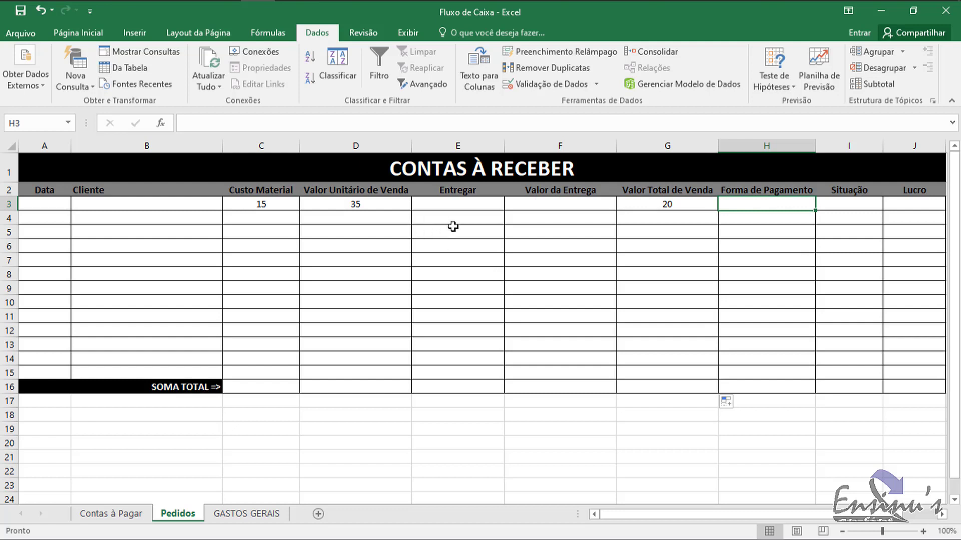
pyautogui.click(468, 208)
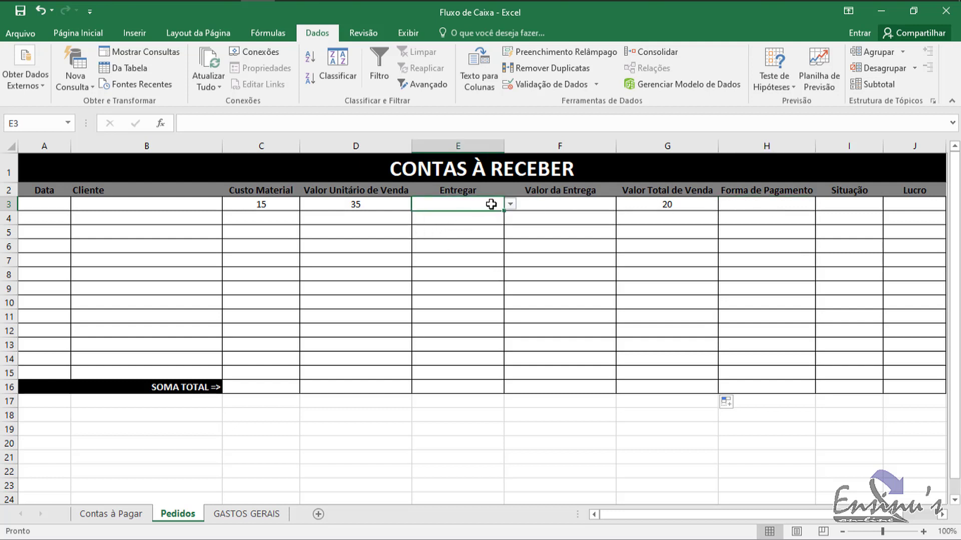
pyautogui.click(789, 208)
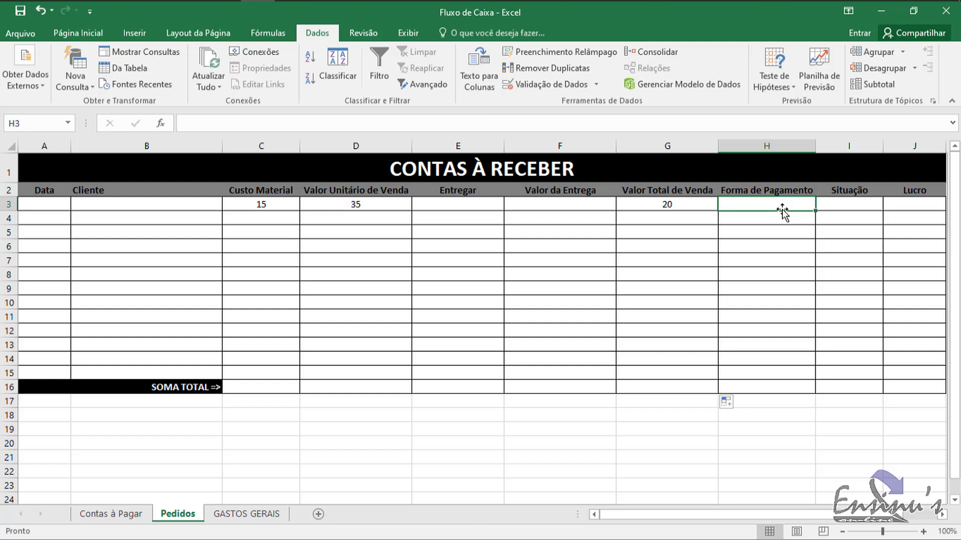
# Set data validation on the Forma de Pagamento cells H3:H16 to allow a list
pyautogui.moveTo(787, 198); pyautogui.dragTo(790, 388)
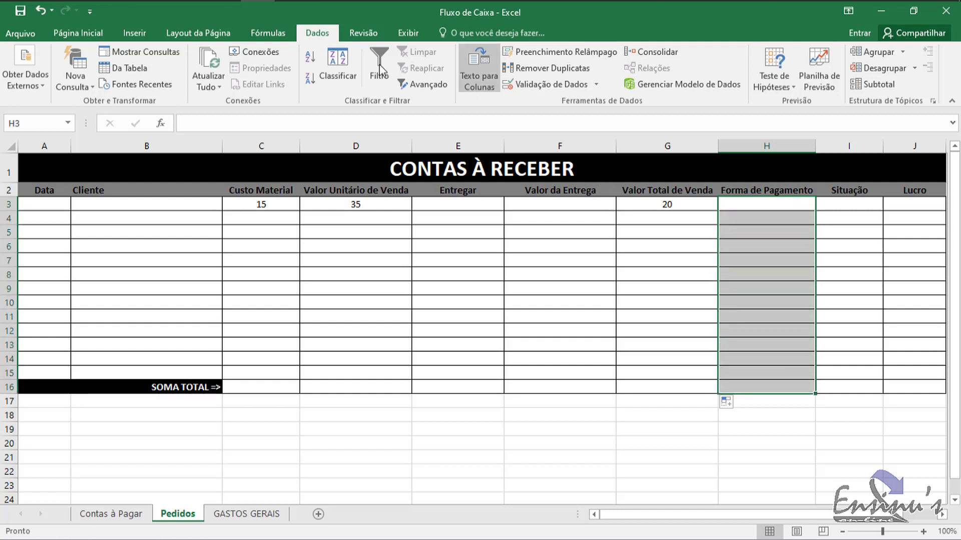
pyautogui.click(552, 85)
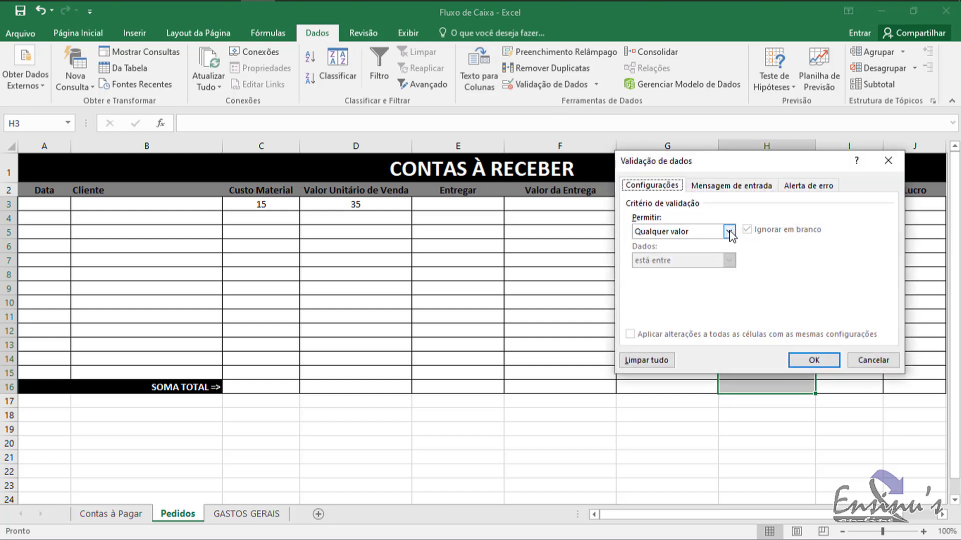
pyautogui.click(729, 231)
pyautogui.click(641, 272)
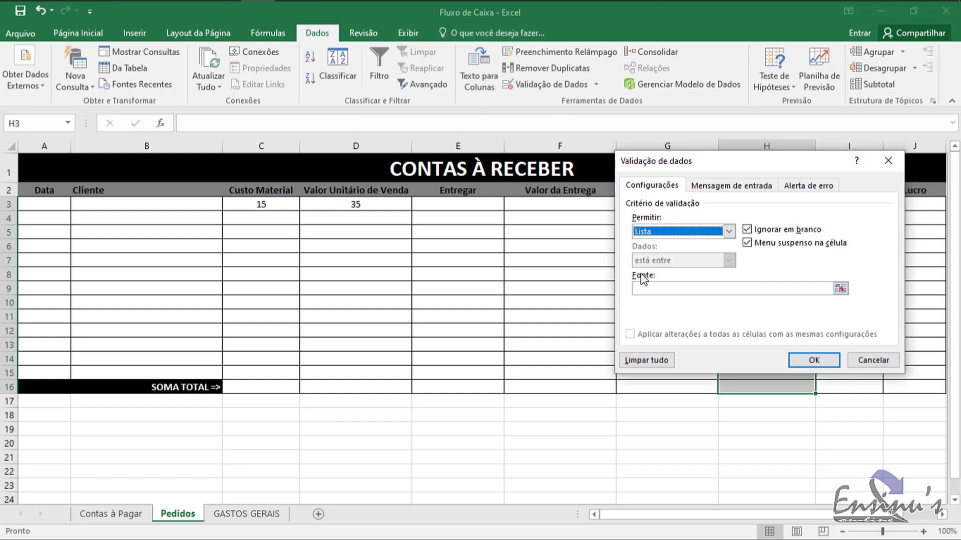
pyautogui.click(683, 290)
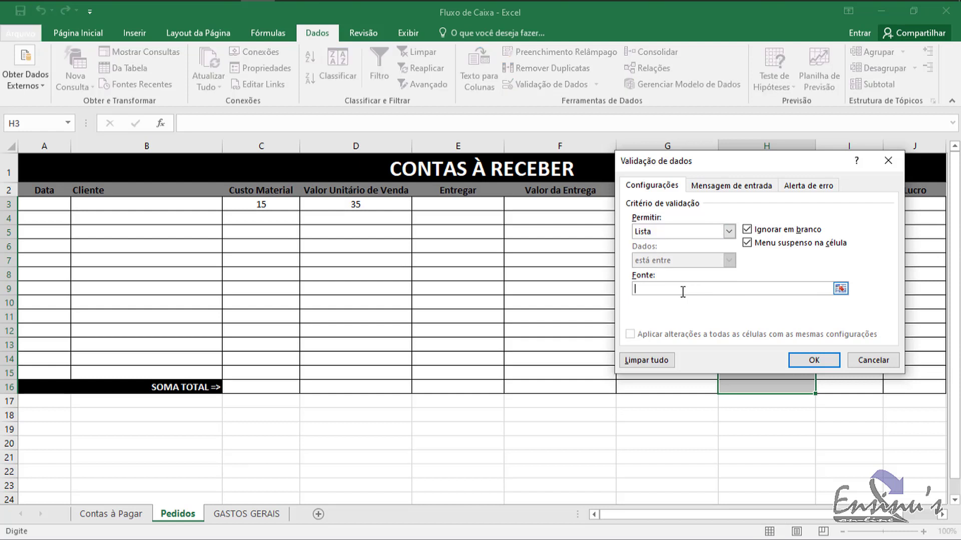
# Enter Dinheiro;Cartão de Crédito;Cartão de Débito;Transferência as the source of the Forma de Pagamento list
pyautogui.write('Dinheiro;Cartão de Crédito;Cart')
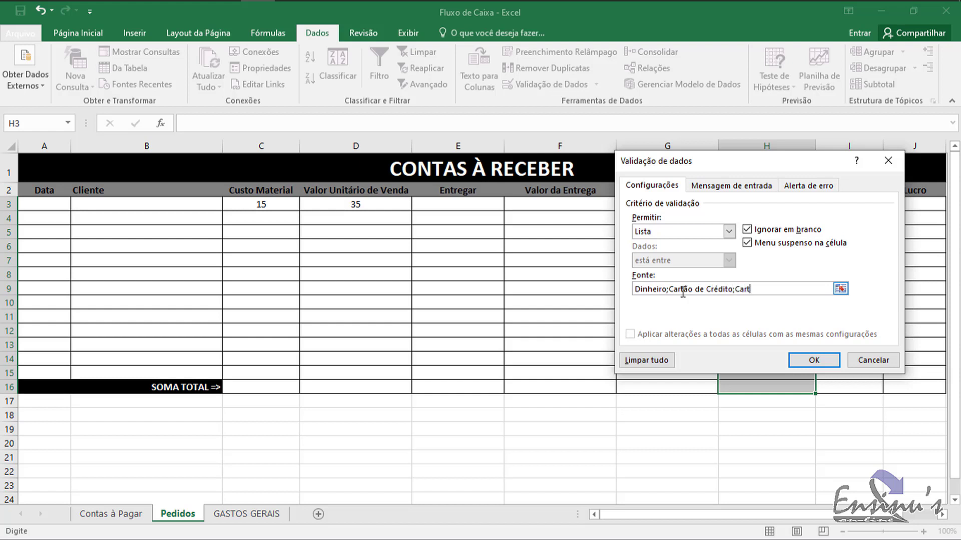
pyautogui.write('ão de Débito;Transfer')
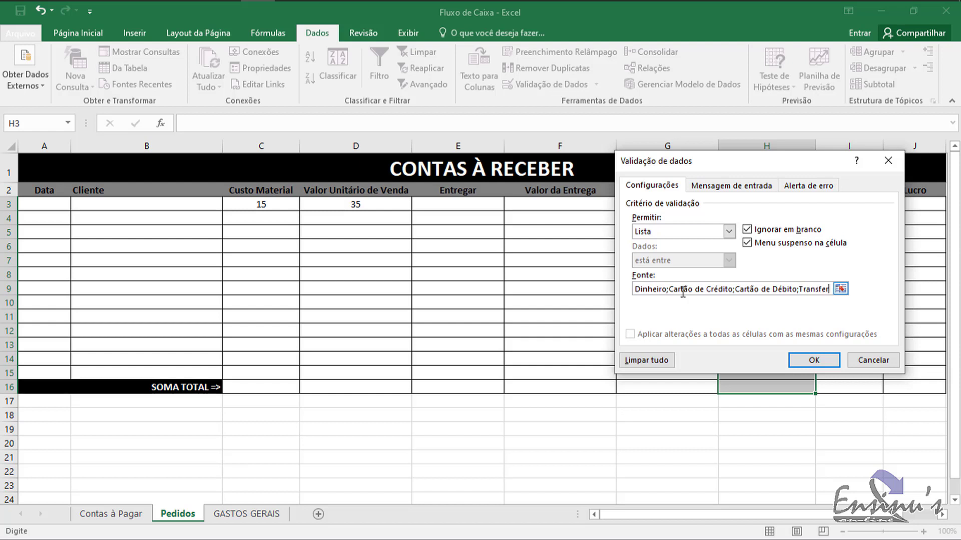
pyautogui.write('ência')
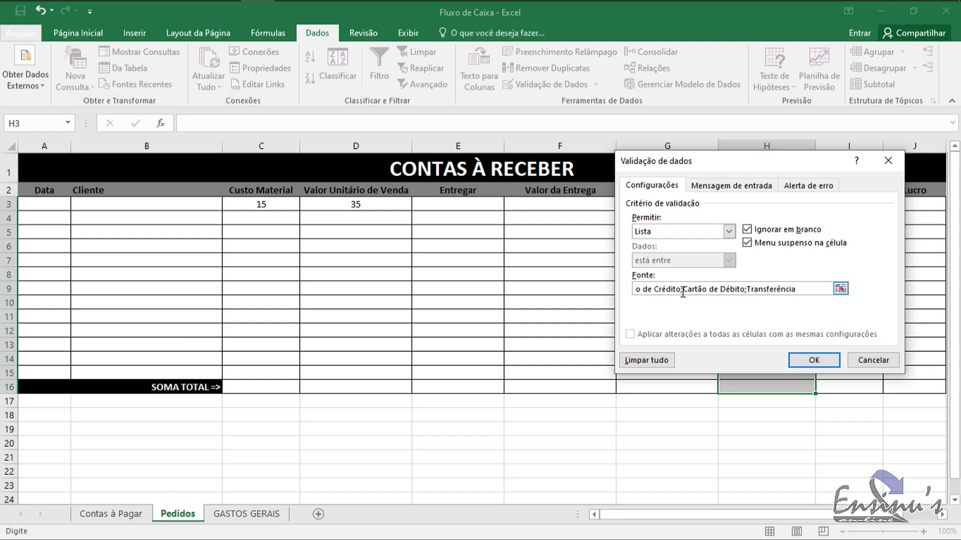
# Add PIX and Depósito to the end of the list source, separated by semicolons, and apply the validation
pyautogui.write('(P')
pyautogui.write('IX')
pyautogui.click(796, 290)
pyautogui.write(';')
pyautogui.press('Delete')
pyautogui.click(809, 289)
pyautogui.press('BackSpace')
pyautogui.write('+')
pyautogui.press('Right')
pyautogui.press('BackSpace')
pyautogui.press('BackSpace')
pyautogui.press('BackSpace')
pyautogui.press('BackSpace')
pyautogui.press('BackSpace')
pyautogui.write('Depósito')
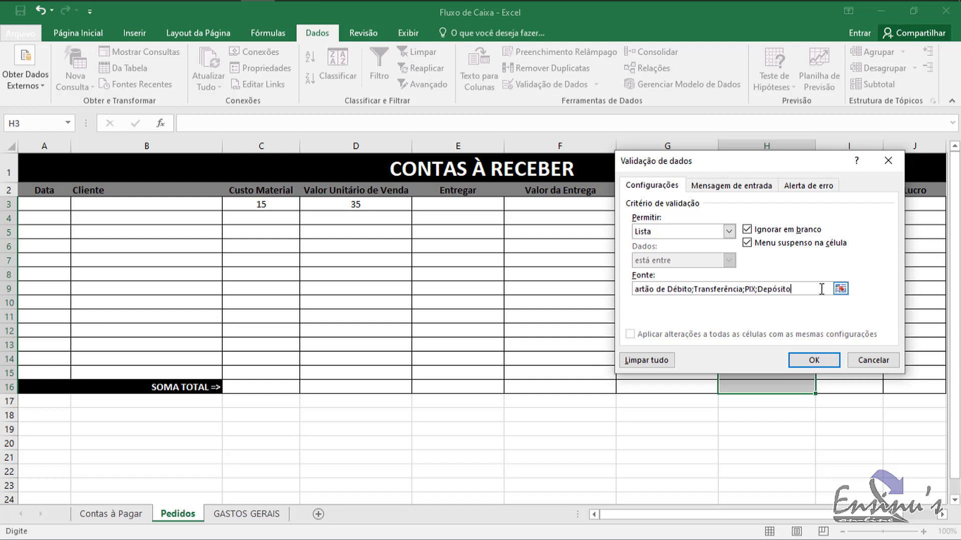
pyautogui.click(826, 362)
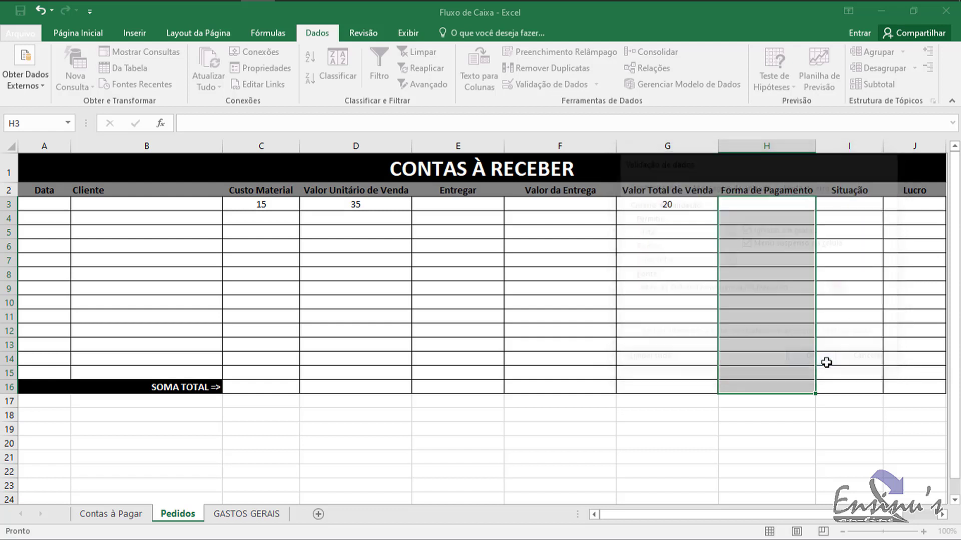
# Check the payment options in H3's dropdown and the dropdown's presence in other Forma de Pagamento cells
pyautogui.click(800, 205)
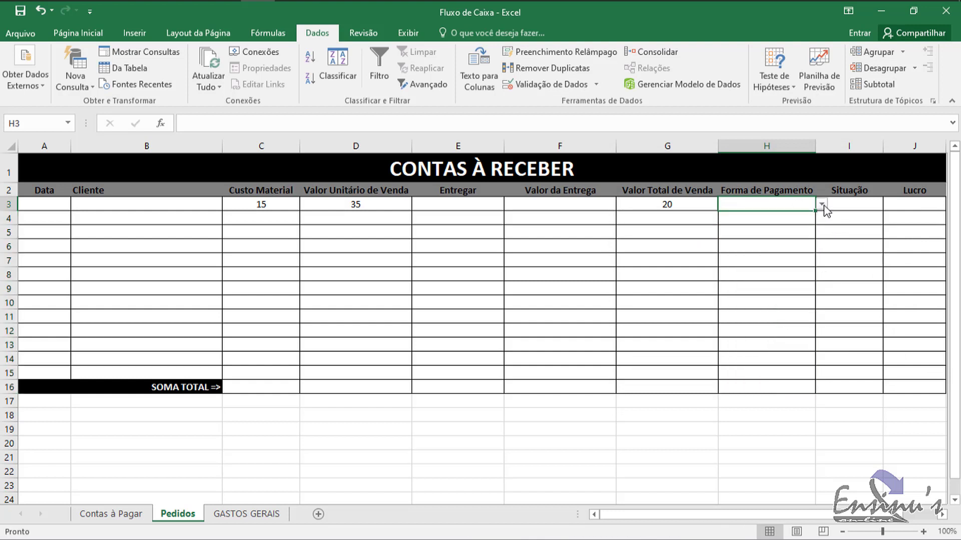
pyautogui.click(821, 204)
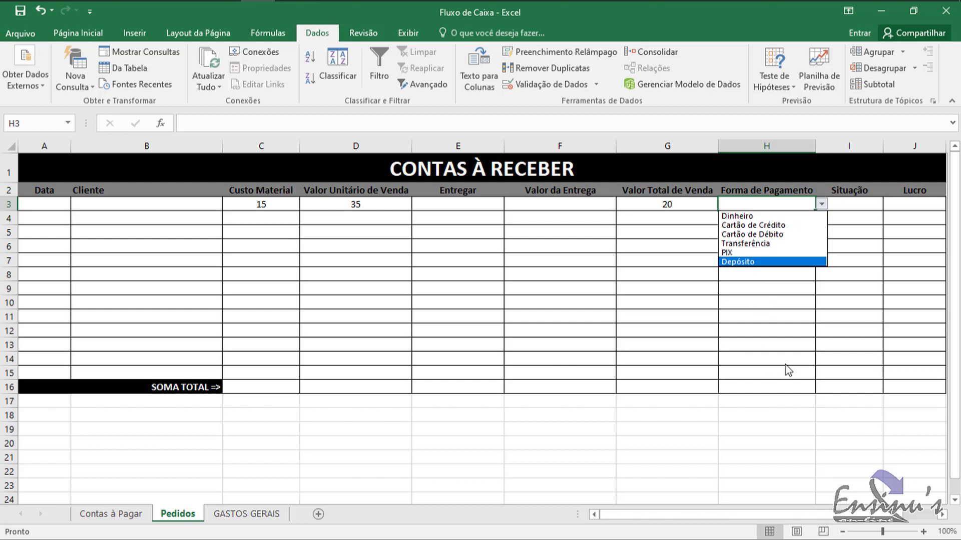
pyautogui.click(786, 330)
pyautogui.click(749, 303)
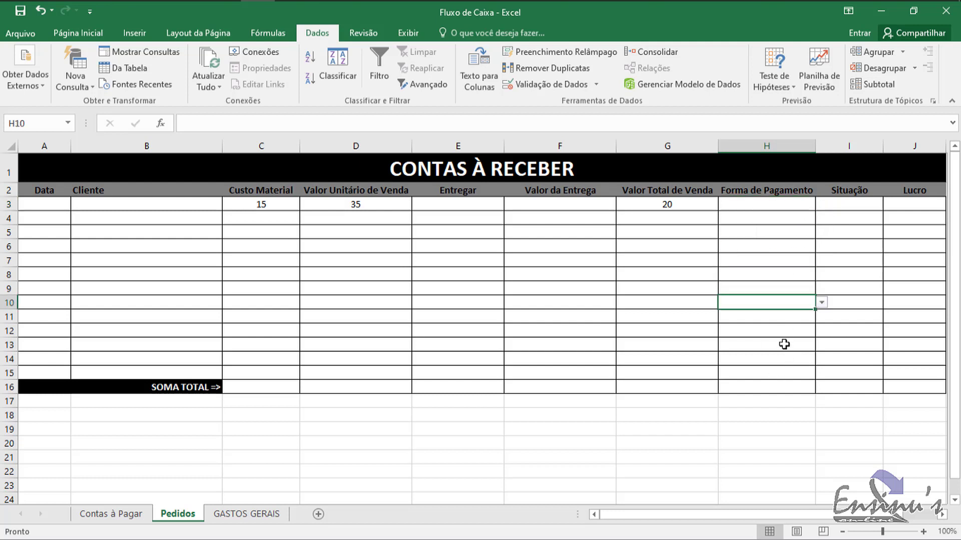
pyautogui.click(784, 360)
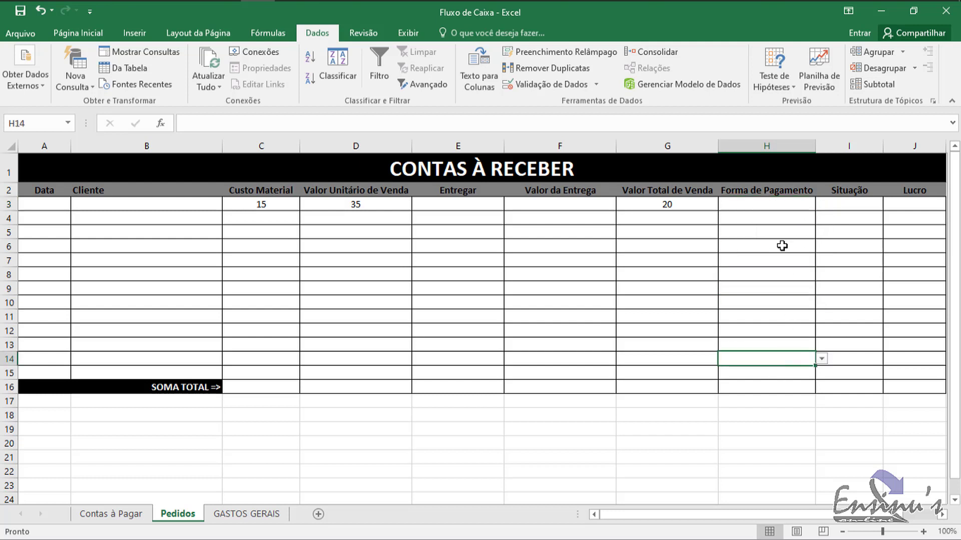
# Give the Situação cells I3:I16 a validation list with the source À Fazer;Pedido Pronto;Recebido
pyautogui.click(846, 206)
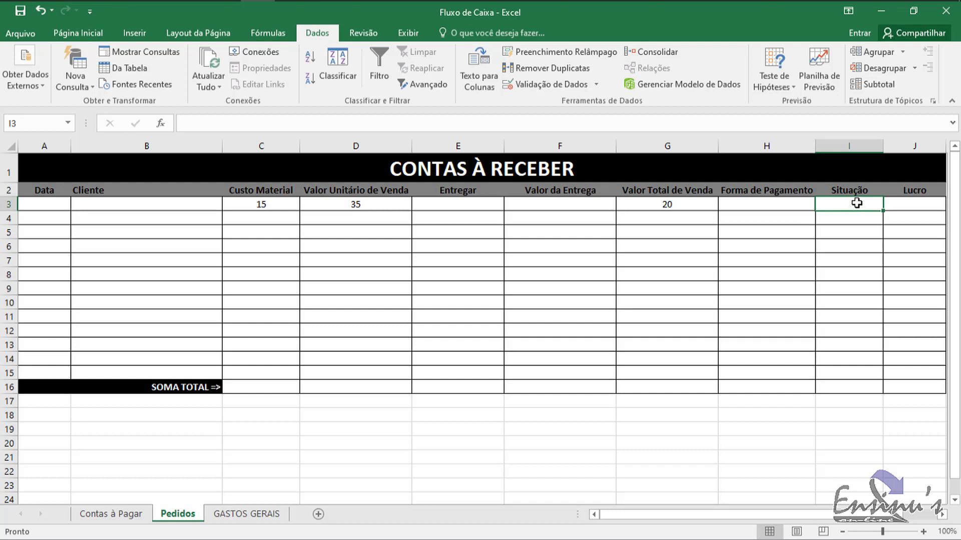
pyautogui.moveTo(856, 203); pyautogui.dragTo(851, 386)
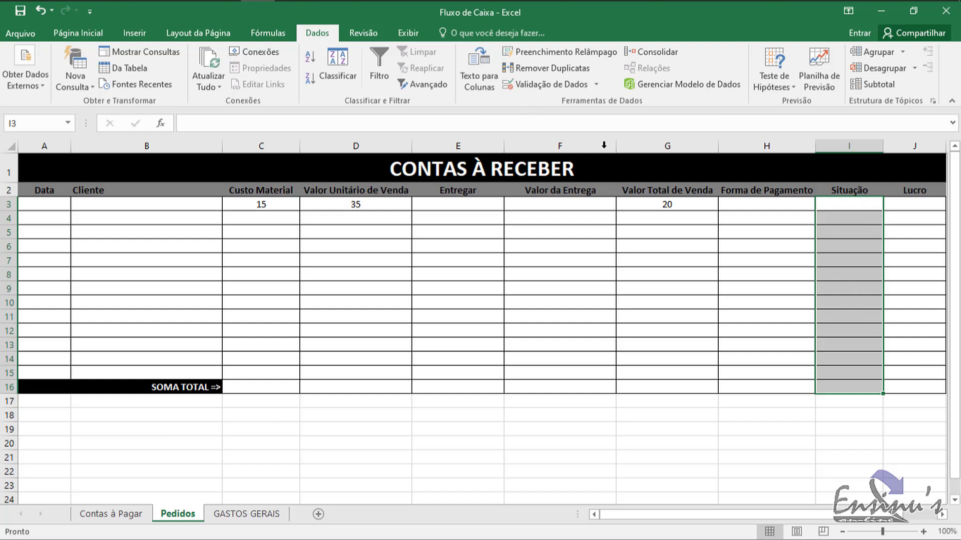
pyautogui.click(557, 85)
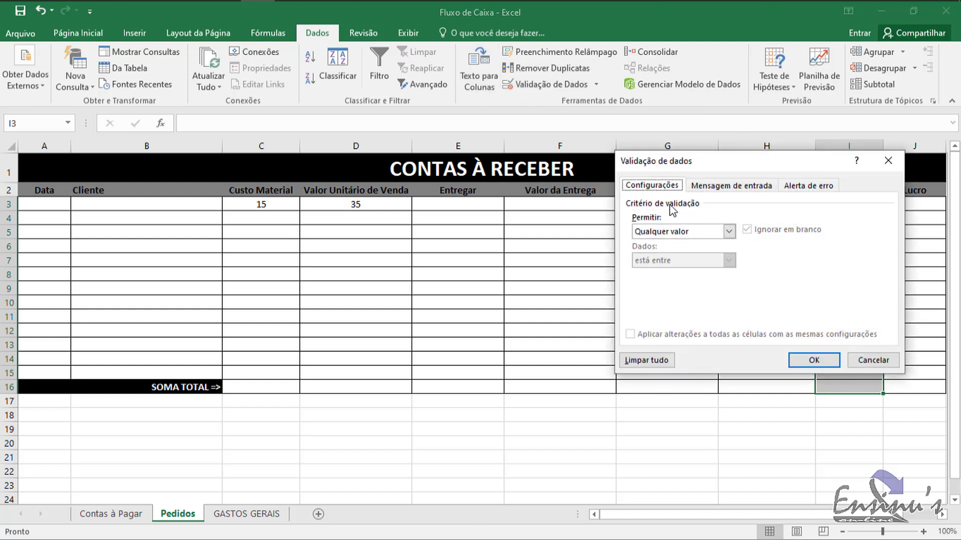
pyautogui.click(728, 231)
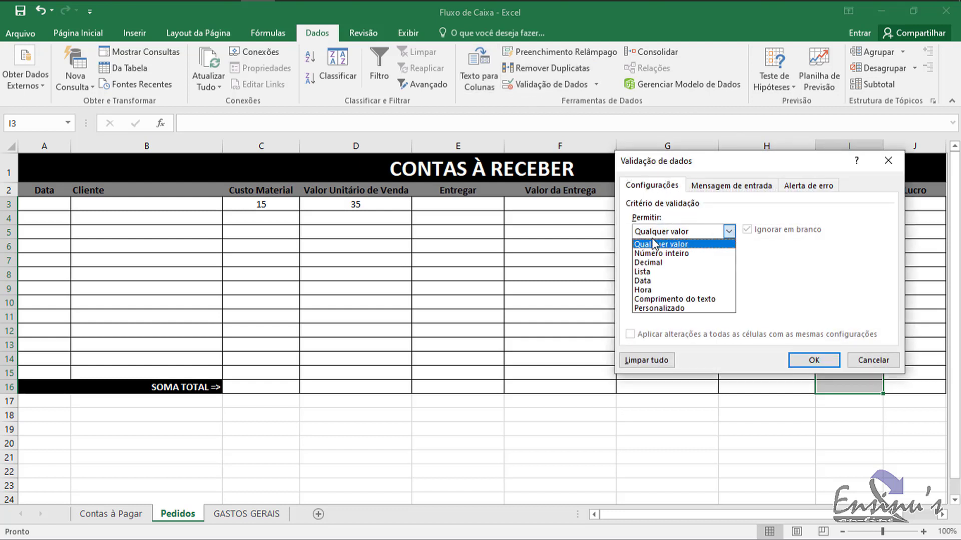
pyautogui.click(641, 272)
pyautogui.click(682, 289)
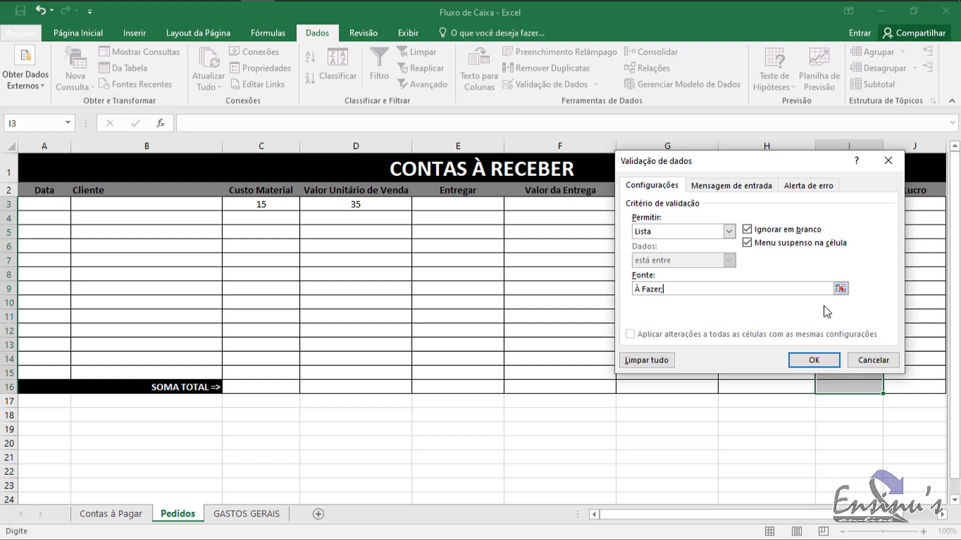
pyautogui.write('Pedido Pronto;Recebido')
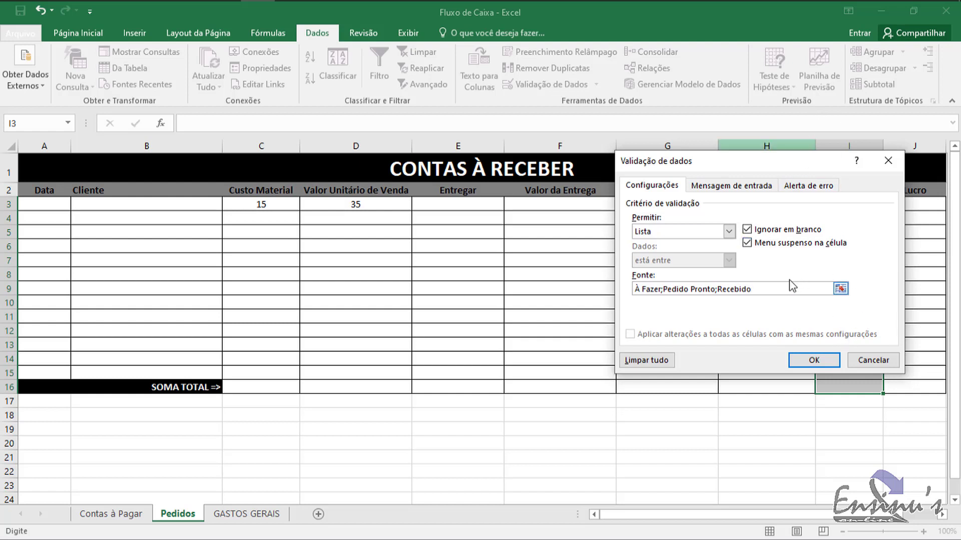
pyautogui.click(816, 360)
# Check cells throughout the Situação column between I3 and I16 for the dropdown list
pyautogui.click(849, 206)
pyautogui.click(849, 233)
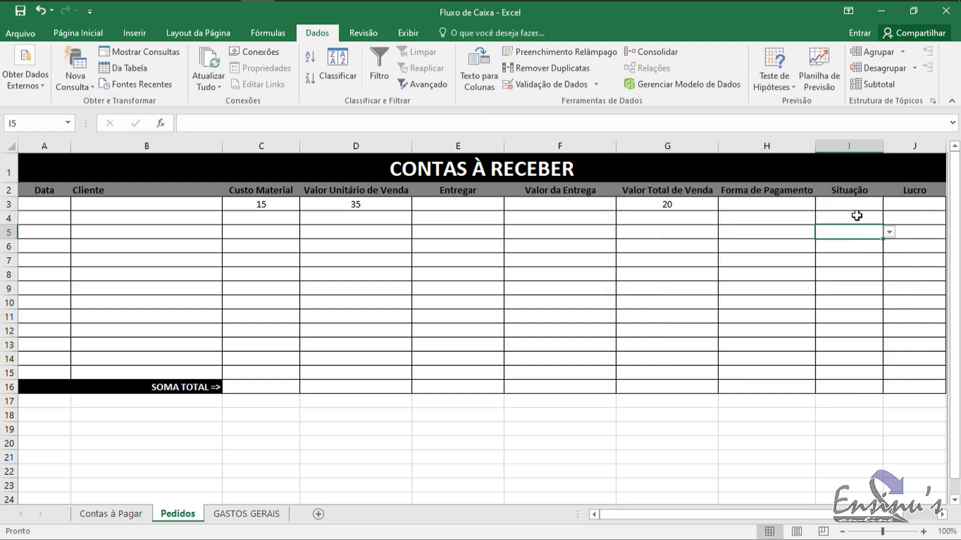
pyautogui.click(856, 205)
pyautogui.click(852, 217)
pyautogui.click(852, 245)
pyautogui.click(852, 279)
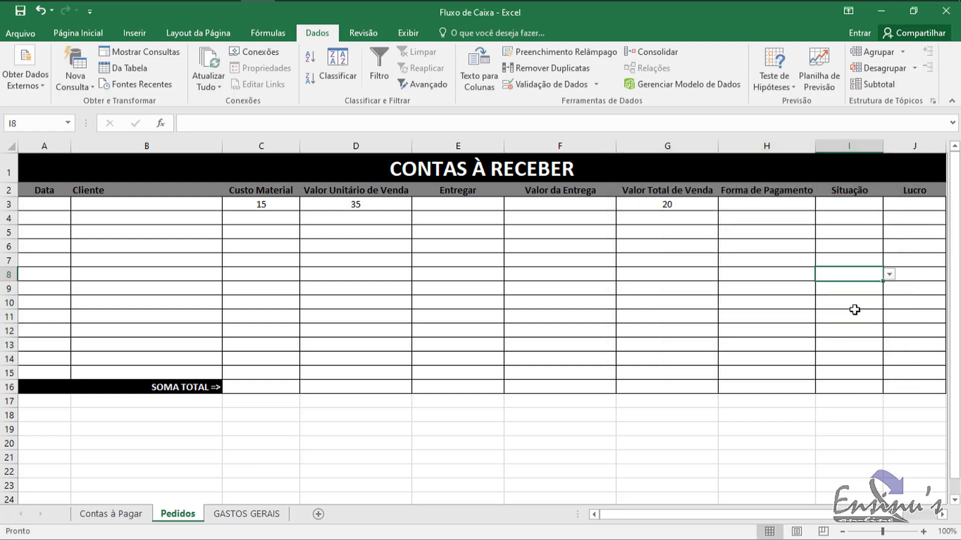
pyautogui.click(854, 333)
pyautogui.click(853, 386)
pyautogui.click(854, 361)
pyautogui.click(855, 316)
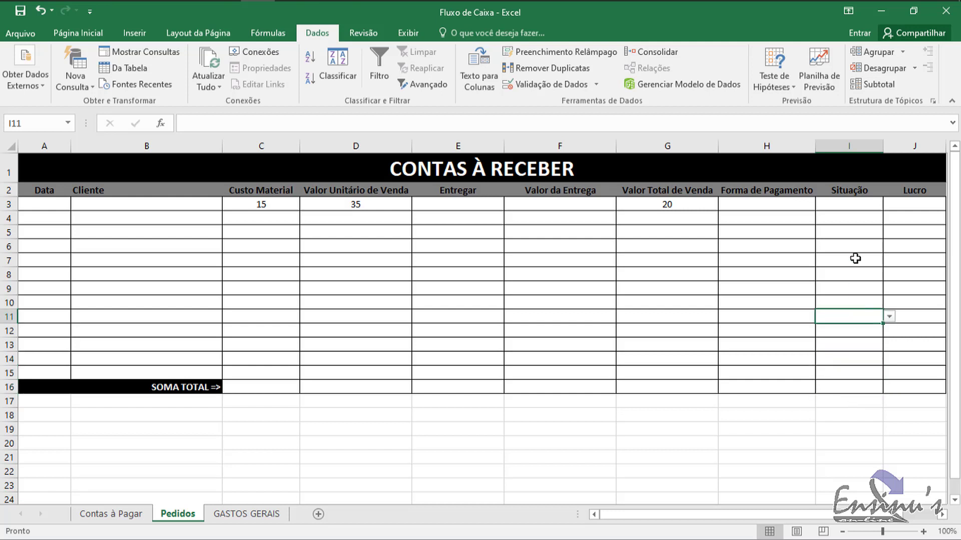
pyautogui.click(853, 261)
pyautogui.click(854, 247)
pyautogui.click(853, 205)
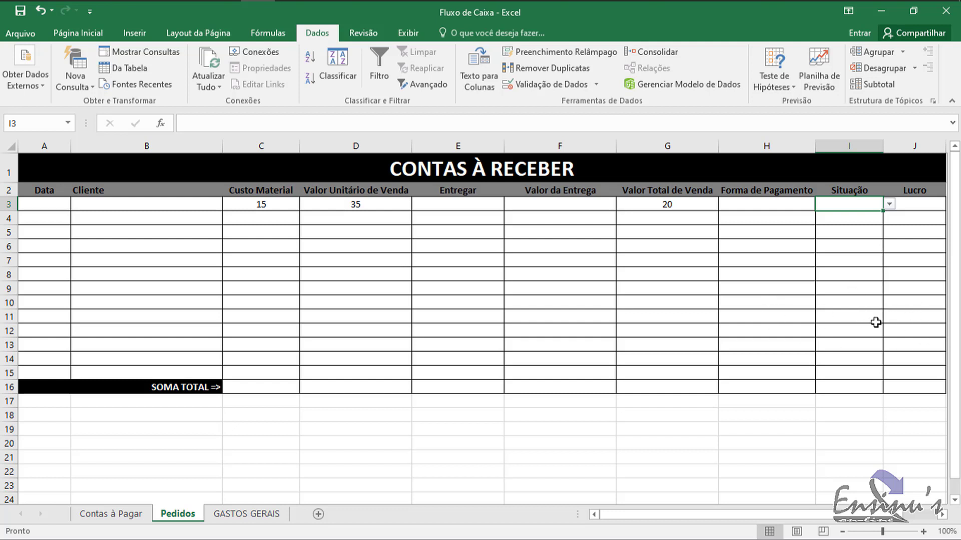
# Replace the Valor Total de Venda formula in G3 with =D3+F3
pyautogui.click(916, 206)
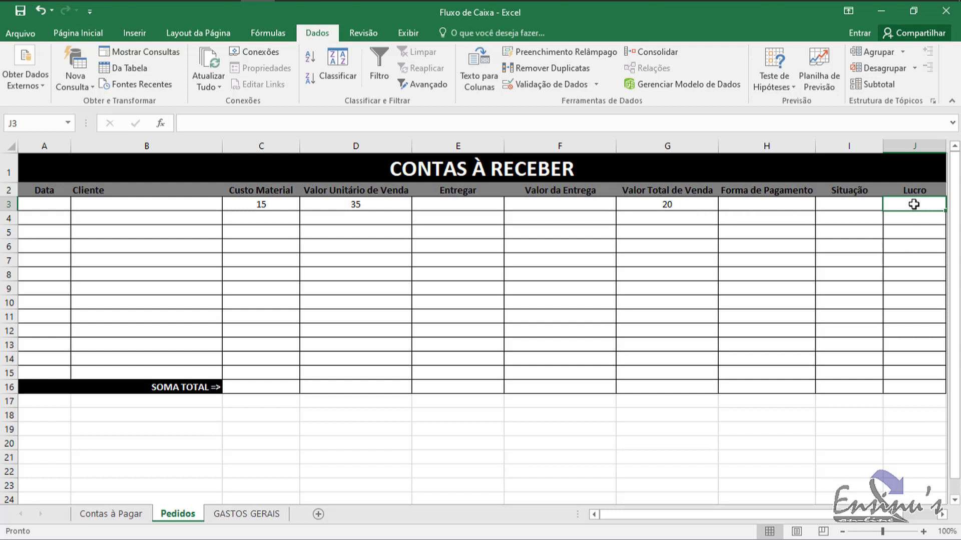
pyautogui.click(669, 204)
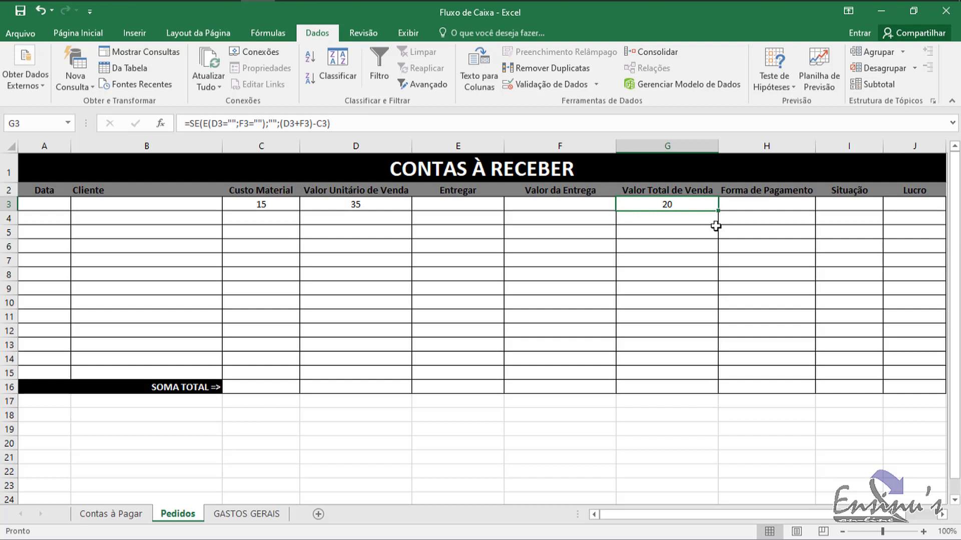
pyautogui.press('Delete')
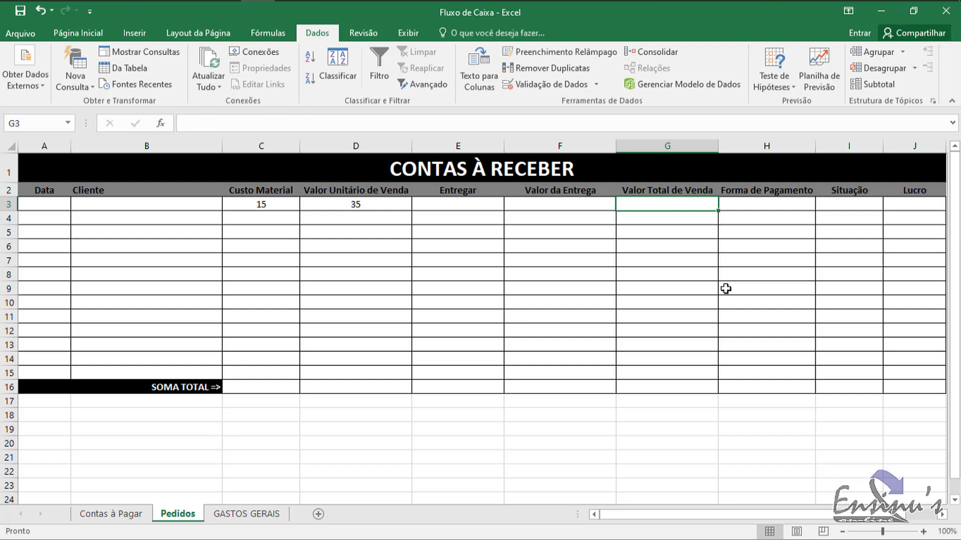
pyautogui.write('=')
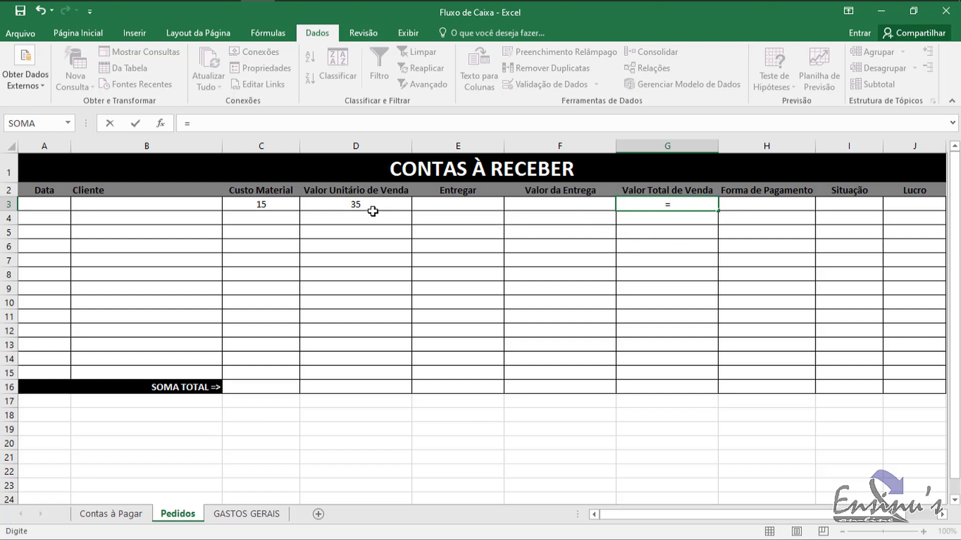
pyautogui.click(350, 204)
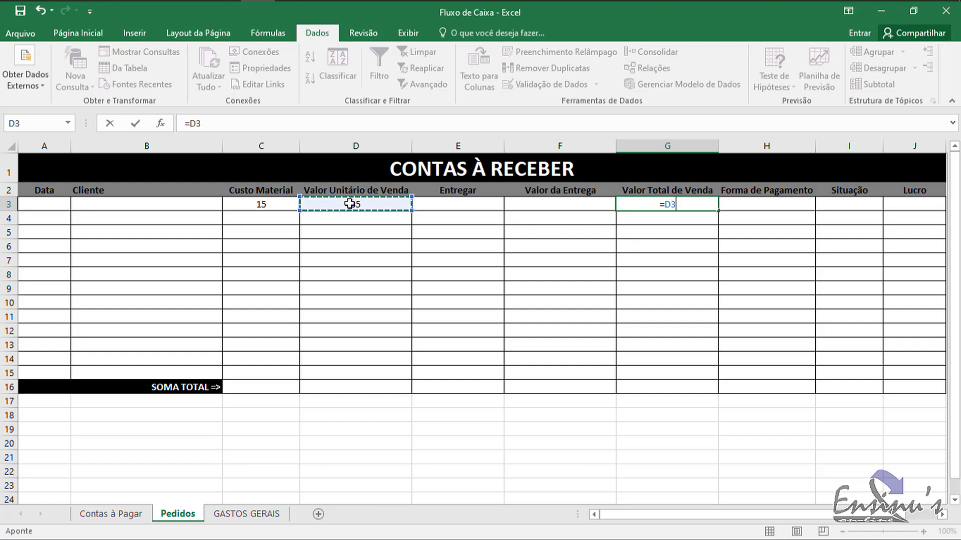
pyautogui.write('+')
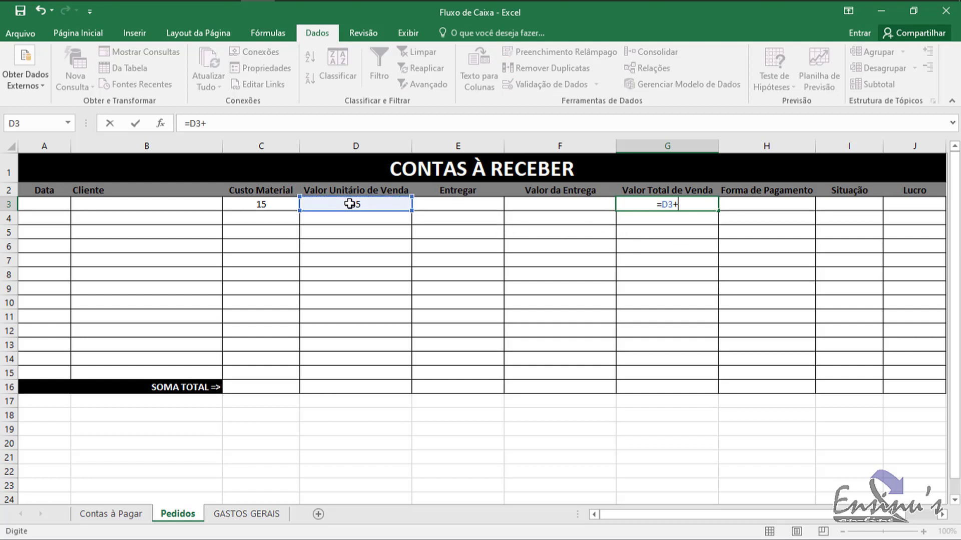
pyautogui.click(547, 204)
pyautogui.press('Return')
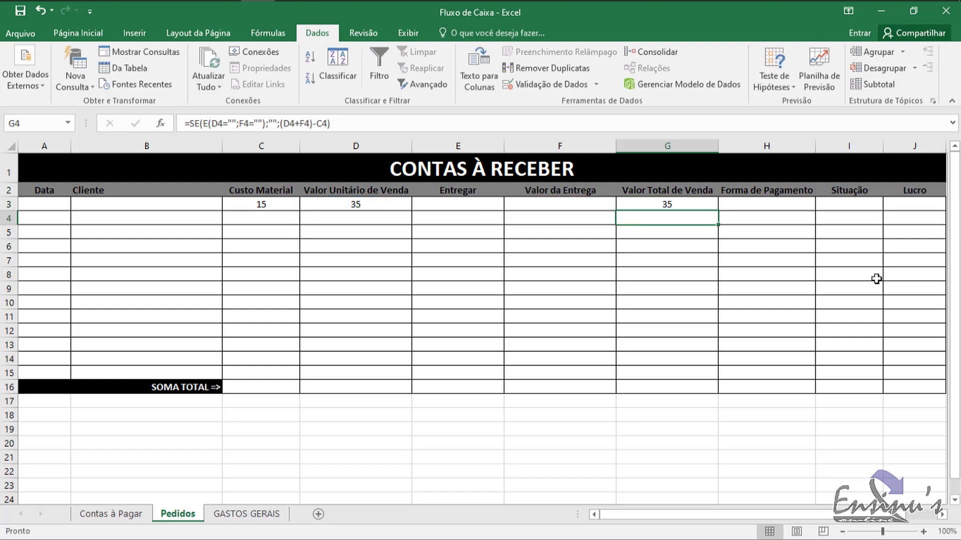
# Try filling =D3+F3 down from G3 through G16, and undo back to the previous SE formula in G3
pyautogui.click(696, 204)
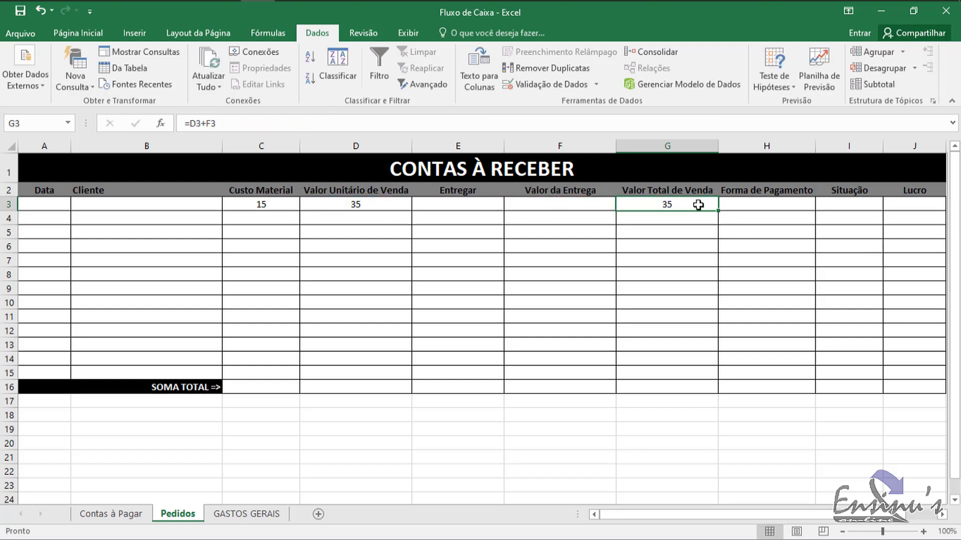
pyautogui.moveTo(719, 213); pyautogui.dragTo(708, 390)
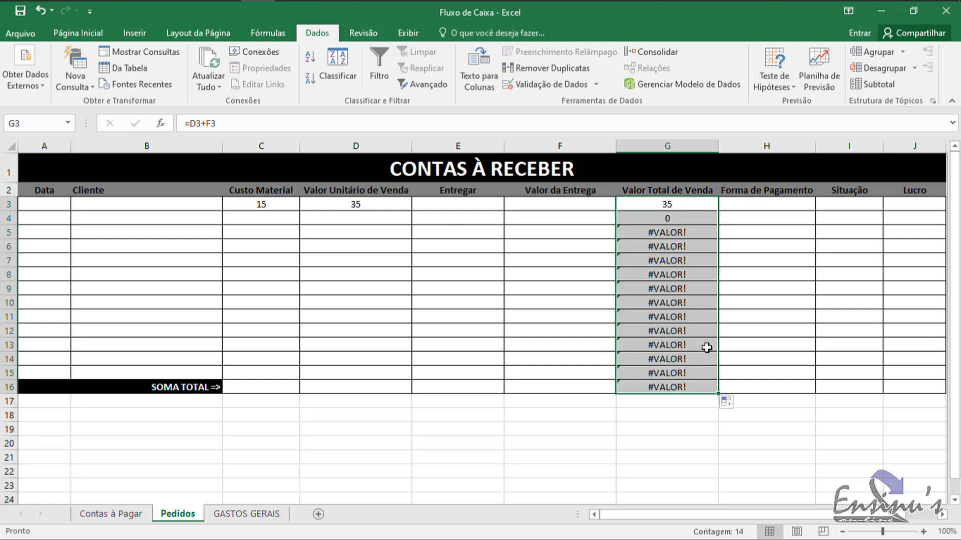
pyautogui.hotkey('ctrl', 'z')
pyautogui.hotkey('ctrl', 'z')
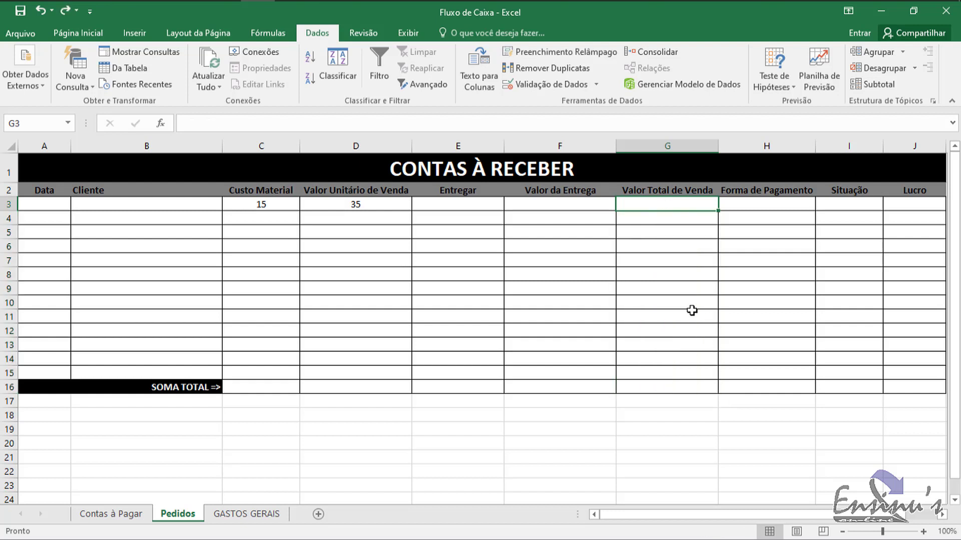
pyautogui.hotkey('ctrl', 'z')
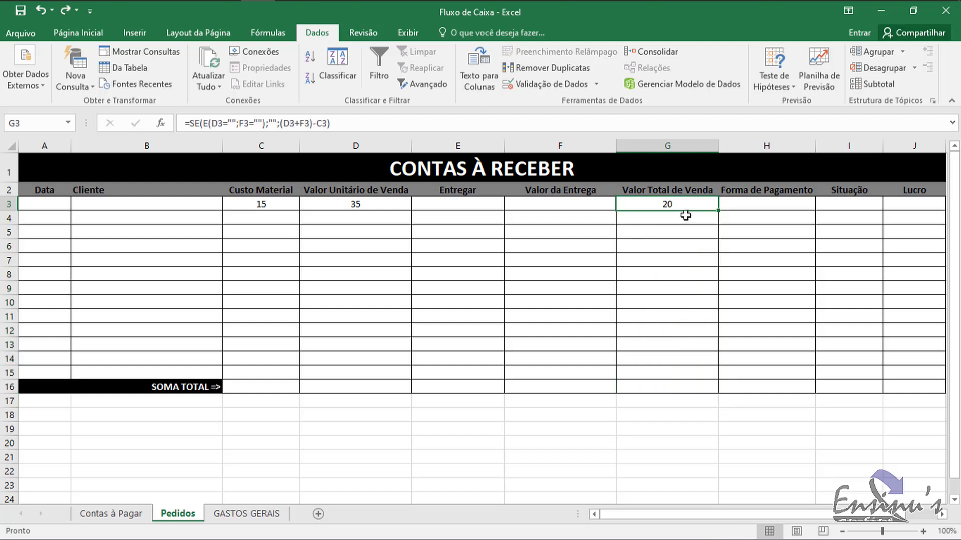
# Edit the Valor Total de Venda formula in G3 to =SE(E(D3="";F3="");"";D3+F3), dropping the Custo Material subtraction
pyautogui.click(283, 123)
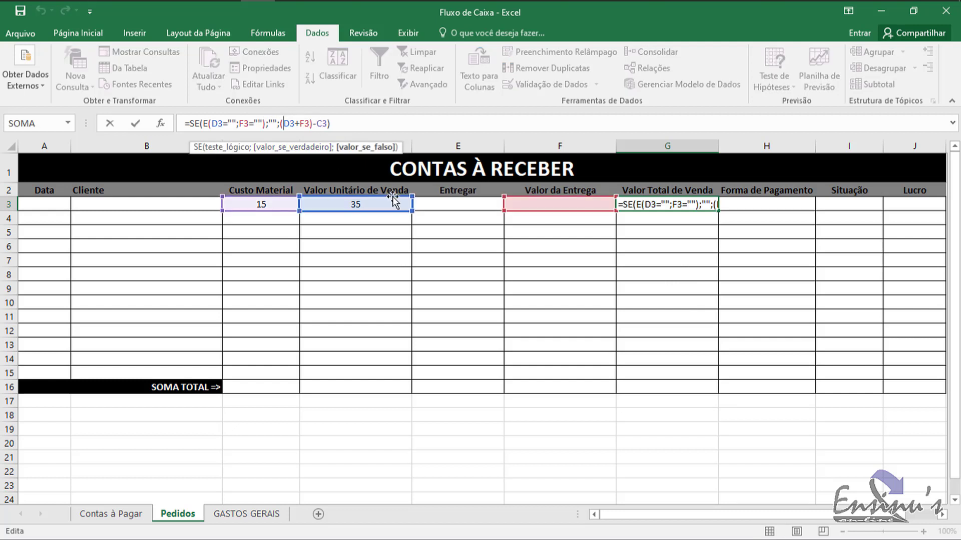
pyautogui.press('BackSpace')
pyautogui.click(324, 123)
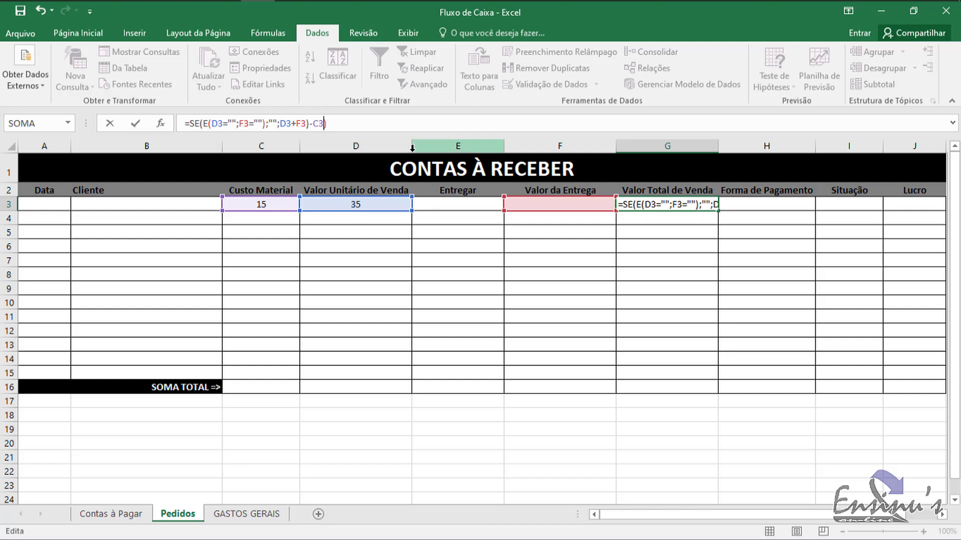
pyautogui.press('BackSpace')
pyautogui.press('BackSpace')
pyautogui.press('BackSpace')
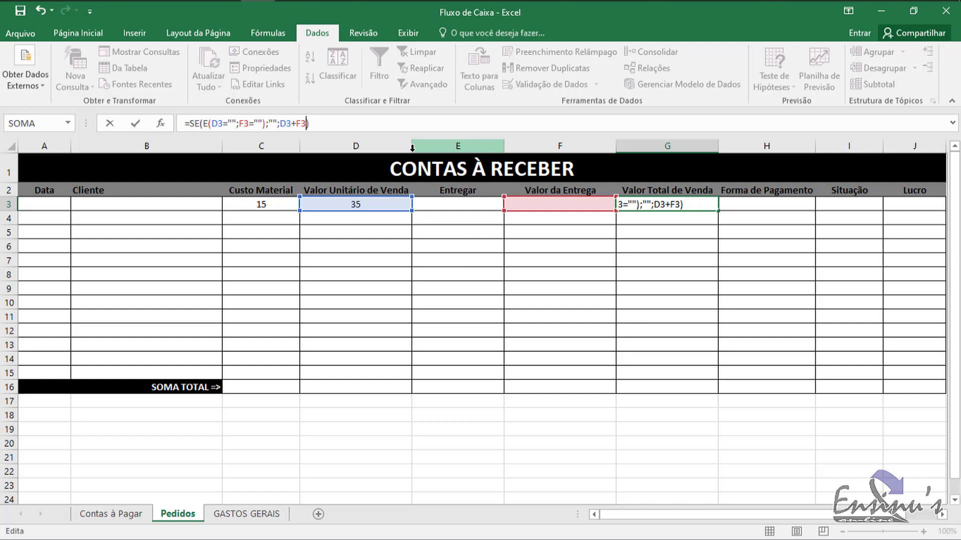
pyautogui.press('Return')
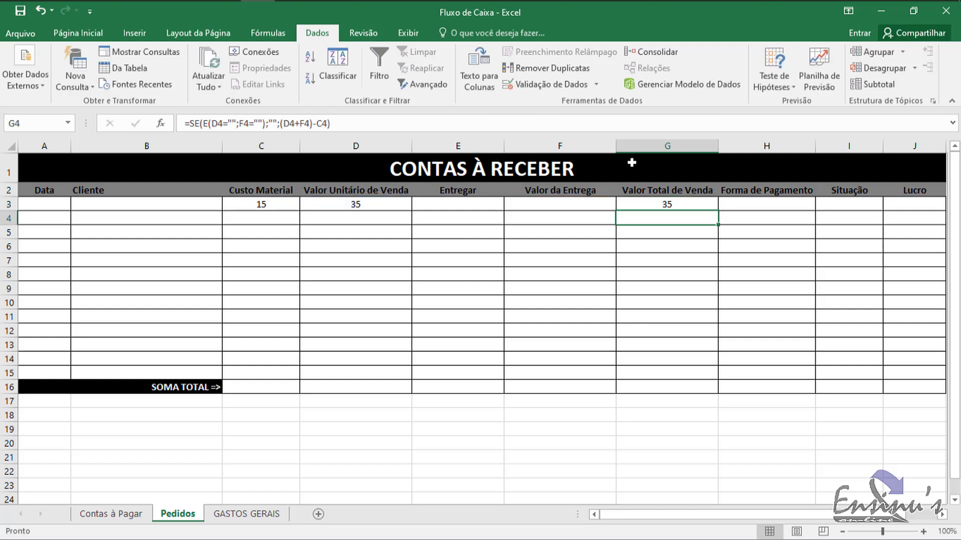
# Fill the Valor Total de Venda formula from G3 down through G16 and review its references in G3
pyautogui.click(700, 205)
pyautogui.moveTo(719, 212); pyautogui.dragTo(719, 390)
pyautogui.click(685, 205)
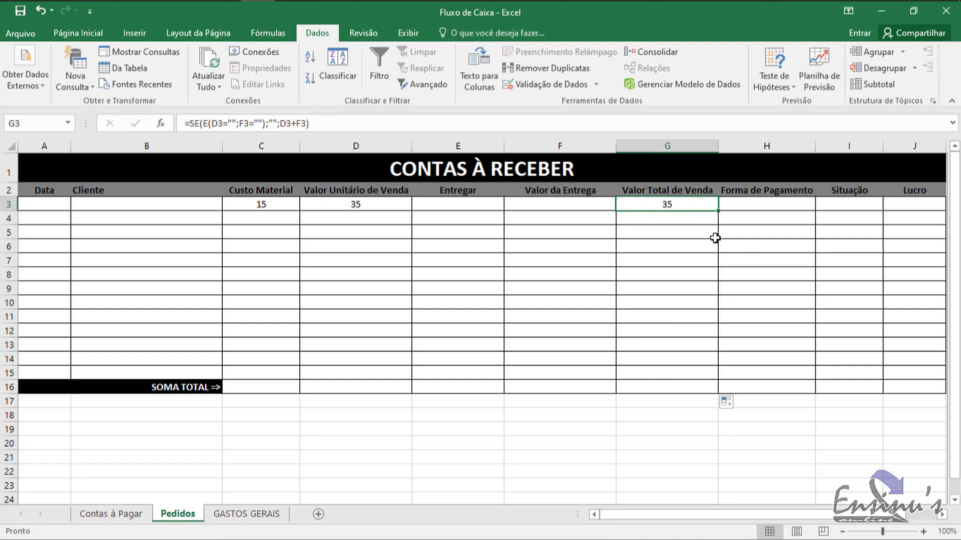
pyautogui.doubleClick(672, 204)
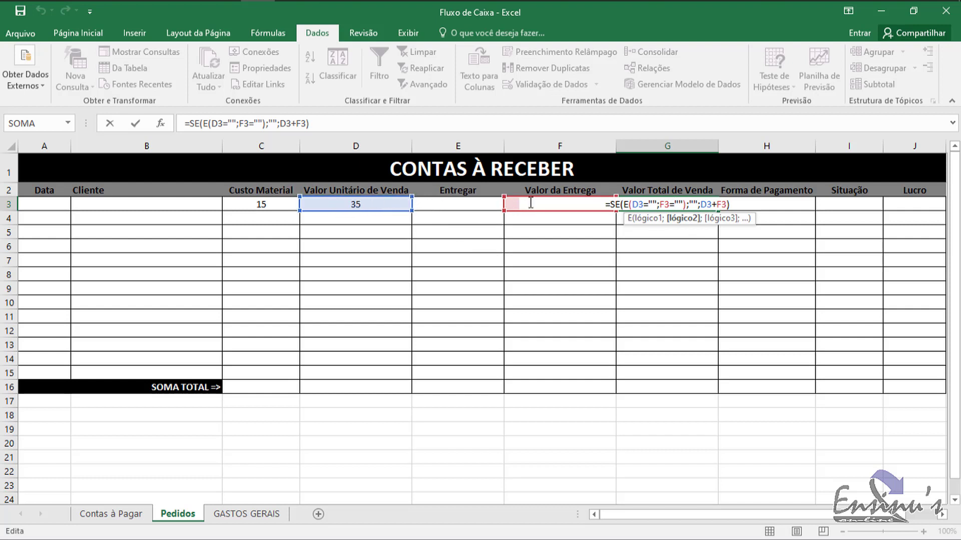
pyautogui.press('Return')
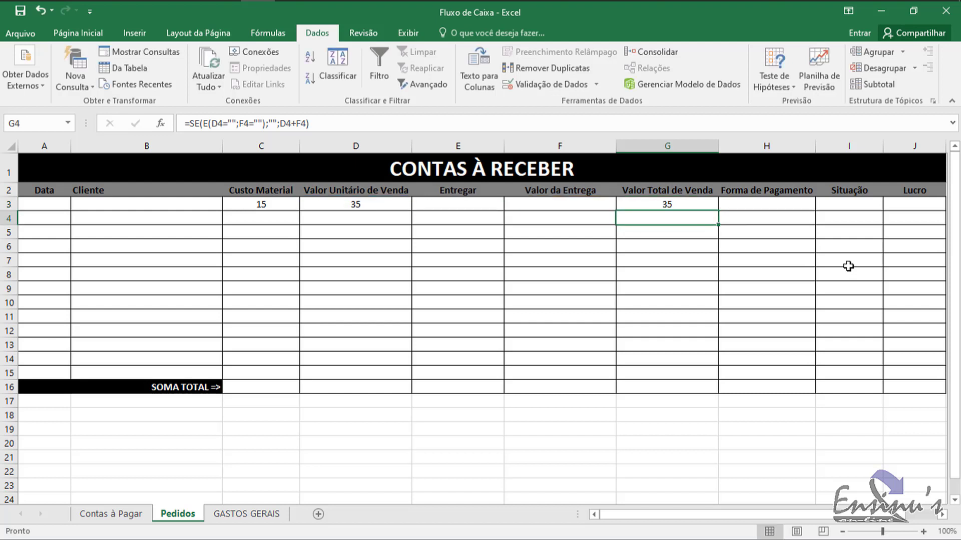
pyautogui.click(698, 202)
pyautogui.moveTo(720, 210); pyautogui.dragTo(721, 390)
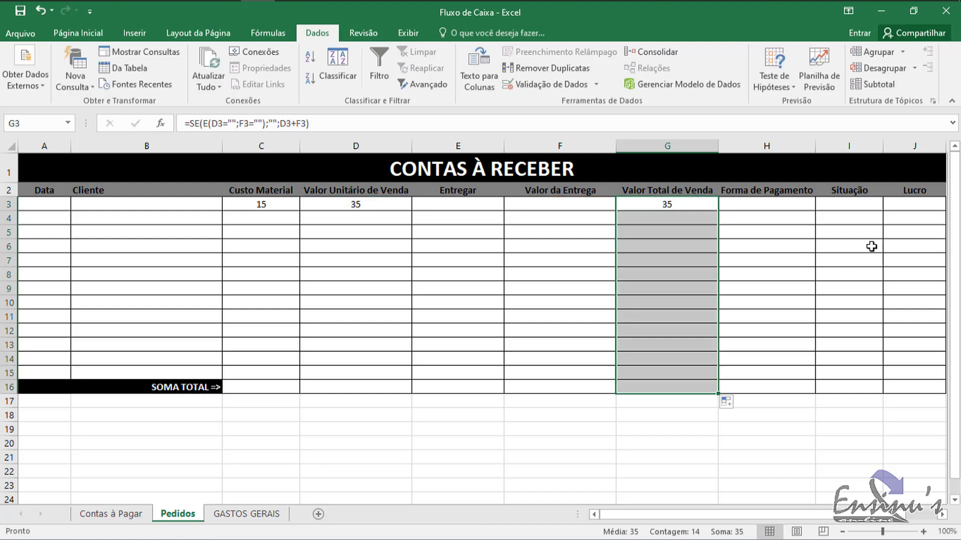
# Enter the Lucro formula =G3-C3 in J3, subtracting Custo Material from Valor Total de Venda
pyautogui.click(878, 205)
pyautogui.click(903, 207)
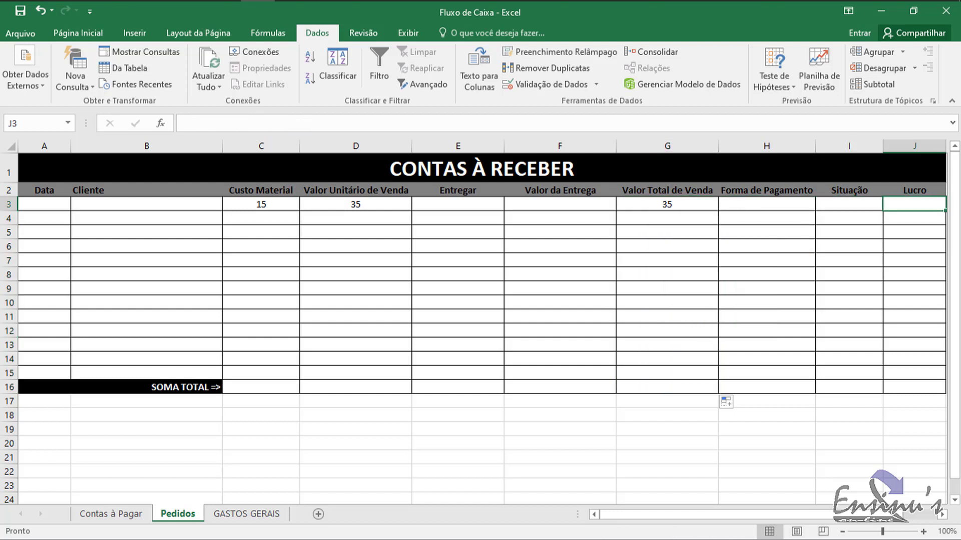
pyautogui.write('=')
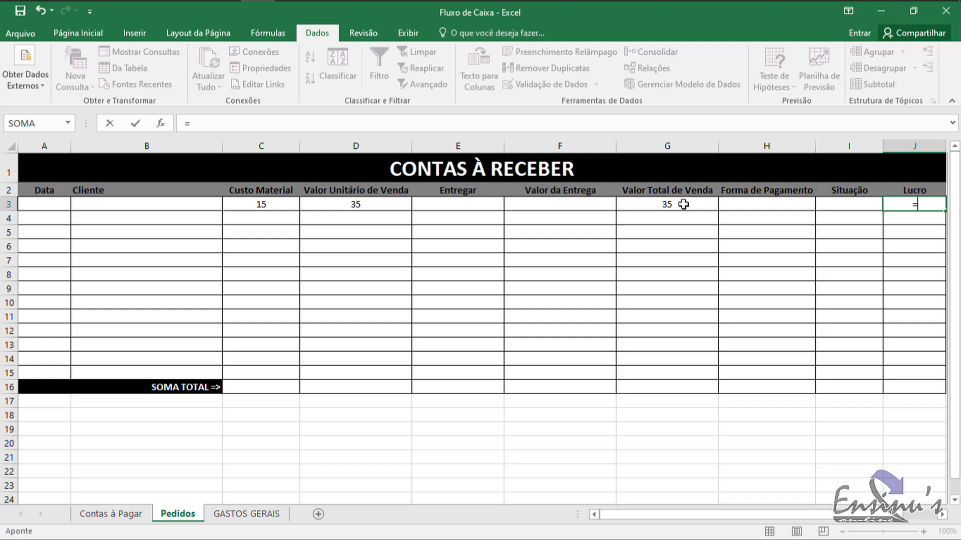
pyautogui.click(683, 204)
pyautogui.write('-')
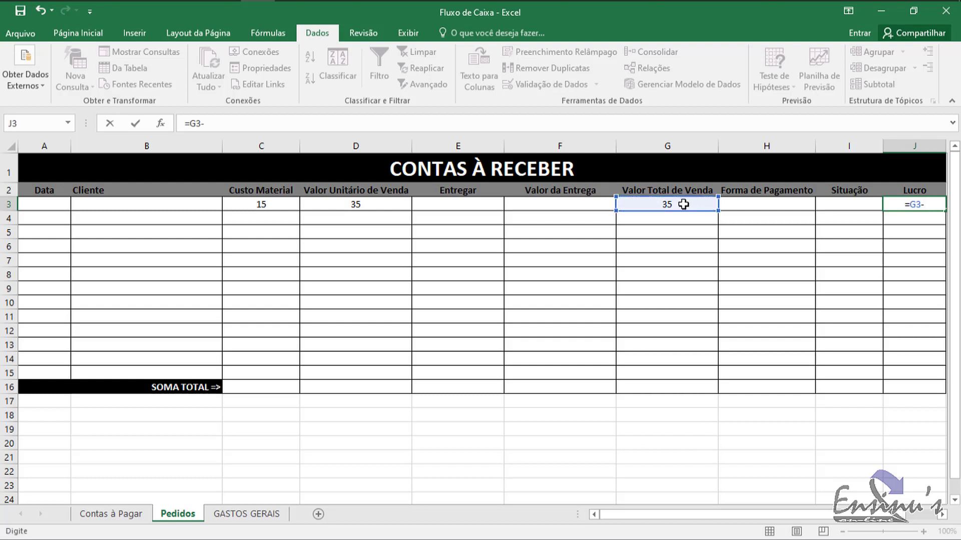
pyautogui.click(257, 206)
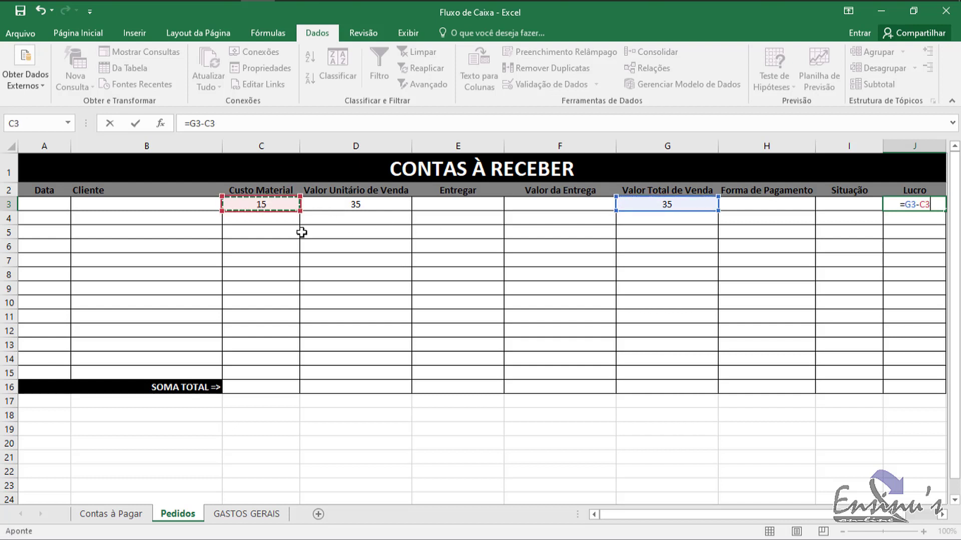
pyautogui.press('Return')
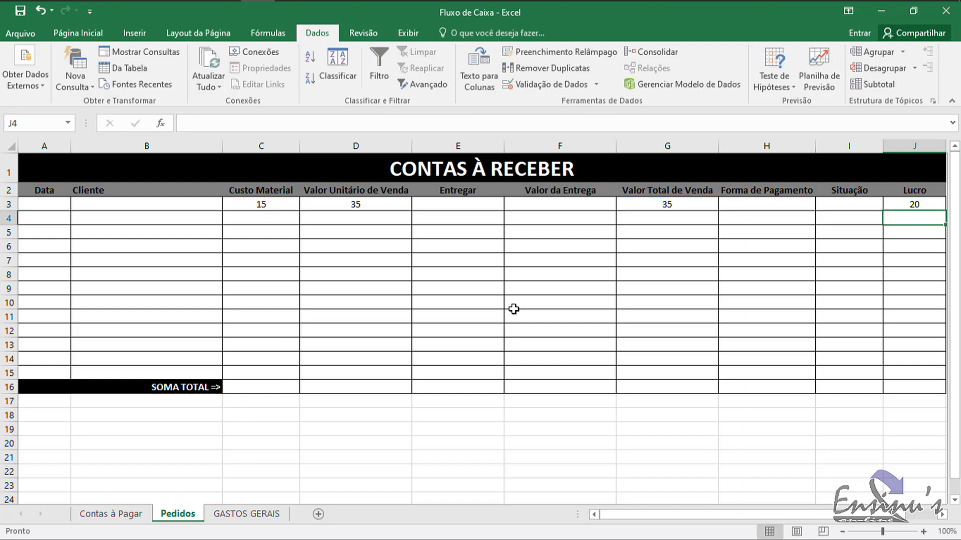
# Try filling the Lucro formula =G3-C3 from J3 down through J16, undoing any fill into the columns beyond J
pyautogui.click(920, 205)
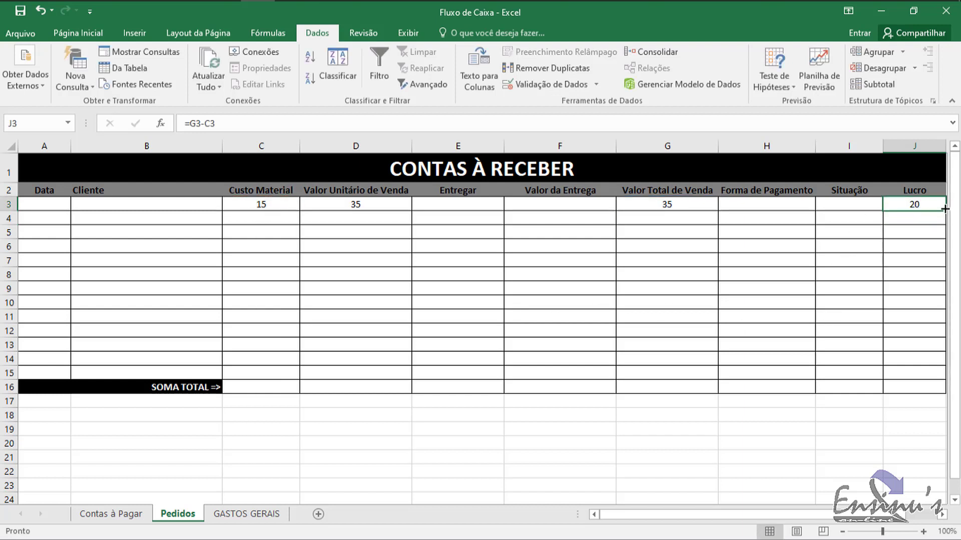
pyautogui.moveTo(945, 212); pyautogui.dragTo(901, 210)
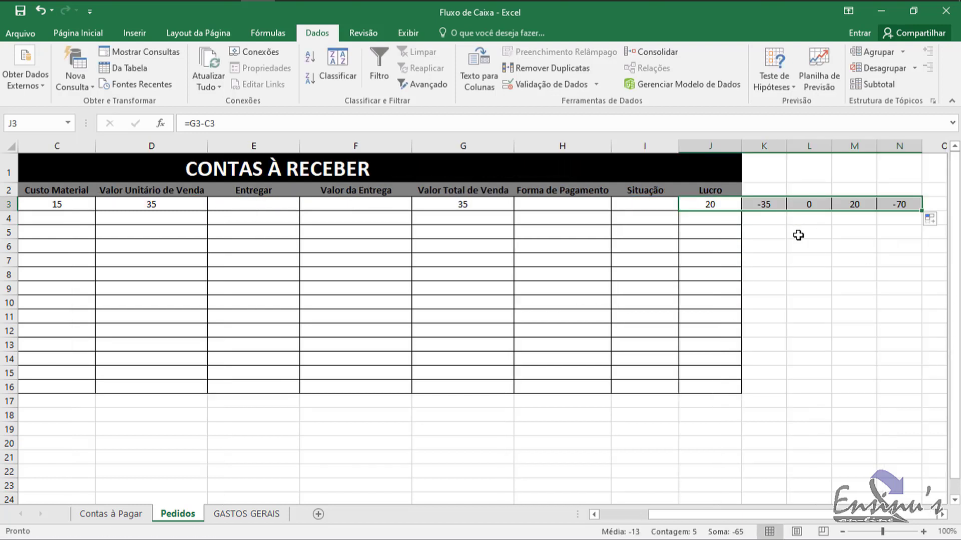
pyautogui.hotkey('ctrl', 'z')
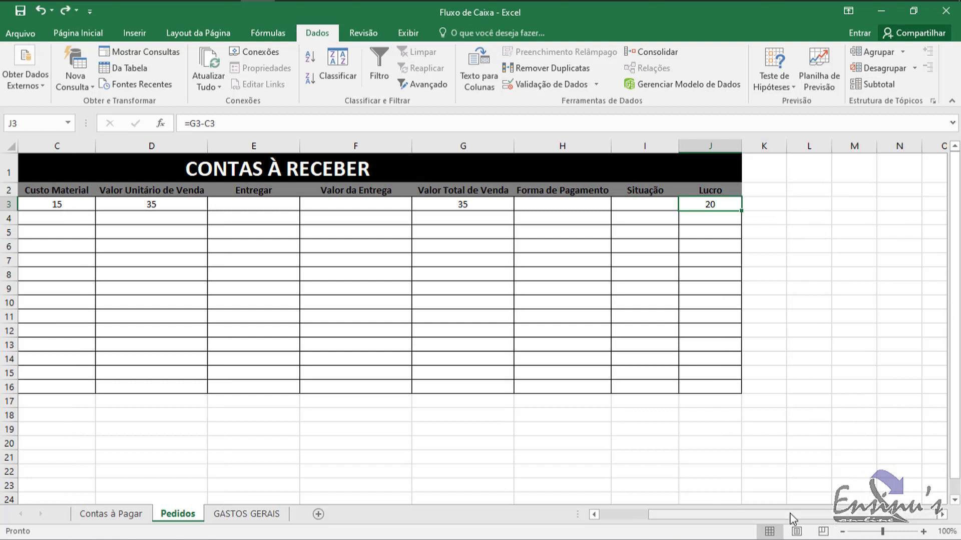
pyautogui.moveTo(769, 517); pyautogui.dragTo(722, 516)
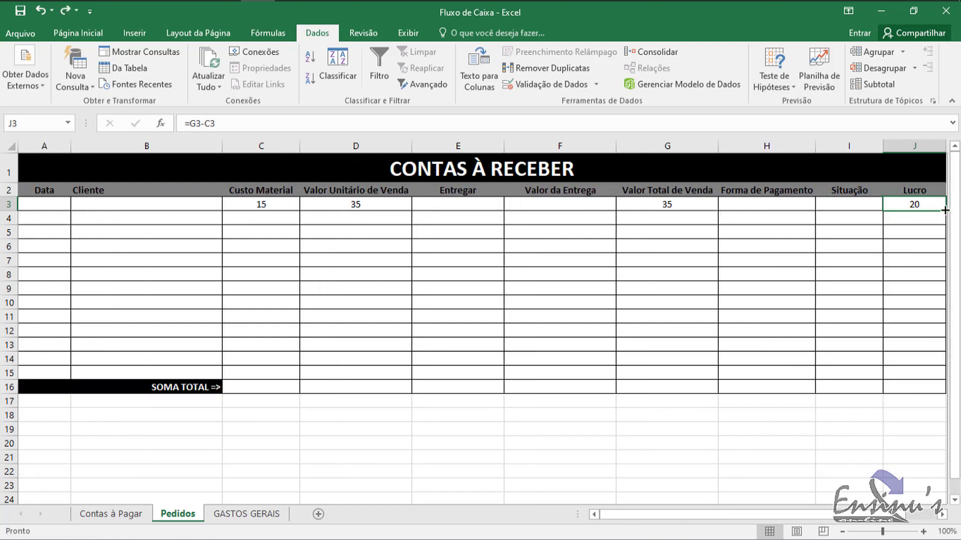
pyautogui.moveTo(946, 211); pyautogui.dragTo(922, 393)
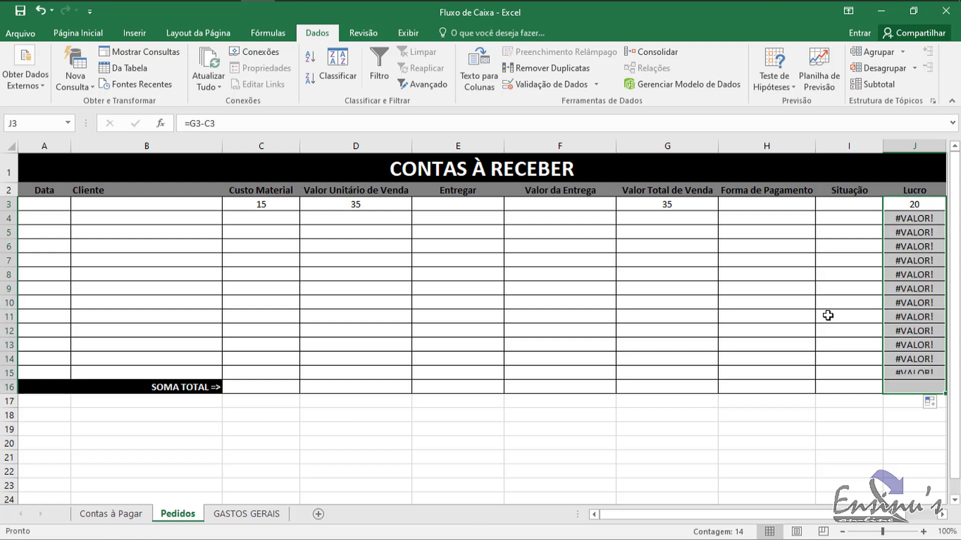
# Wrap the Lucro formula in J3 in an SE test so it reads =SE(G3="";"";G3-C3)
pyautogui.click(913, 203)
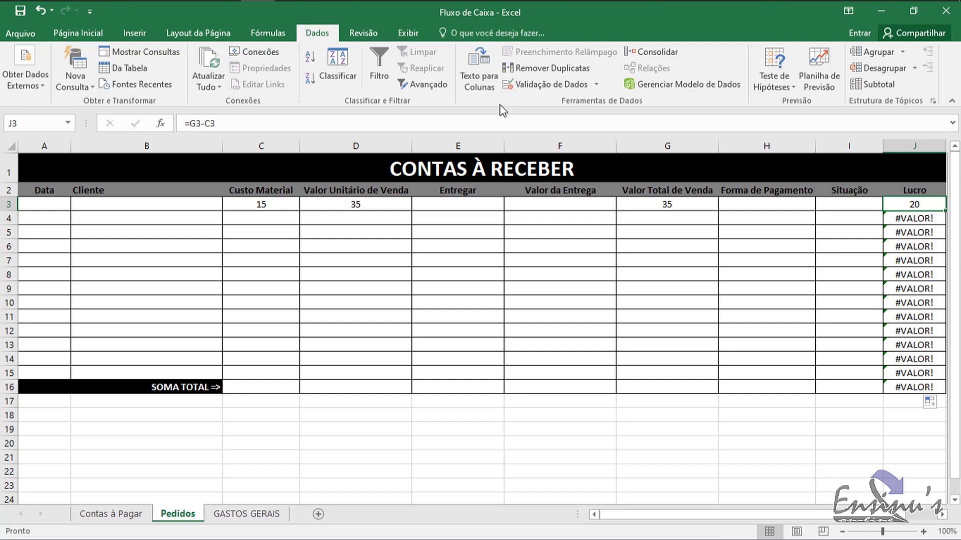
pyautogui.click(192, 123)
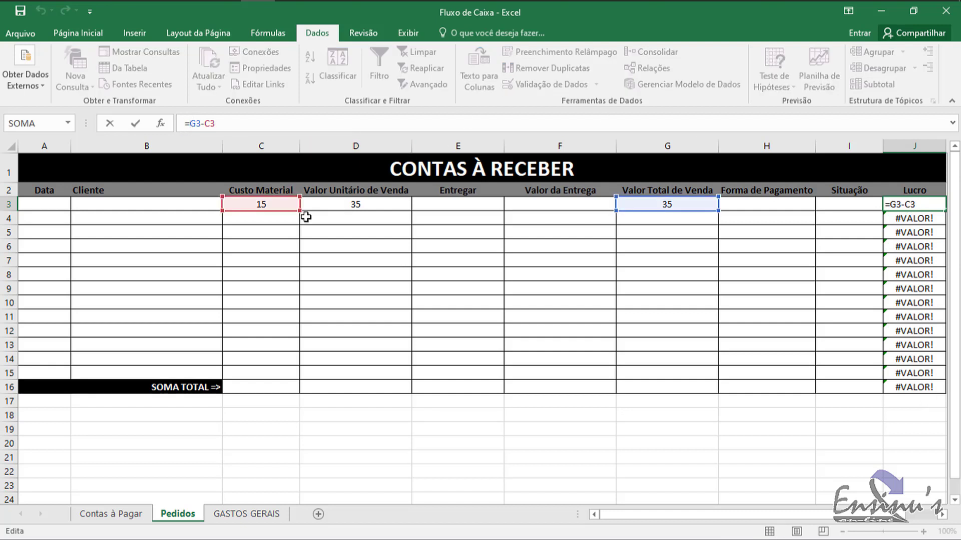
pyautogui.write('se(')
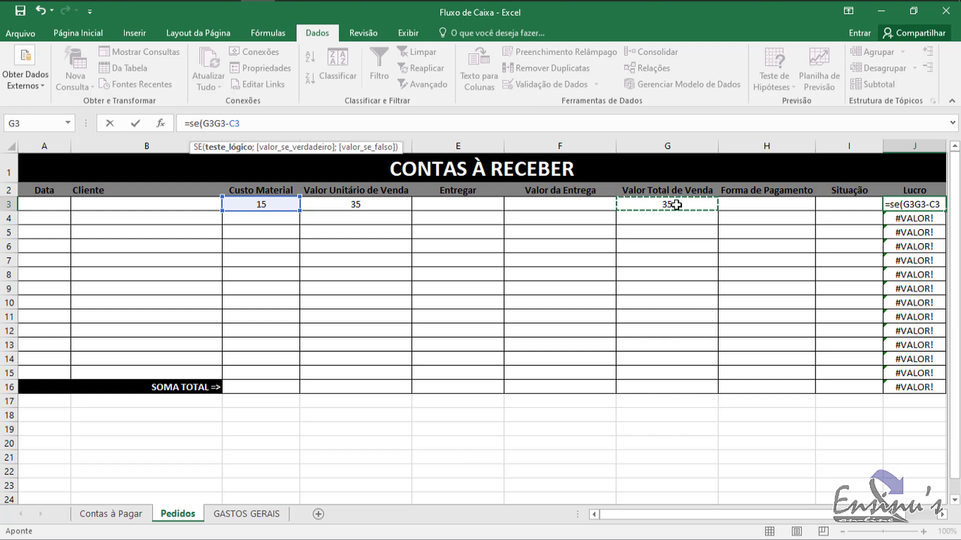
pyautogui.write('=""')
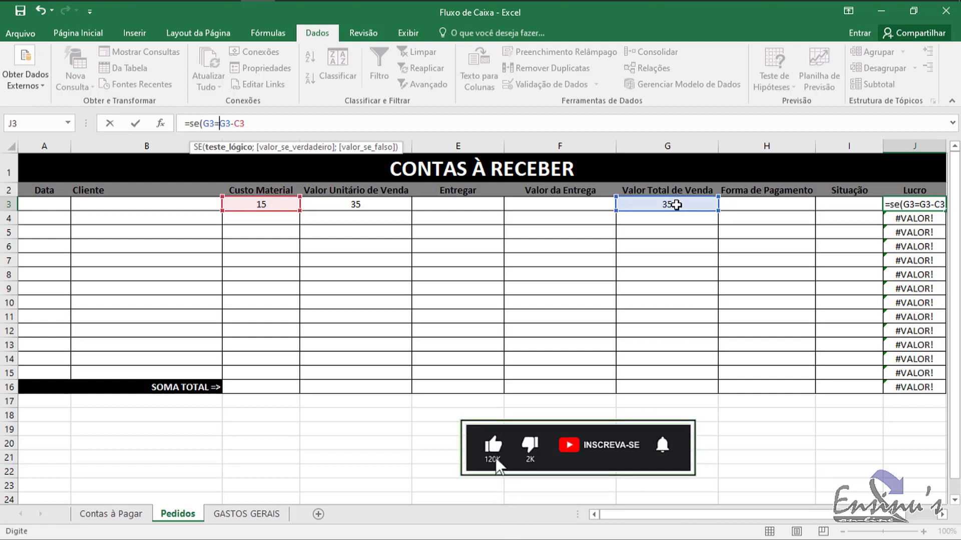
pyautogui.write(';')
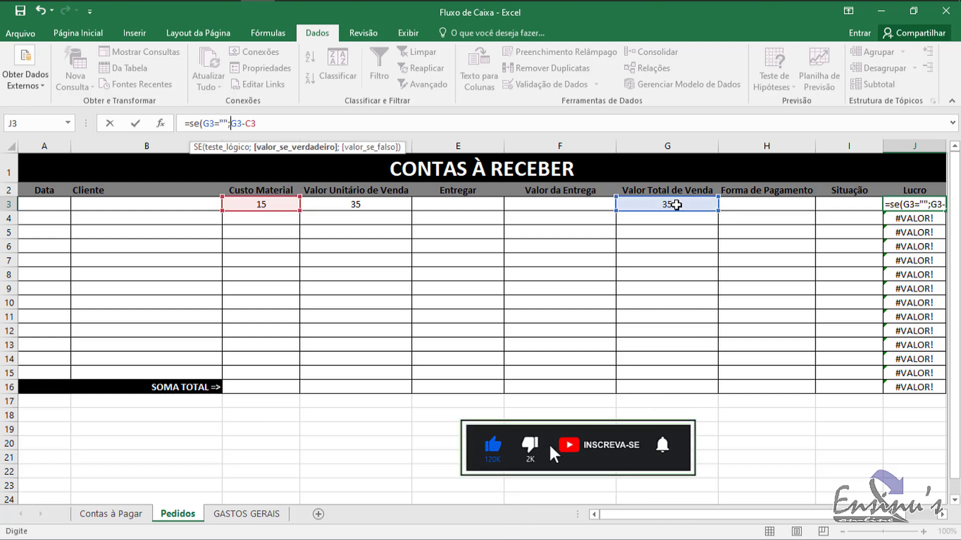
pyautogui.write('""')
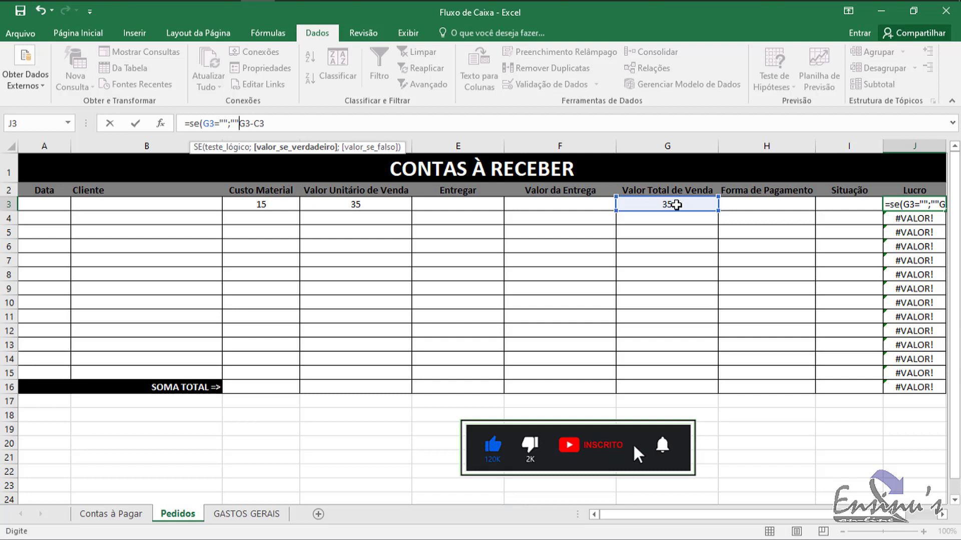
pyautogui.write(';')
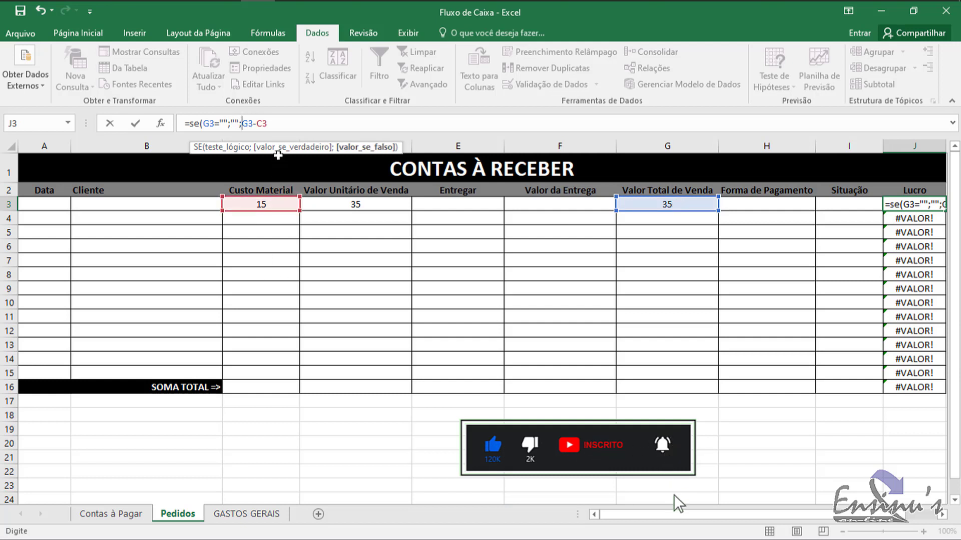
pyautogui.press('End')
pyautogui.write(')')
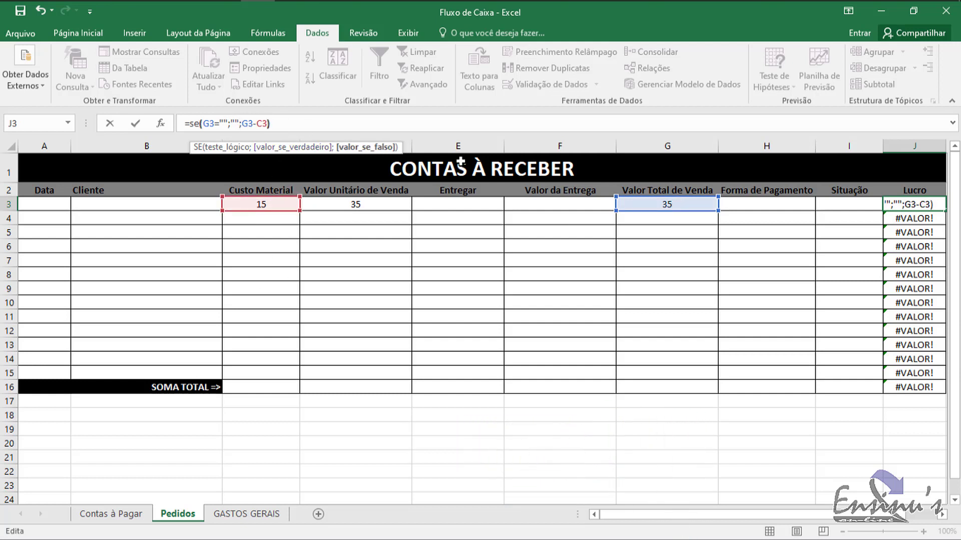
pyautogui.press('Return')
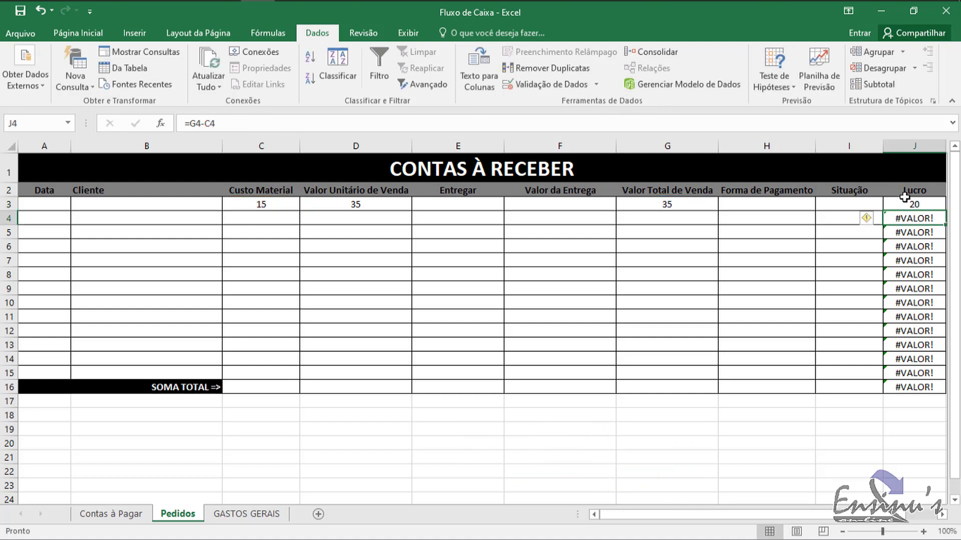
# Fill the SE-based Lucro formula from J3 down through J16
pyautogui.click(921, 204)
pyautogui.moveTo(944, 213); pyautogui.dragTo(926, 391)
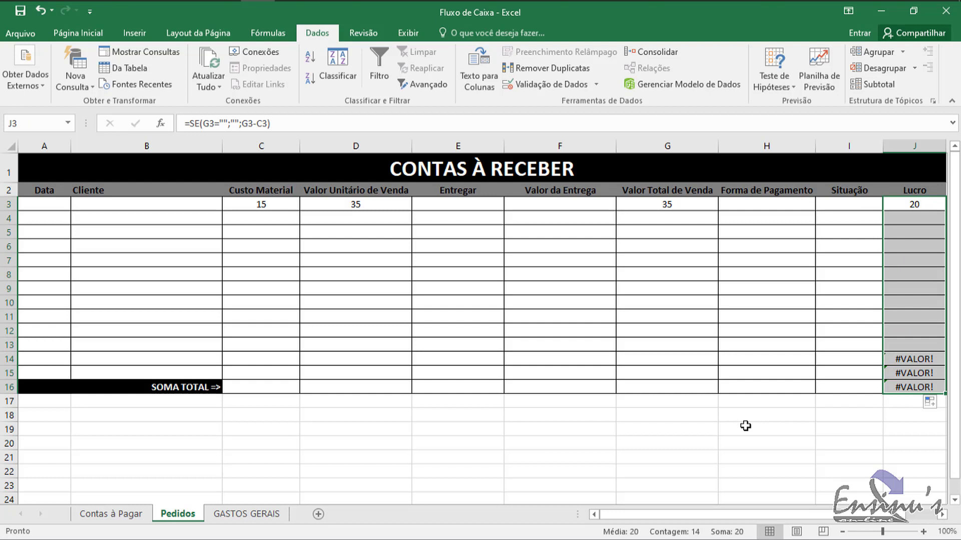
pyautogui.click(704, 431)
pyautogui.click(399, 260)
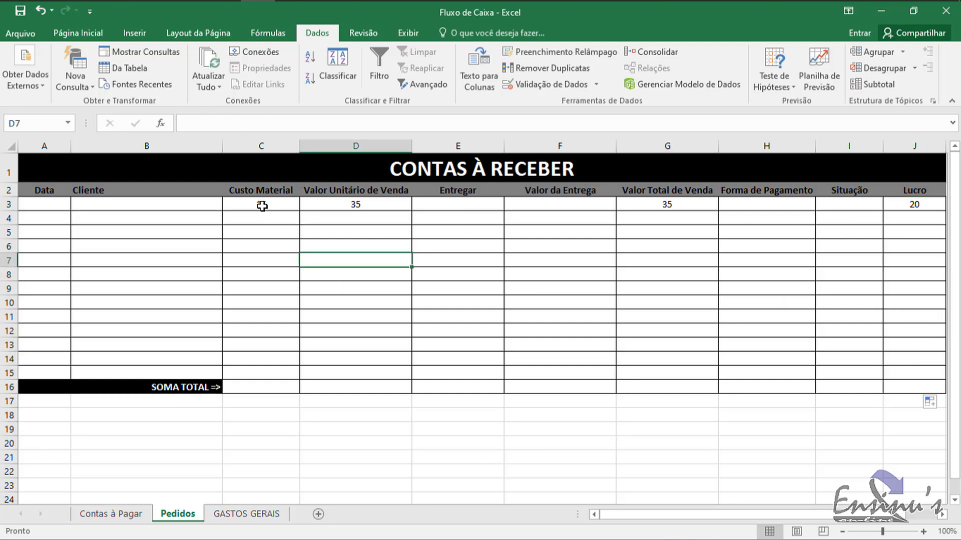
# Examine the row 3 entries from Custo Material through Lucro, including the Entregar, Valor da Entrega and Valor Total de Venda cells
pyautogui.moveTo(263, 208); pyautogui.dragTo(914, 208)
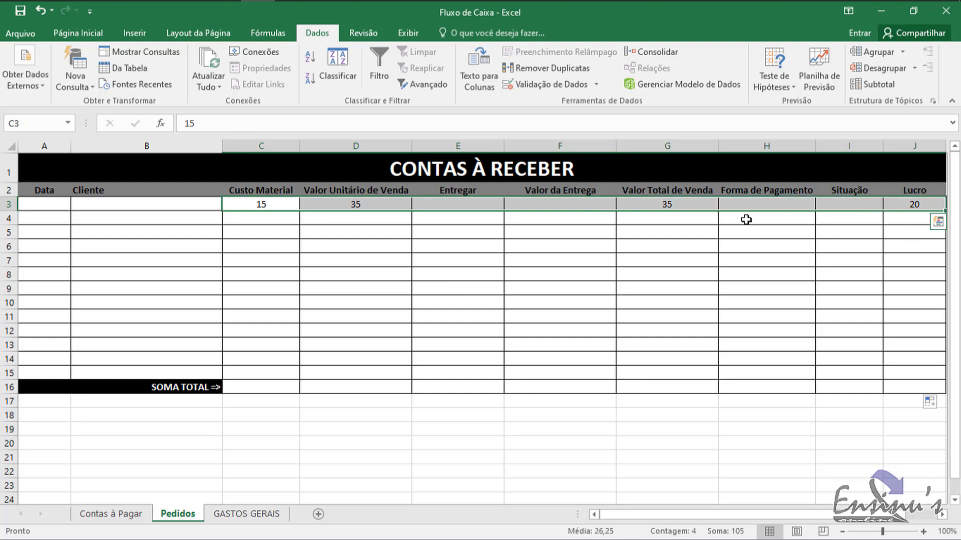
pyautogui.click(443, 278)
pyautogui.moveTo(260, 200); pyautogui.dragTo(350, 202)
pyautogui.click(420, 287)
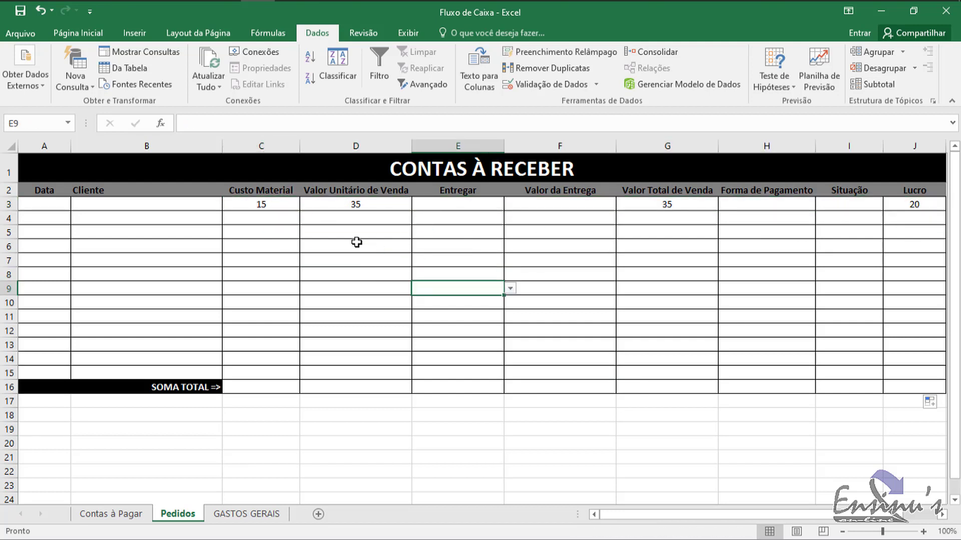
pyautogui.click(265, 207)
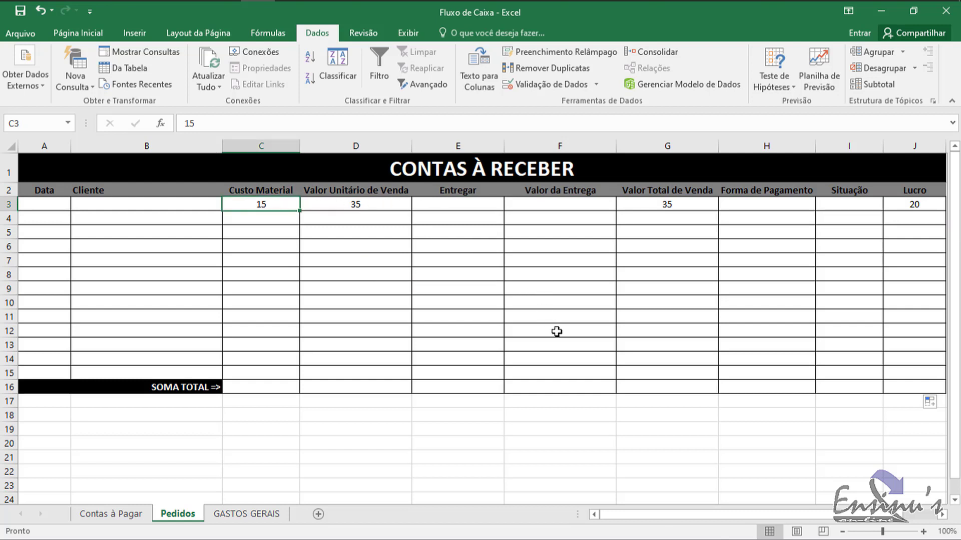
pyautogui.click(488, 204)
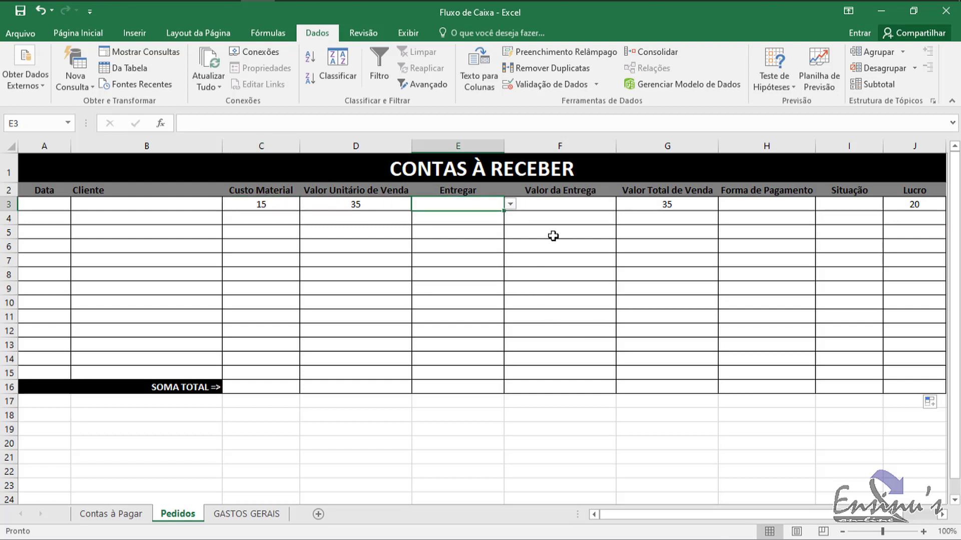
pyautogui.click(571, 205)
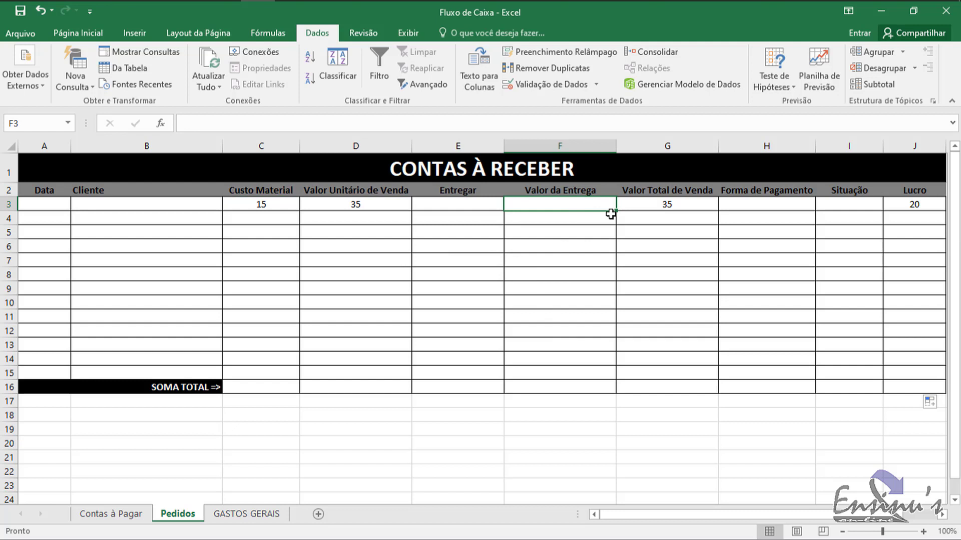
pyautogui.click(663, 205)
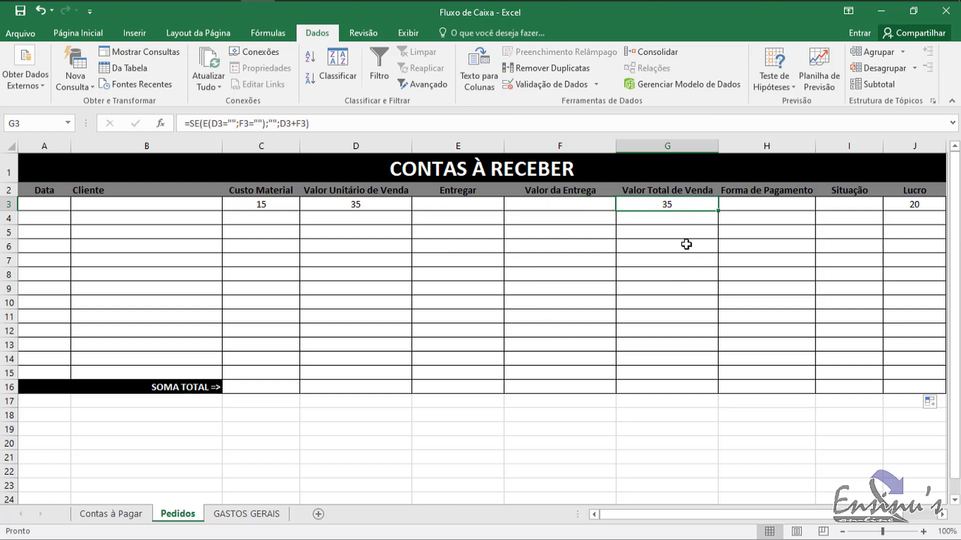
# Check the formulas in the Lucro and Valor da Entrega columns, both in row 3 and in the unfilled rows below
pyautogui.click(914, 205)
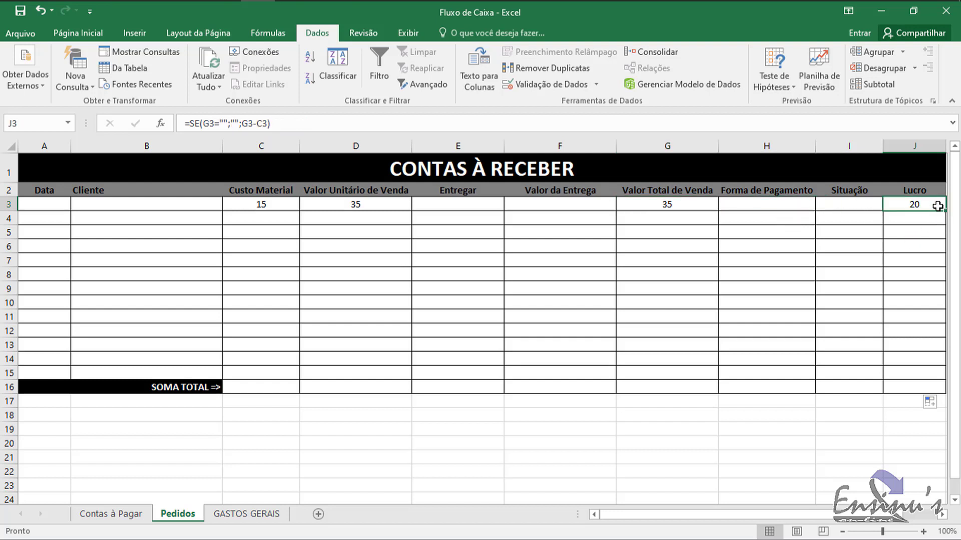
pyautogui.click(924, 317)
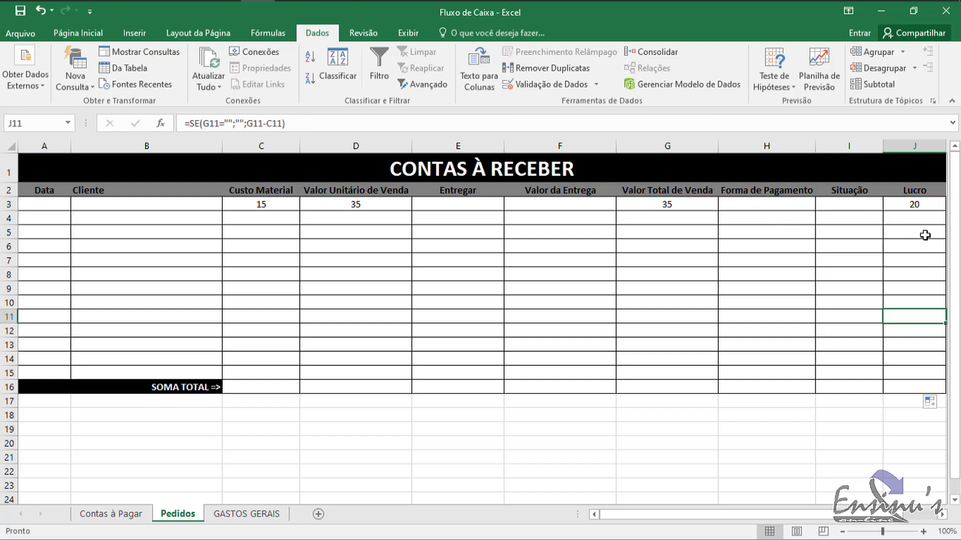
pyautogui.click(654, 231)
pyautogui.click(583, 257)
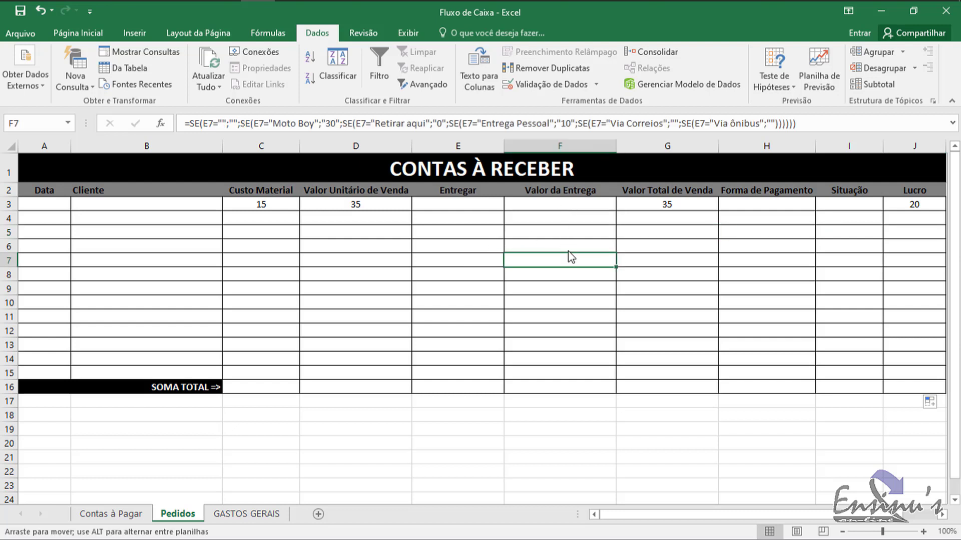
pyautogui.click(574, 233)
pyautogui.click(574, 208)
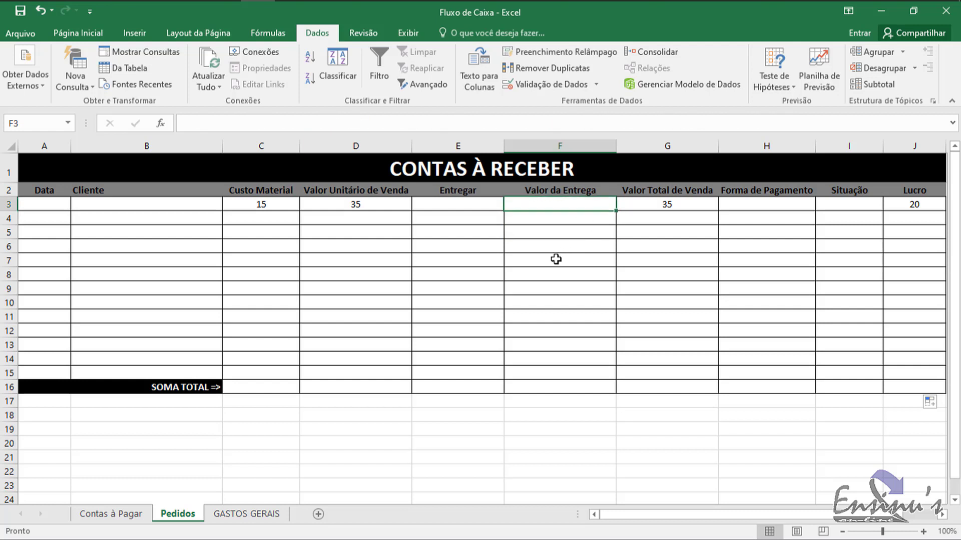
pyautogui.click(918, 204)
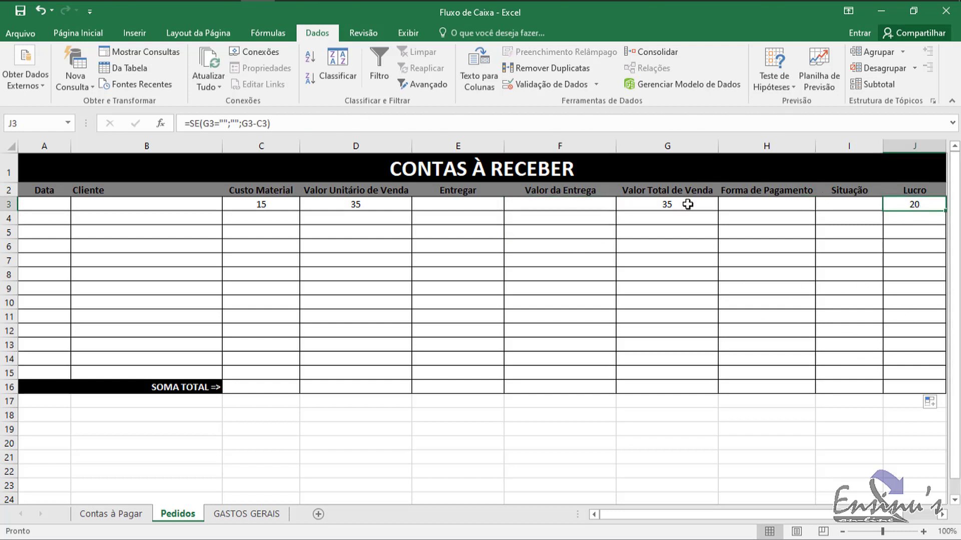
# Clear the test values from the Custo Material and Valor Unitário de Venda cells C3:D3, then return to cell A3
pyautogui.click(276, 205)
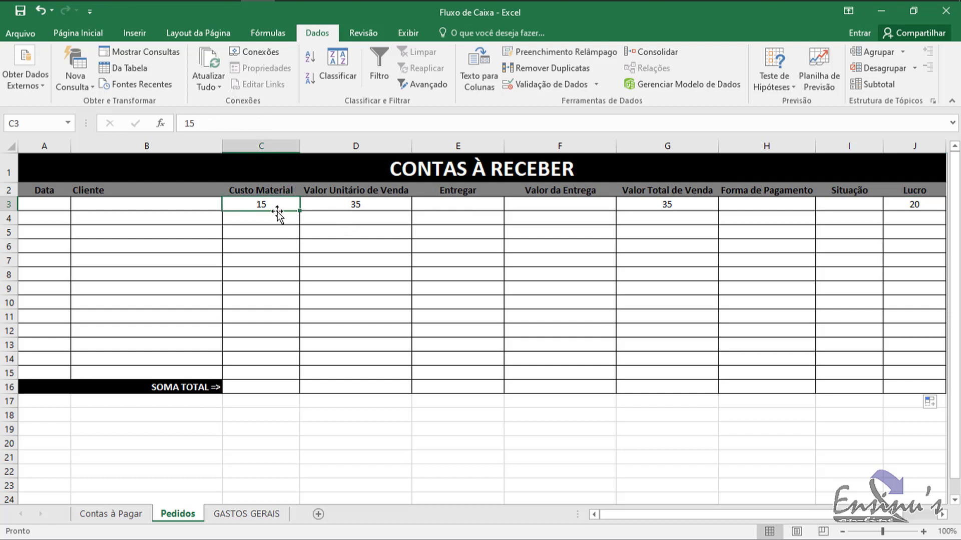
pyautogui.moveTo(276, 204); pyautogui.dragTo(347, 204)
pyautogui.press('Delete')
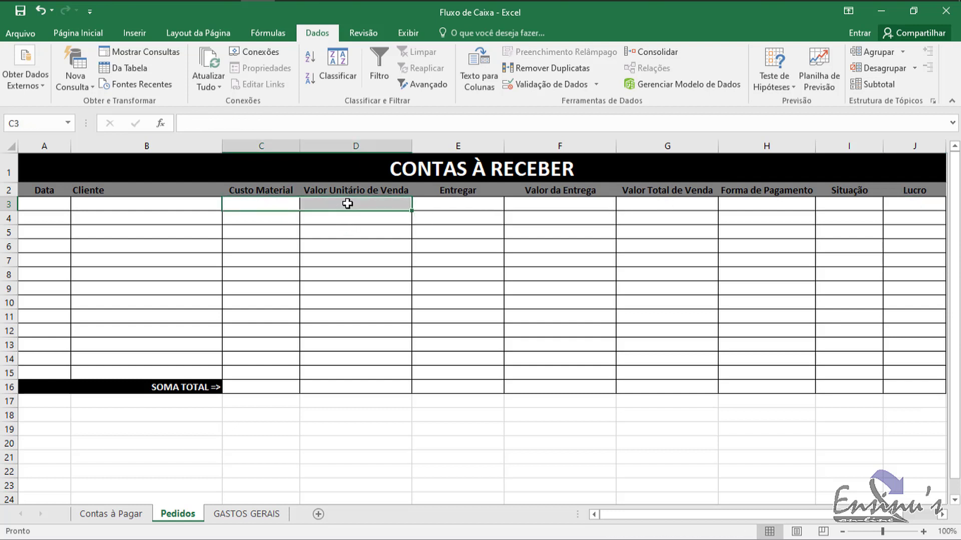
pyautogui.click(681, 207)
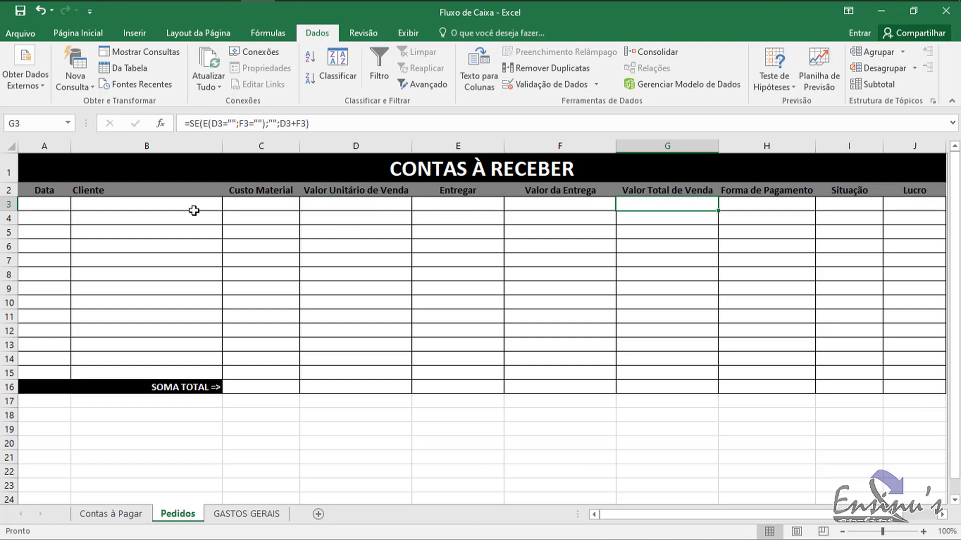
pyautogui.click(44, 207)
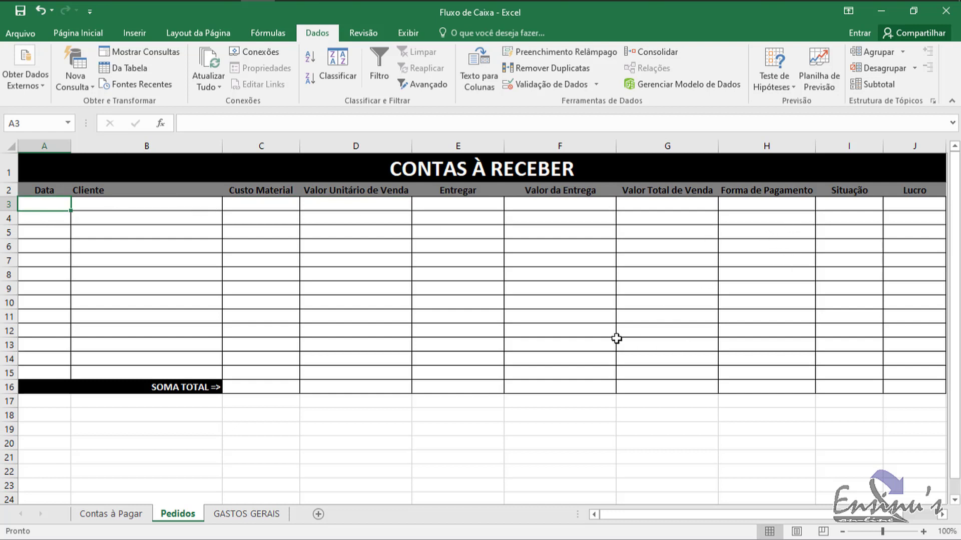